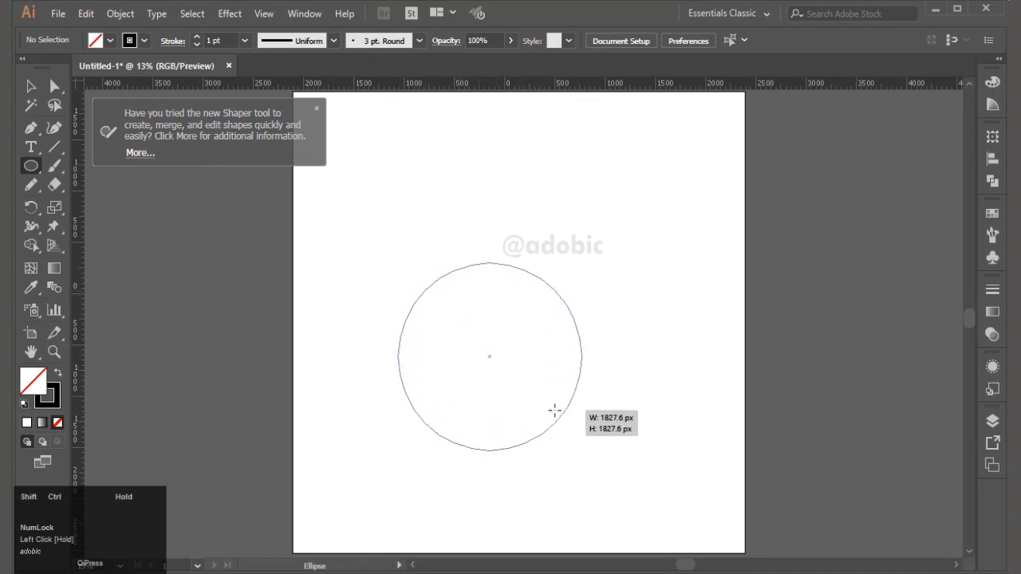
- Scale the circle down proportionally and center it horizontally on the artboard
click(31, 87)
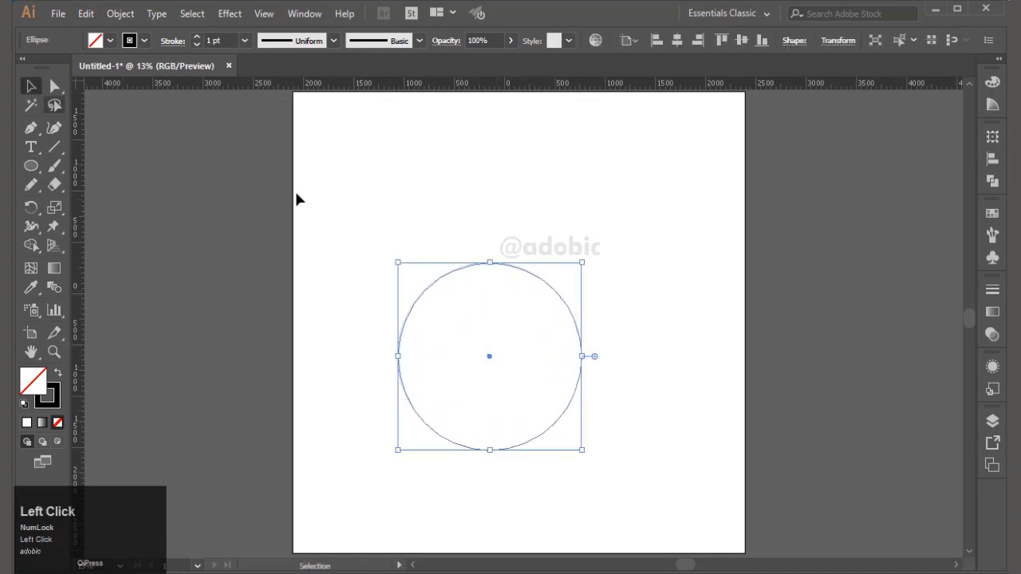
drag(586, 265, 570, 303)
click(753, 13)
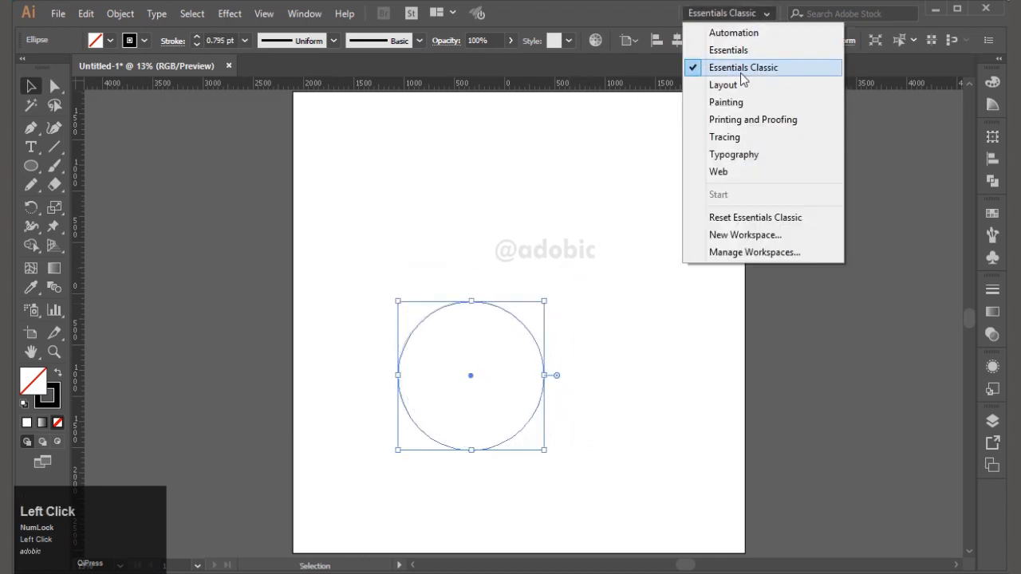
click(993, 159)
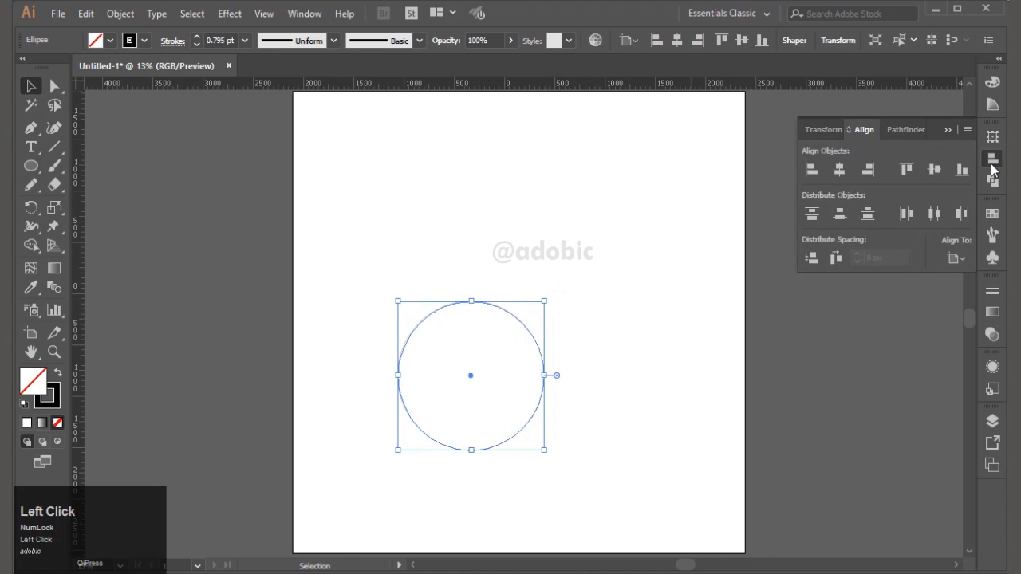
click(841, 170)
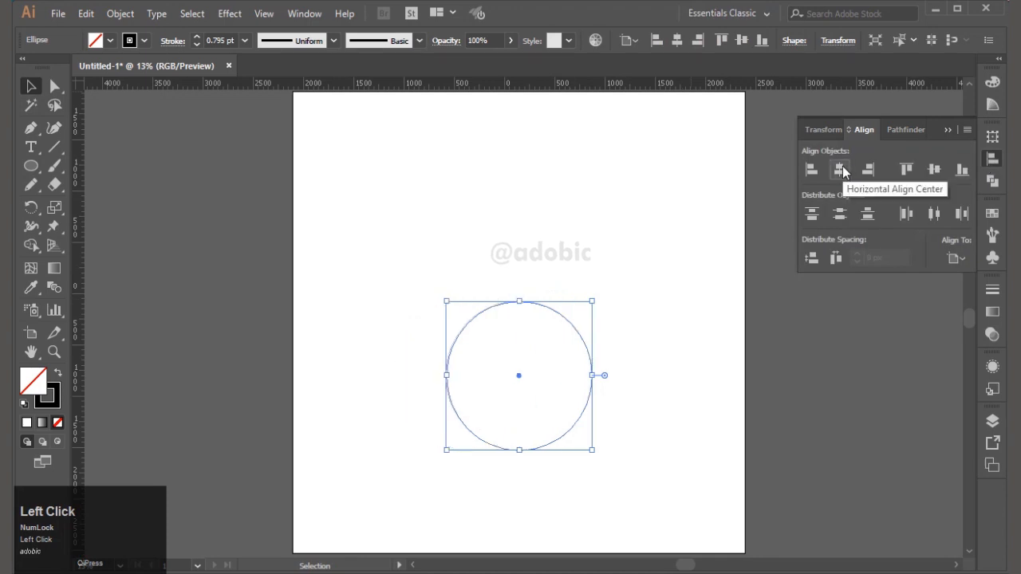
click(675, 342)
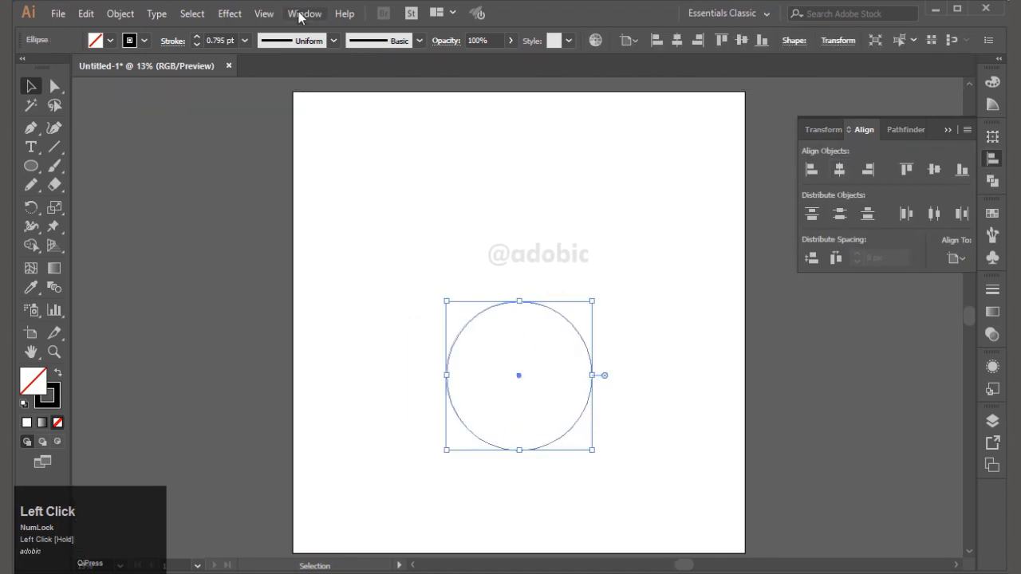
- Show the rulers and place a vertical guide through the circle's center
click(267, 15)
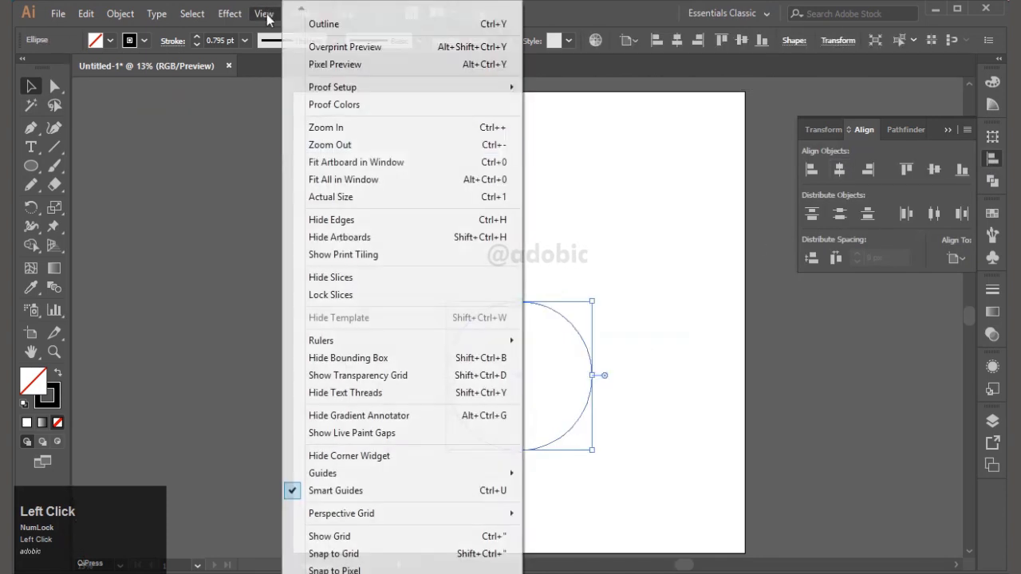
mouse_move(456, 338)
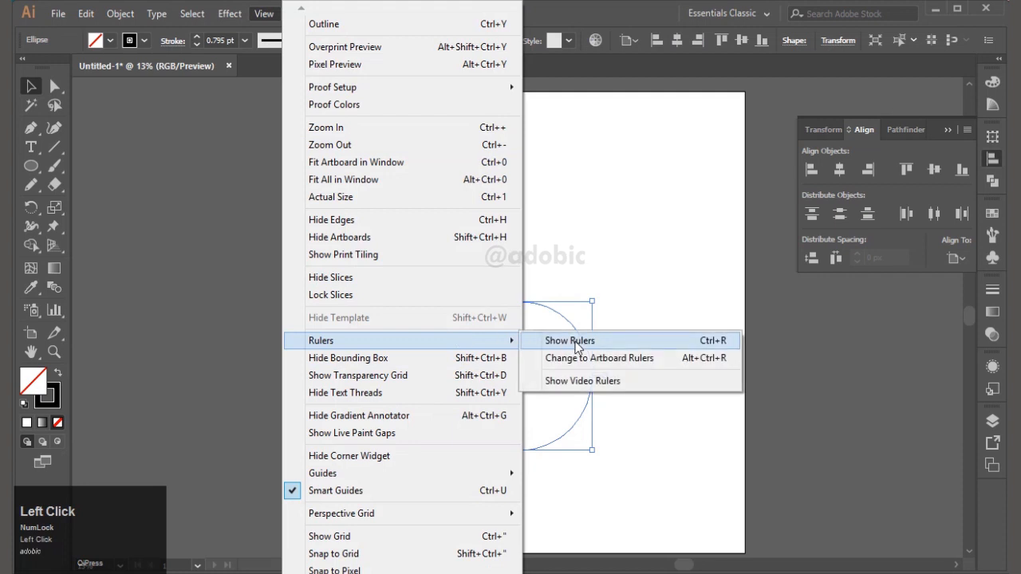
click(576, 346)
drag(83, 327, 518, 373)
scroll(552, 334, up, 2)
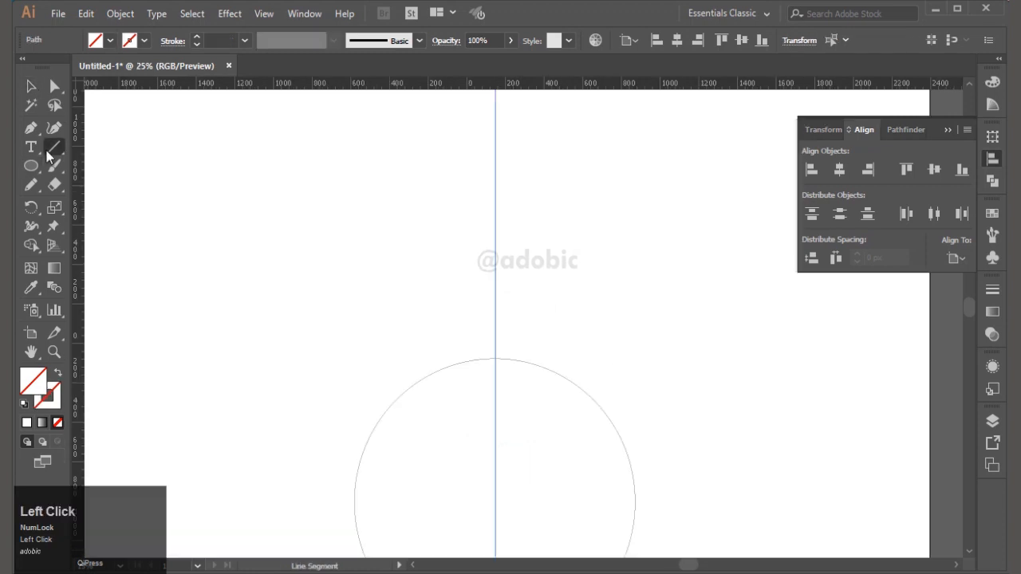
- Draw a curved path with the Pen tool from a point on the guide above the circle to the circle's upper left edge
click(31, 128)
click(494, 162)
drag(373, 430, 277, 530)
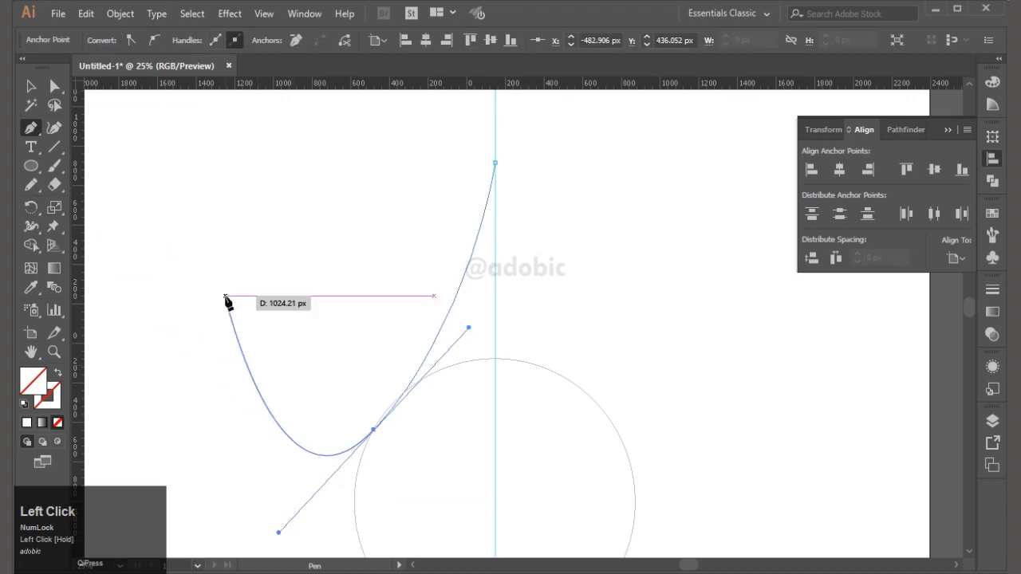
click(31, 86)
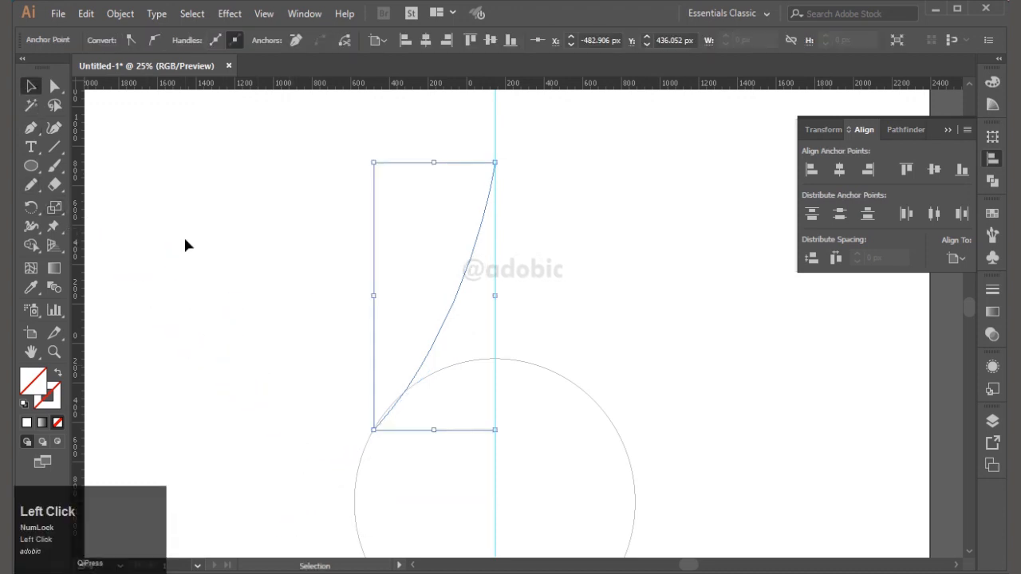
click(184, 244)
- Give the curved path a black stroke
scroll(399, 399, down, 2)
drag(367, 312, 422, 369)
scroll(422, 369, up, 1)
click(52, 405)
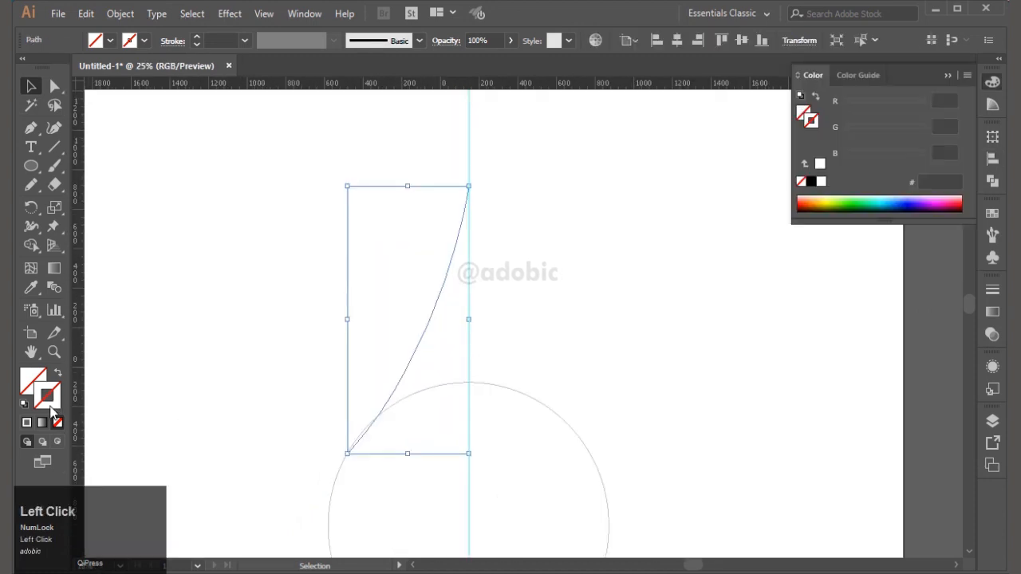
click(811, 183)
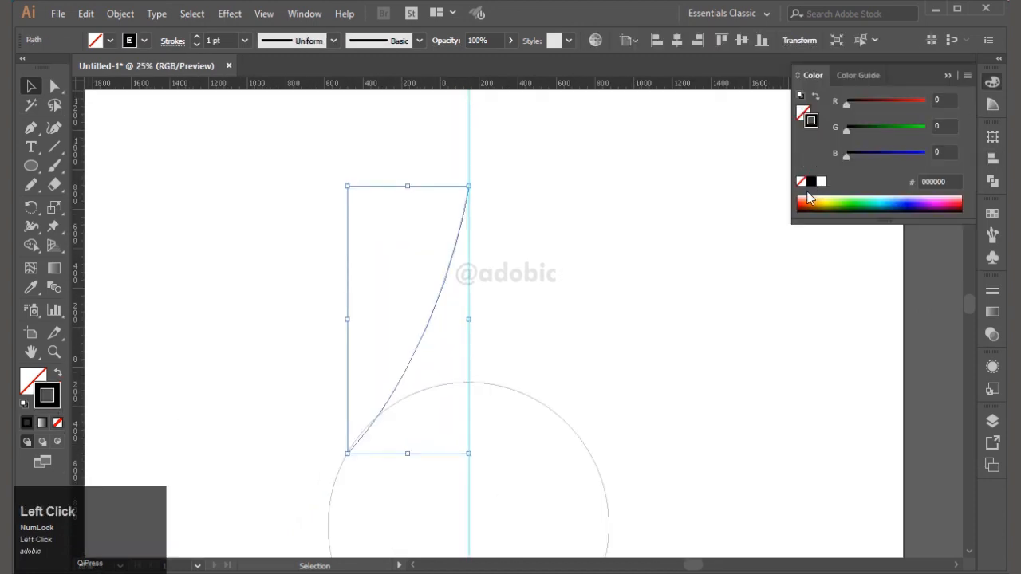
click(585, 331)
- Reflect a copy of the curve about the vertical axis and place it right of the guide so both curves meet at the tip
scroll(553, 349, down, 1)
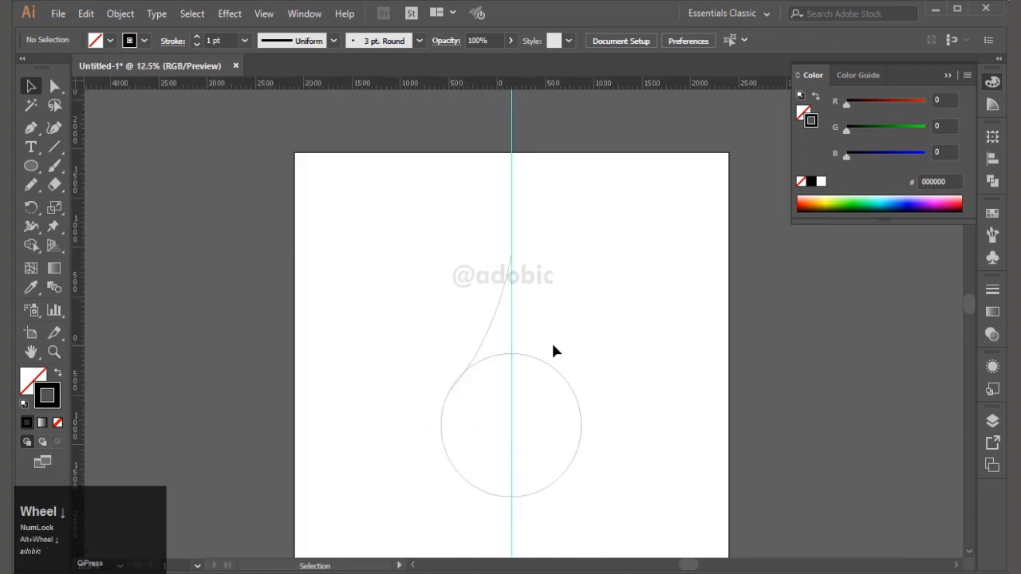
scroll(555, 352, up, 1)
click(468, 302)
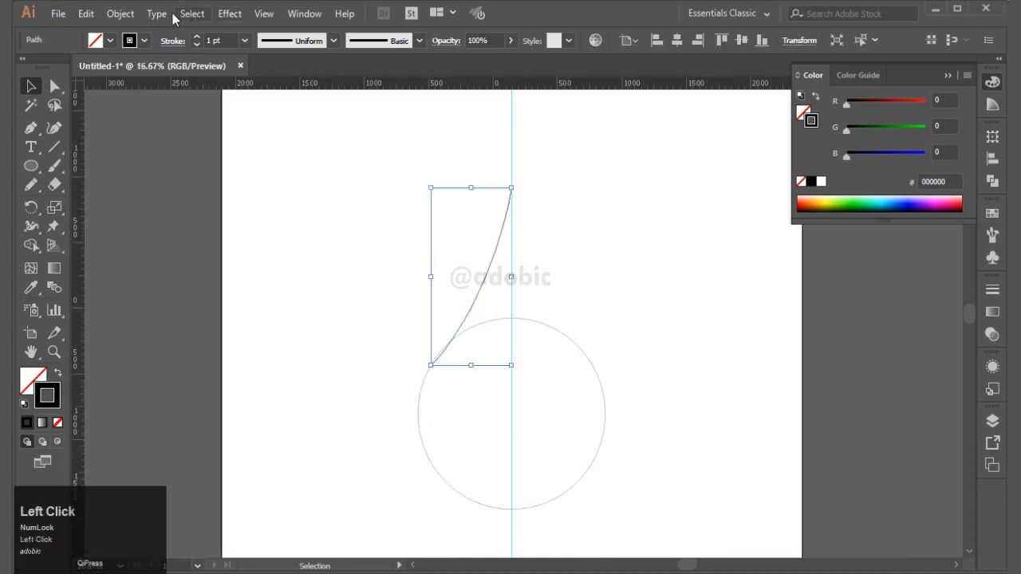
click(122, 14)
mouse_move(179, 13)
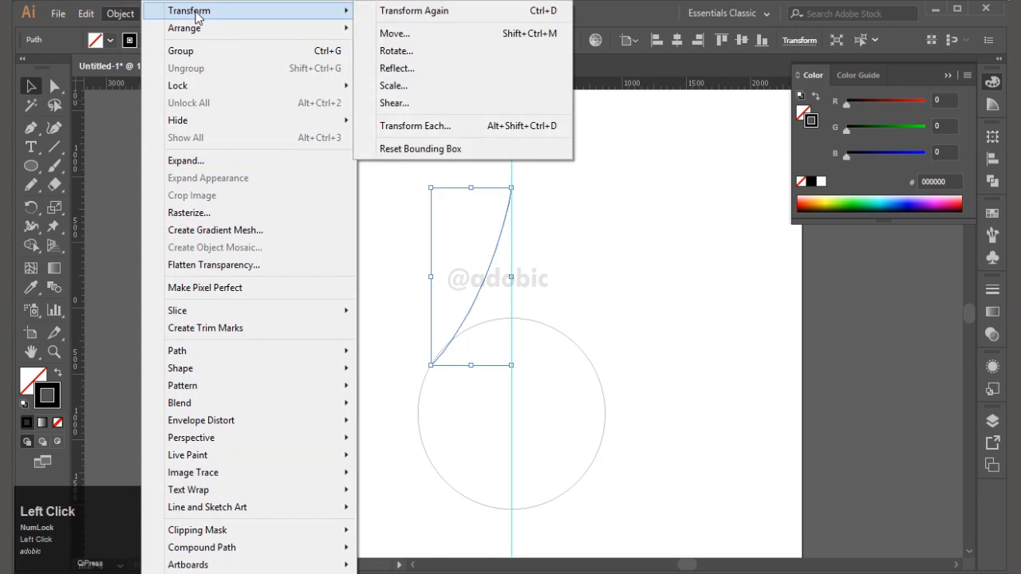
click(440, 69)
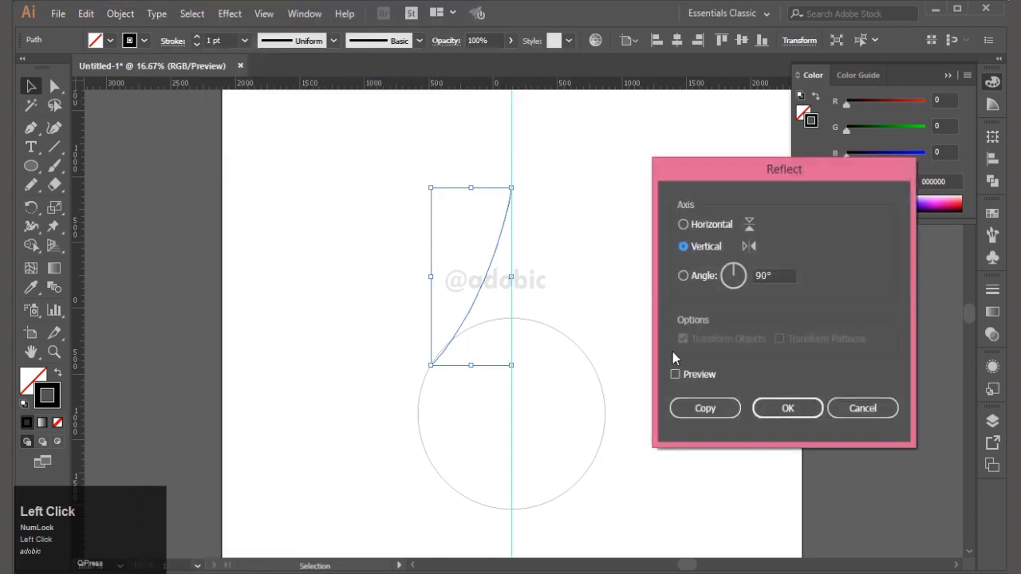
click(703, 378)
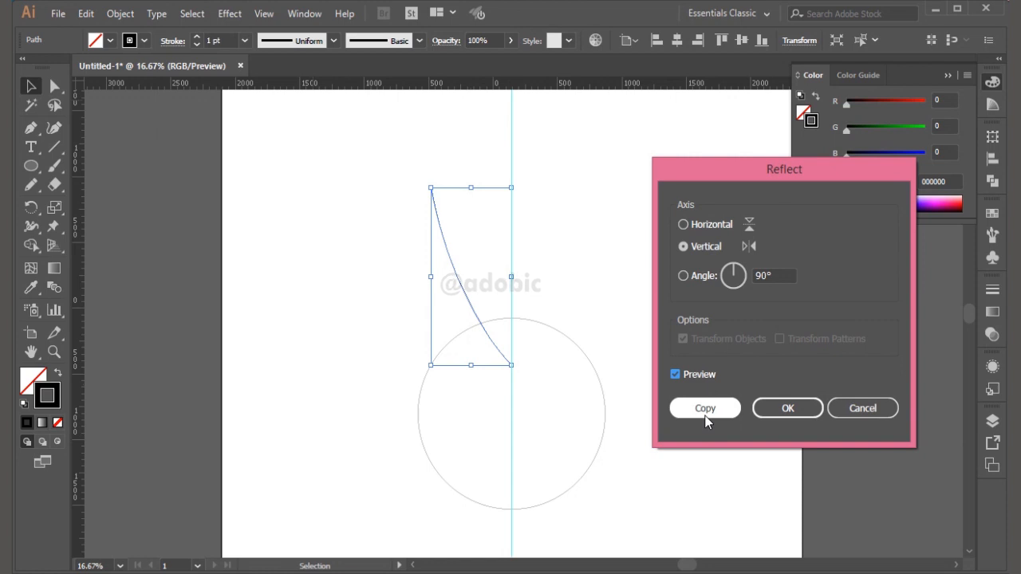
click(705, 408)
drag(432, 190, 614, 287)
- Join the two curves at their shared top point and remove the vertical guide
alt+scroll(516, 219, up, 2)
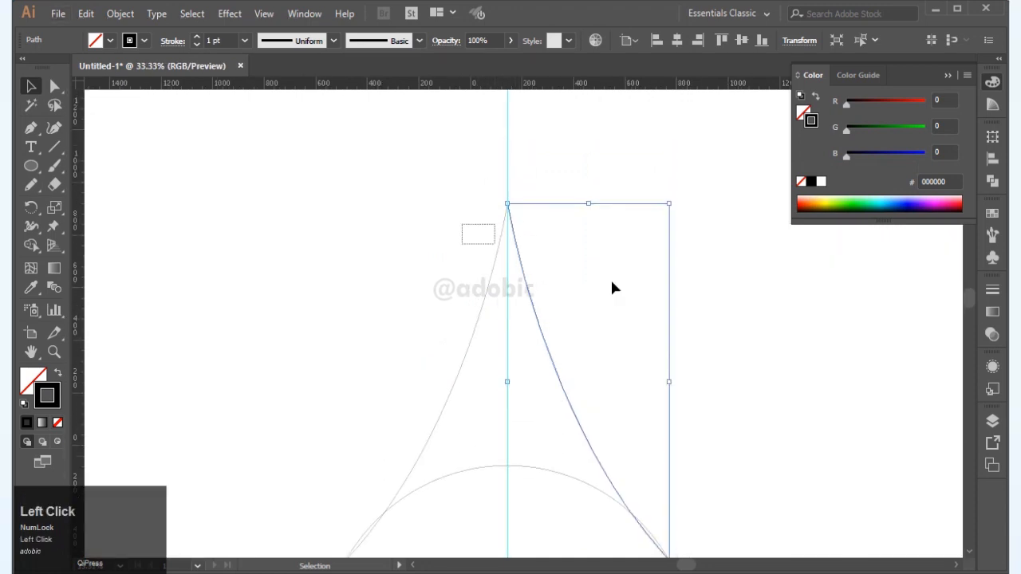
alt+scroll(523, 214, up, 3)
alt+scroll(522, 211, up, 4)
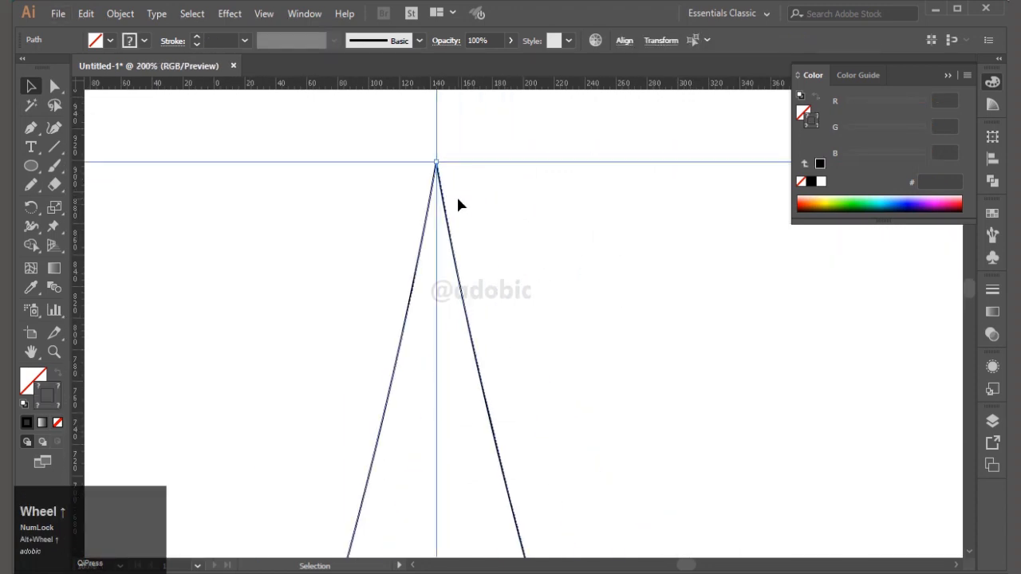
click(523, 132)
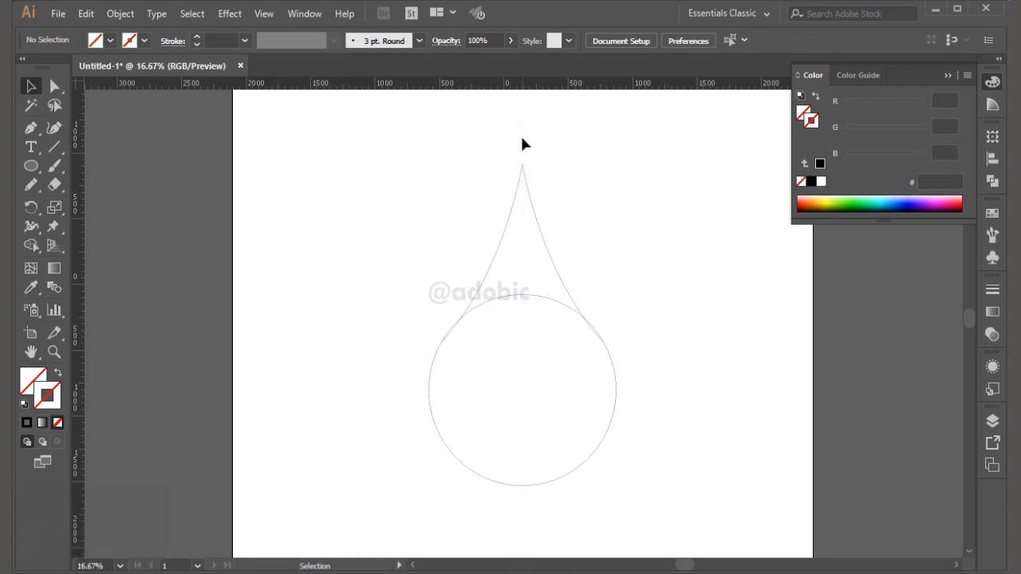
key(ctrl+z)
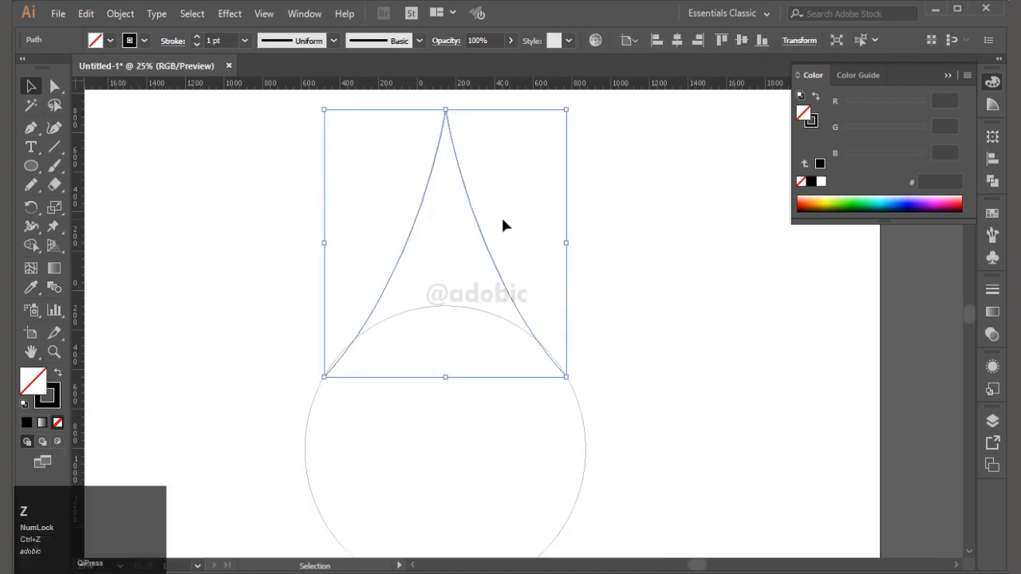
- Join the two lower end points of the curves to close the cone shape
click(55, 89)
click(324, 377)
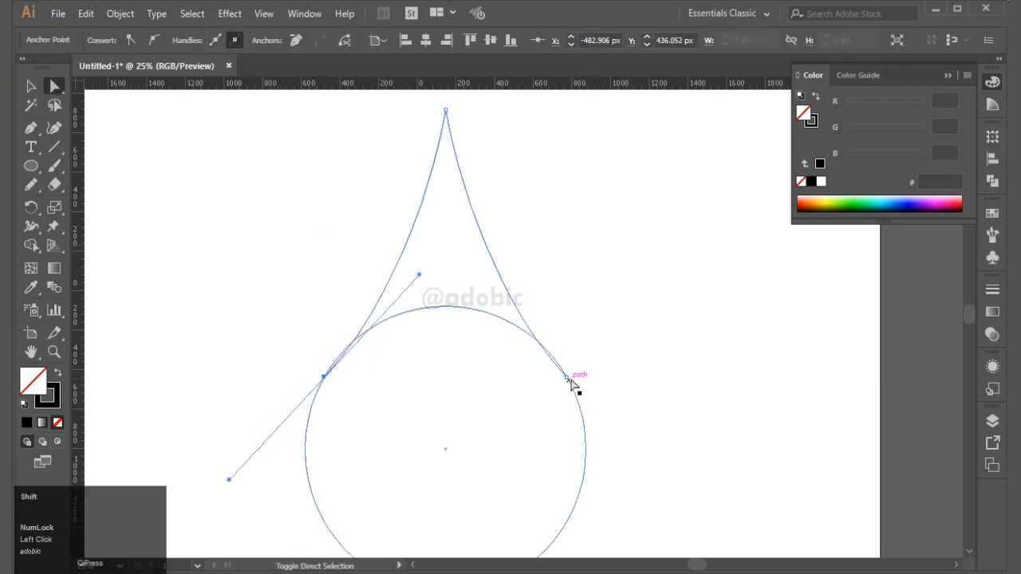
shift+click(568, 379)
right_click(568, 379)
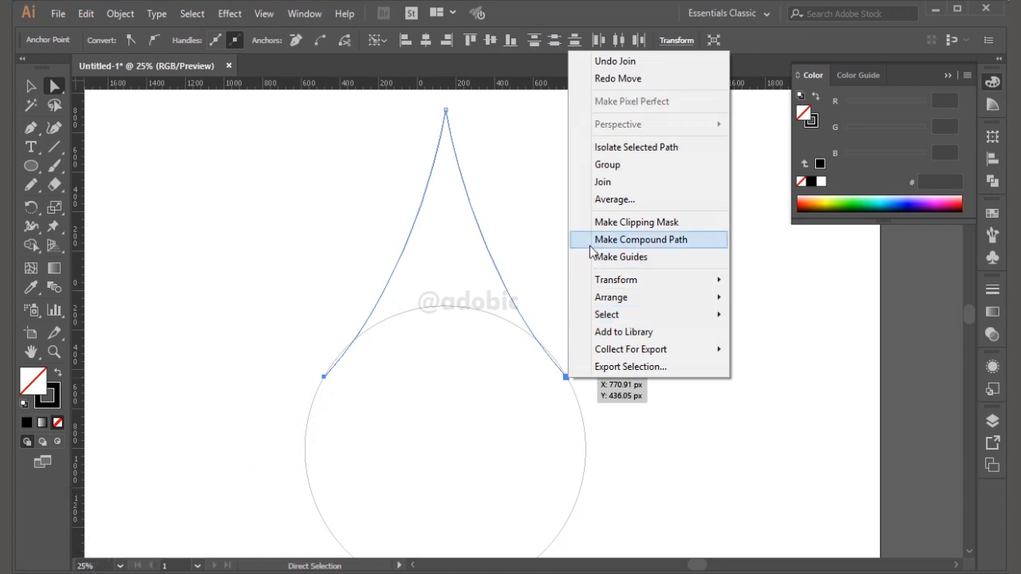
click(605, 182)
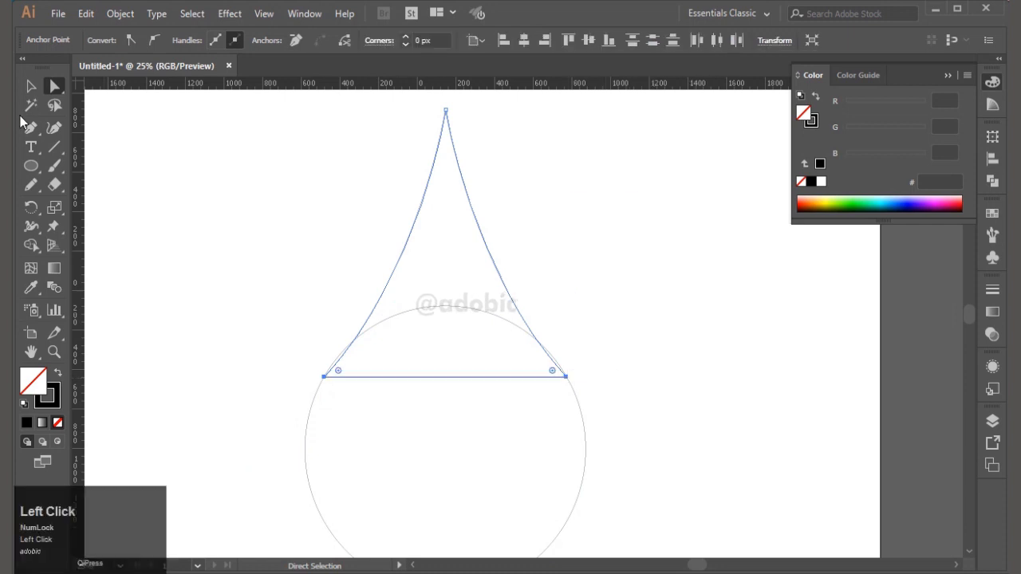
- Unite the cone shape and the circle into a single drop outline with Pathfinder
click(30, 86)
click(267, 257)
scroll(346, 295, down, 1)
scroll(346, 288, down, 1)
drag(303, 273, 585, 418)
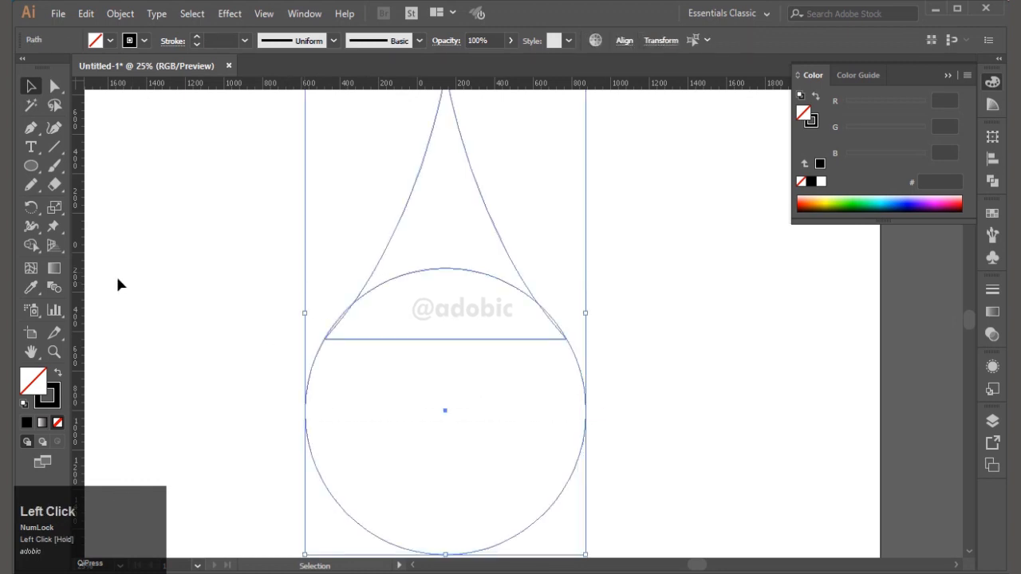
click(993, 181)
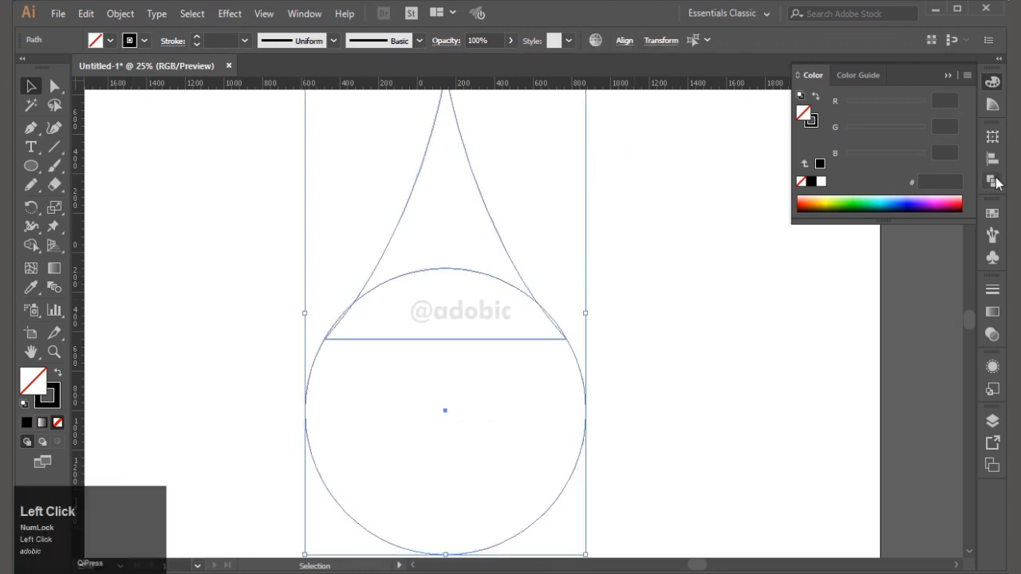
click(813, 171)
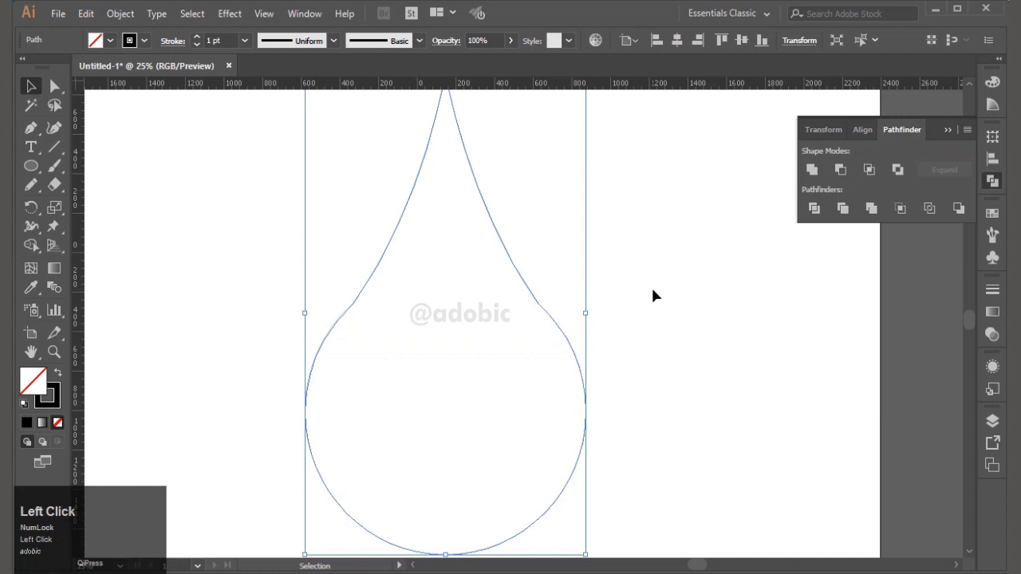
- Add an anchor point above the drop's left junction and round that junction's corner by about 296 px
key(ctrl+plus)
key(equal)
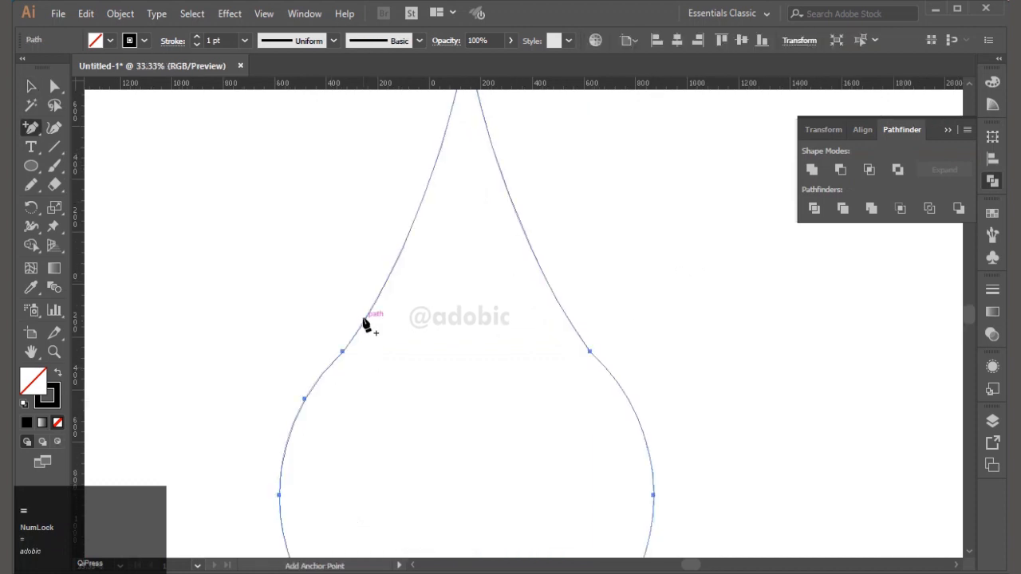
click(377, 299)
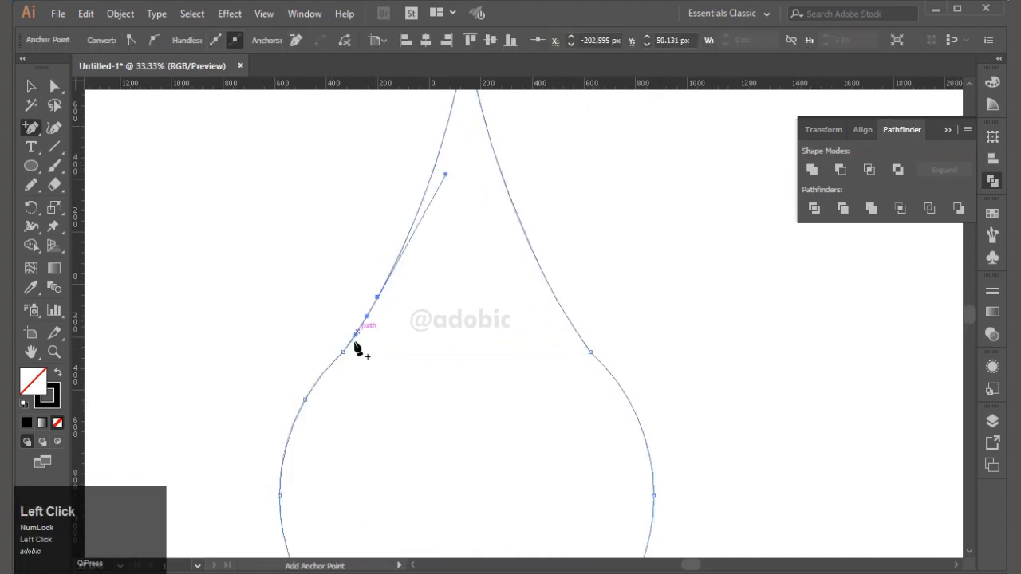
key(a)
click(343, 355)
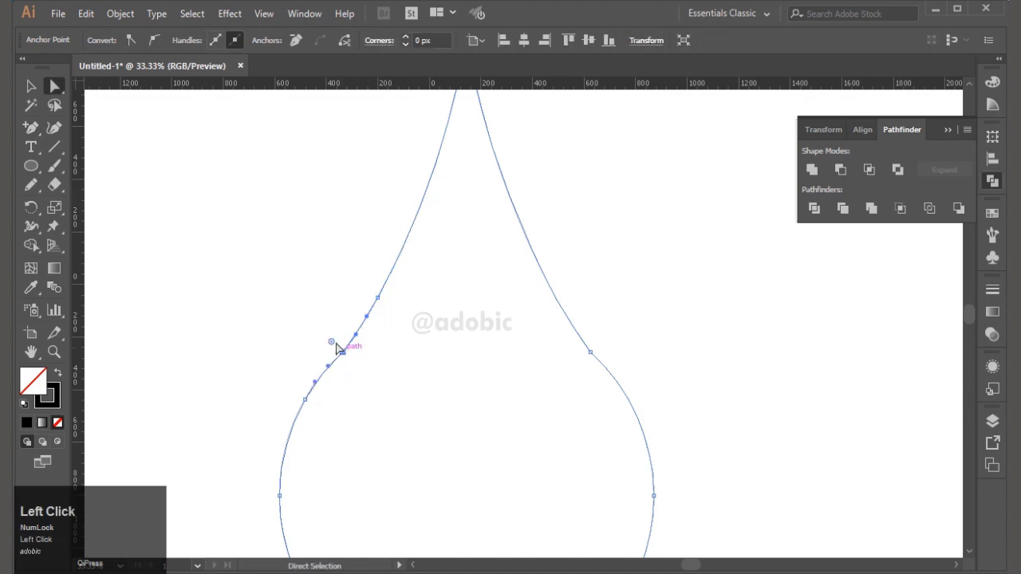
drag(333, 345, 292, 303)
key(ctrl+z)
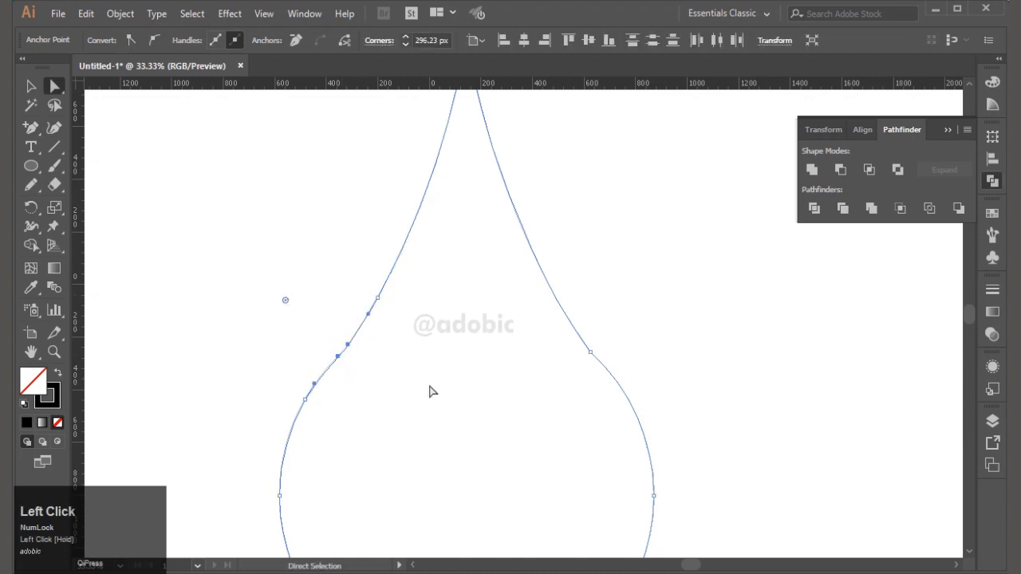
key(ctrl+z)
key(ctrl+z)
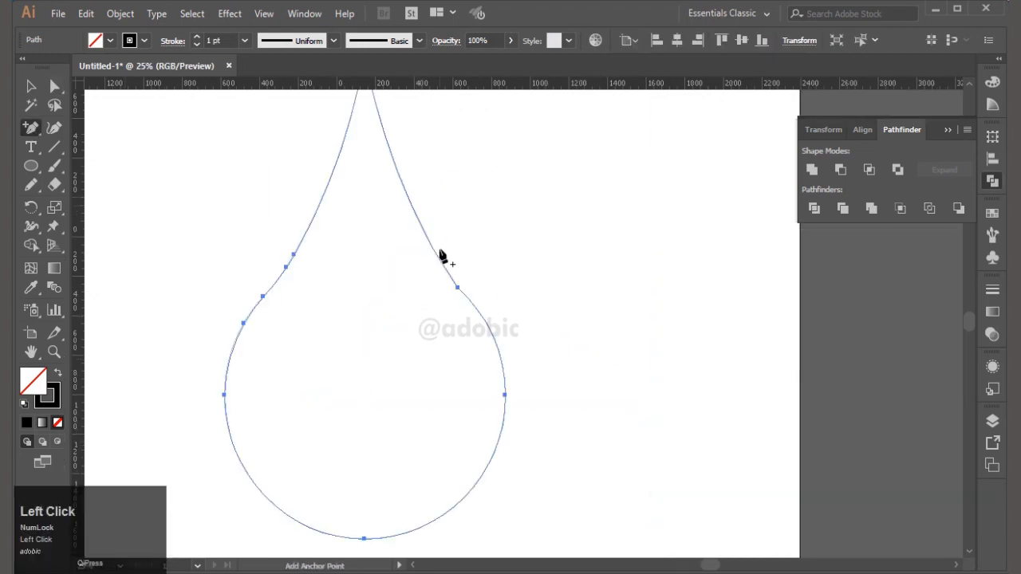
- Add an anchor point above the drop's right junction and round that junction's corner to match the left side
click(434, 252)
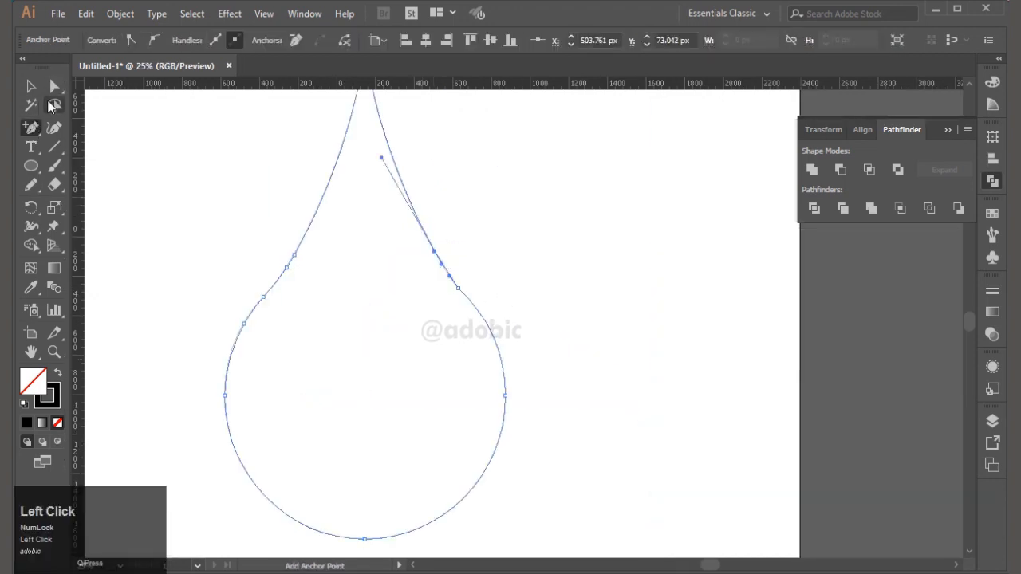
click(55, 93)
drag(515, 274, 754, 124)
- Remove the drop's stroke and fill the shape with orange
click(31, 86)
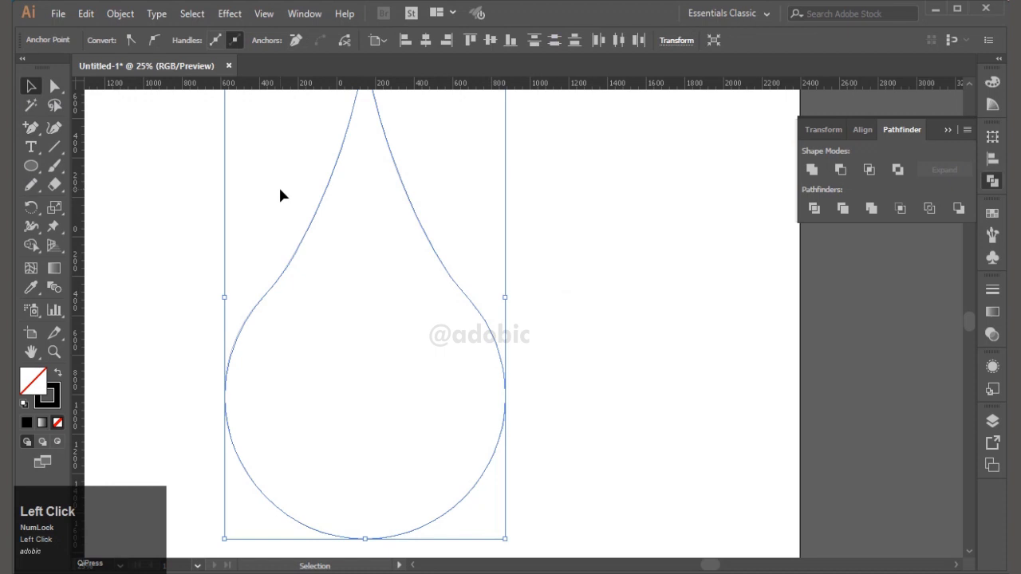
click(32, 377)
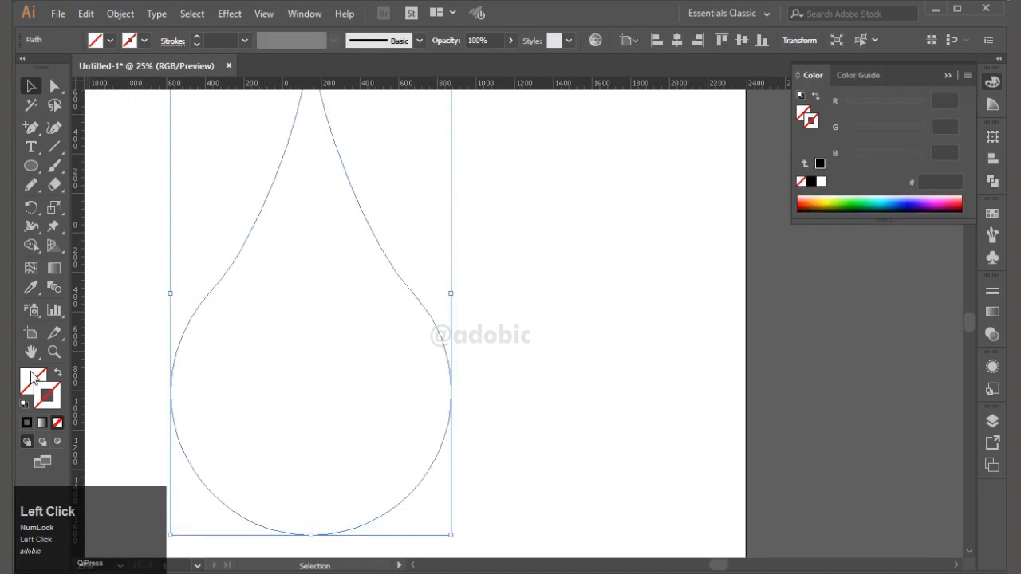
click(810, 199)
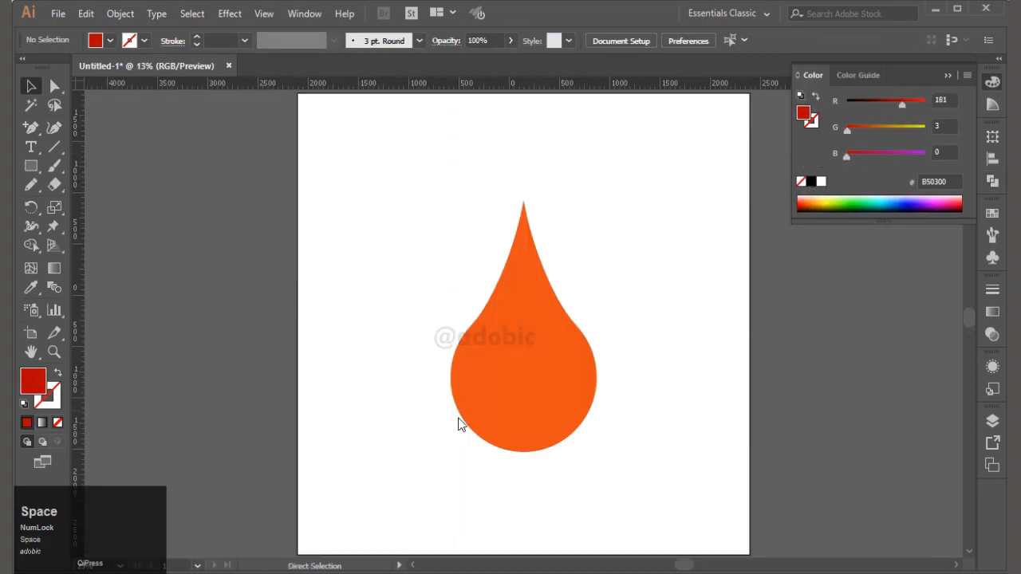
- Fill the drop with the bright red D71418 sampled from the second swatch above the artboard
drag(458, 419, 456, 467)
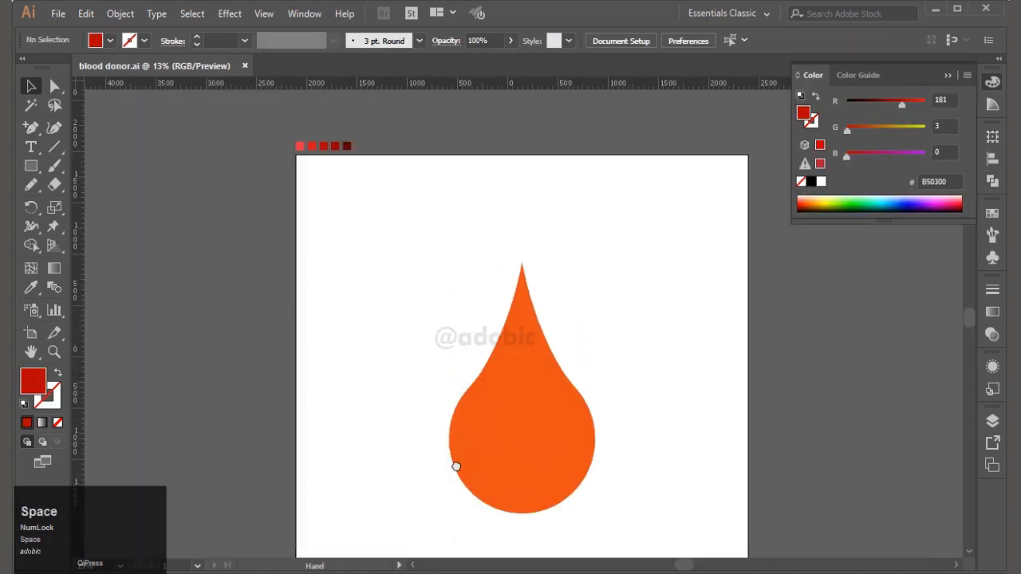
click(481, 476)
click(30, 292)
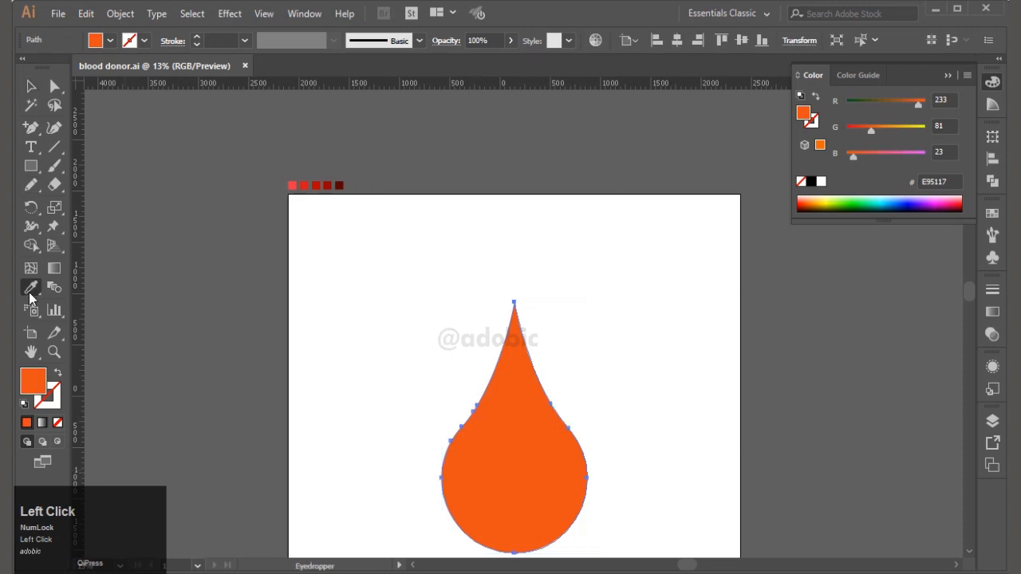
click(310, 183)
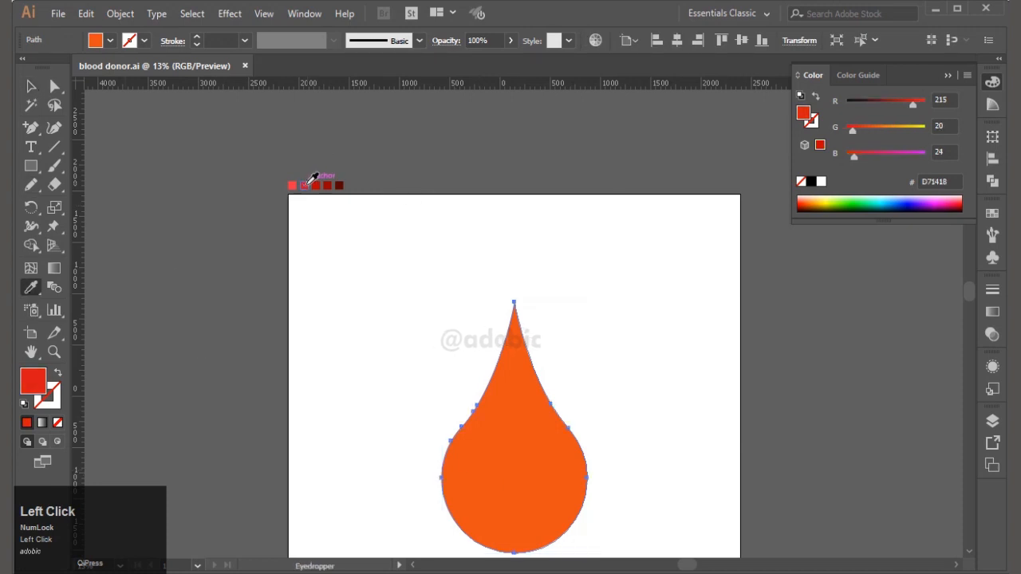
click(30, 86)
click(312, 319)
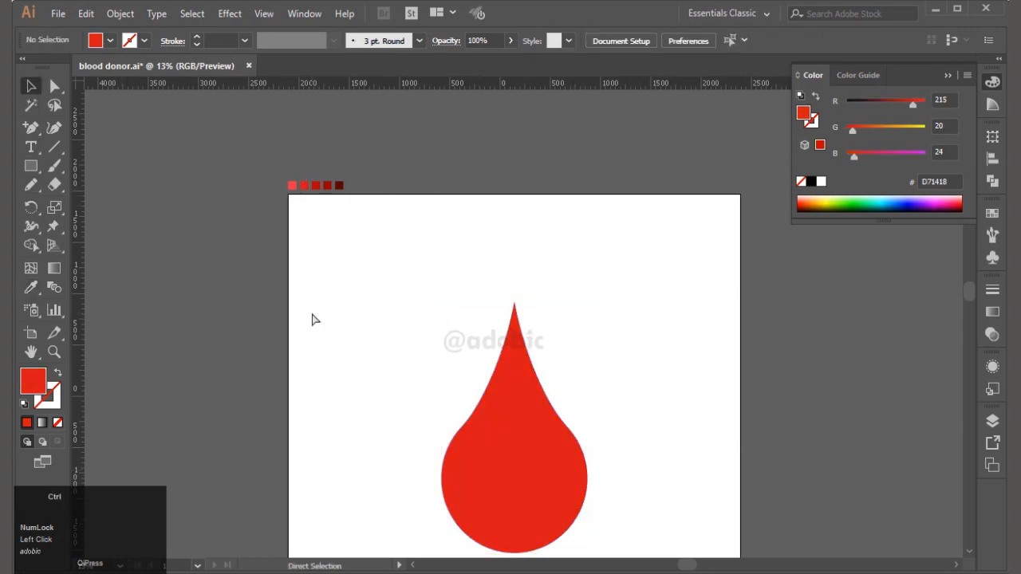
- Add three gradient mesh points in a horizontal row across the drop's shoulders: one left, one central and one right
key(ctrl+0)
click(541, 383)
scroll(543, 365, up, 1)
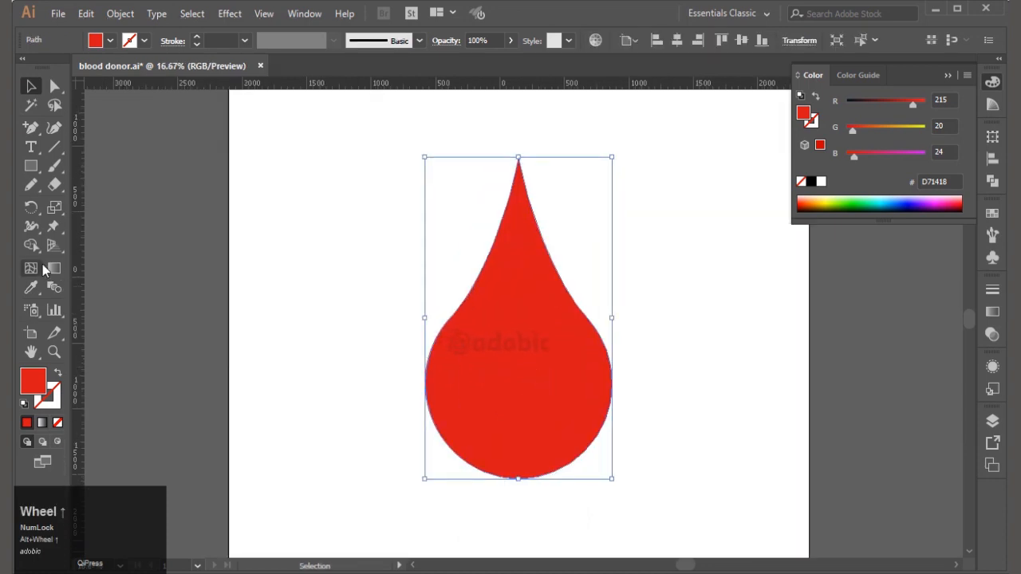
click(34, 269)
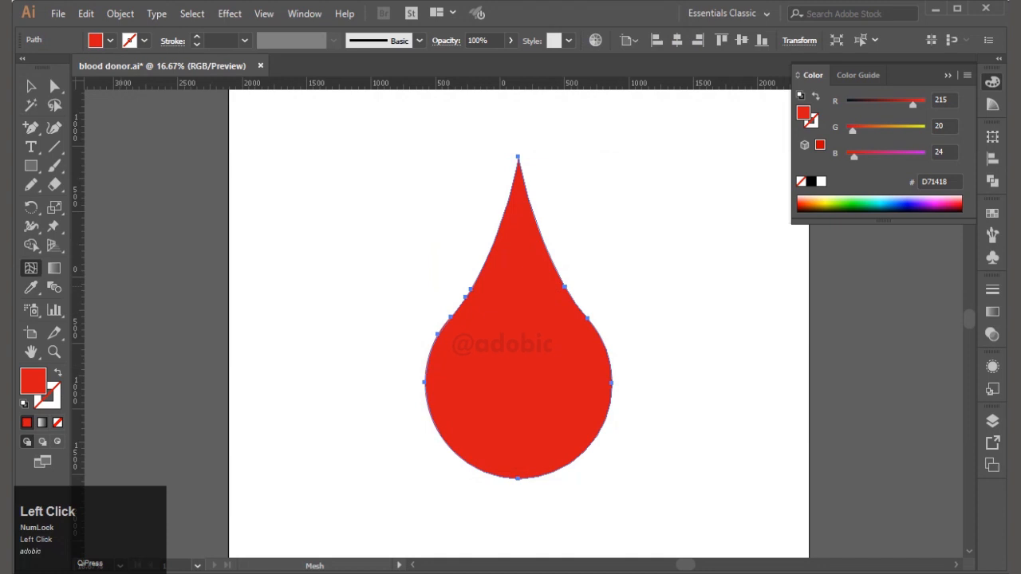
click(486, 330)
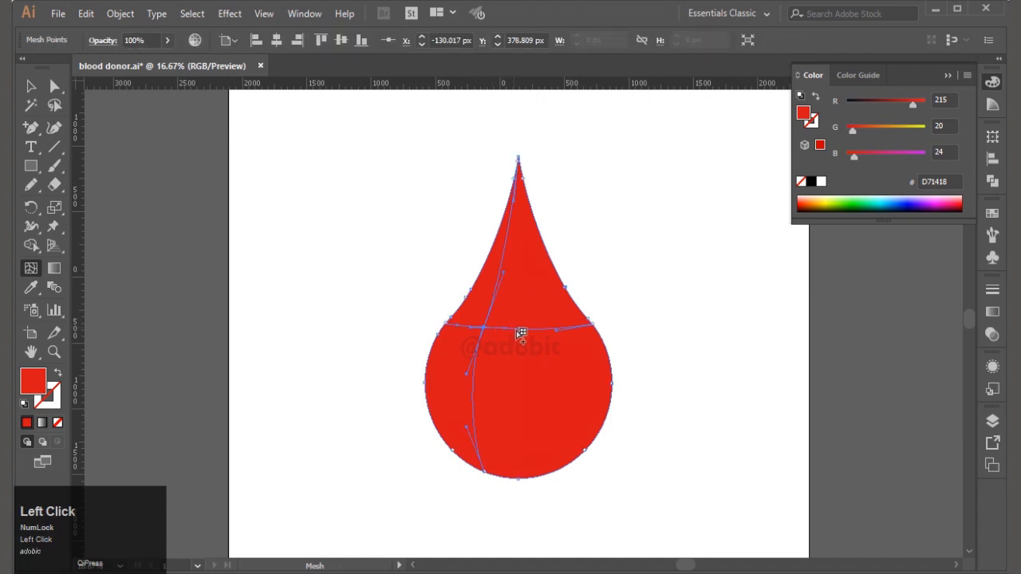
click(519, 330)
click(523, 328)
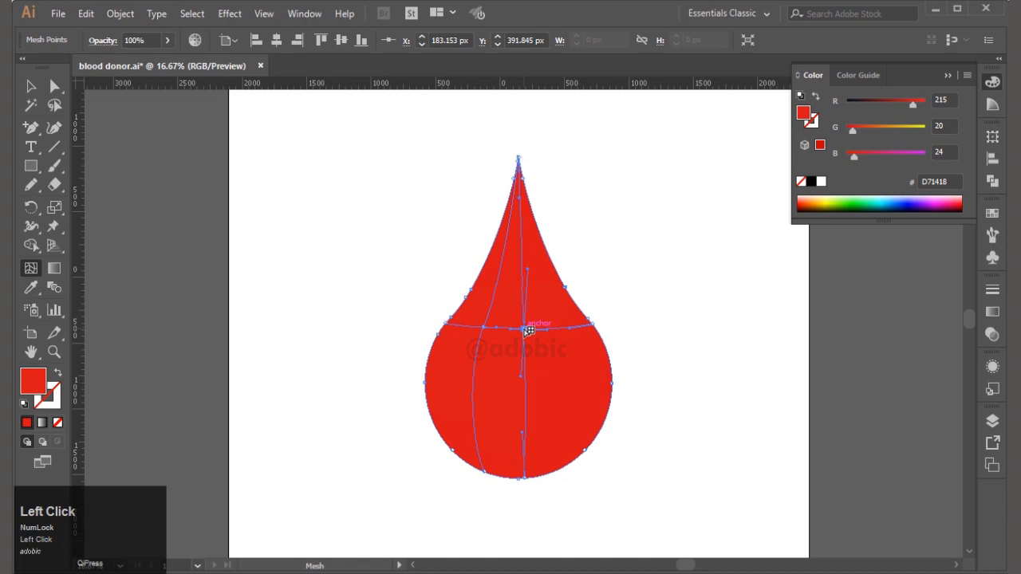
click(565, 330)
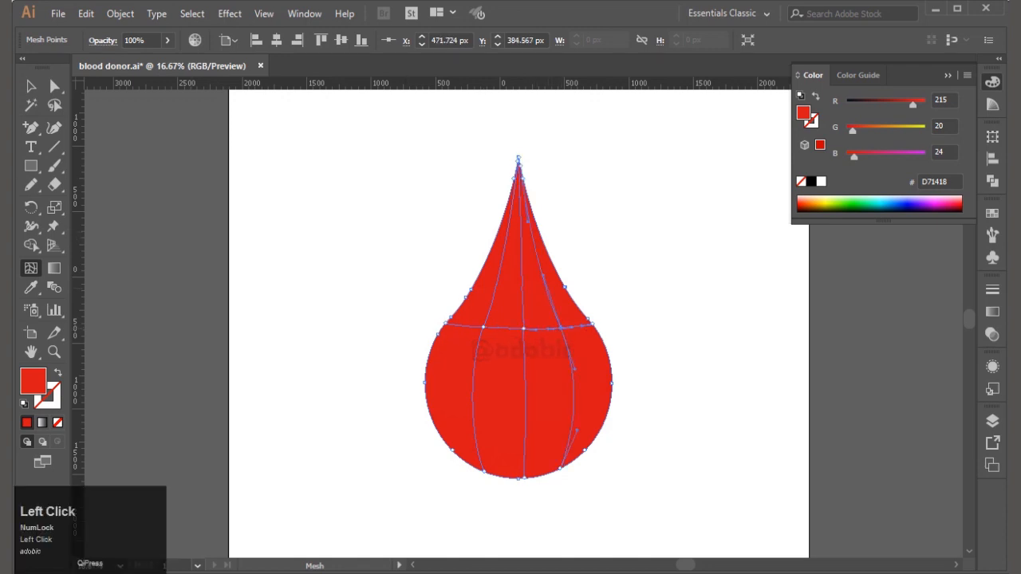
- Color the mesh points along the drop's tip, left edge and bottom edge with the dark red 960000 from the fourth swatch
click(54, 86)
scroll(468, 335, up, 2)
drag(499, 174, 516, 228)
shift+drag(427, 338, 472, 369)
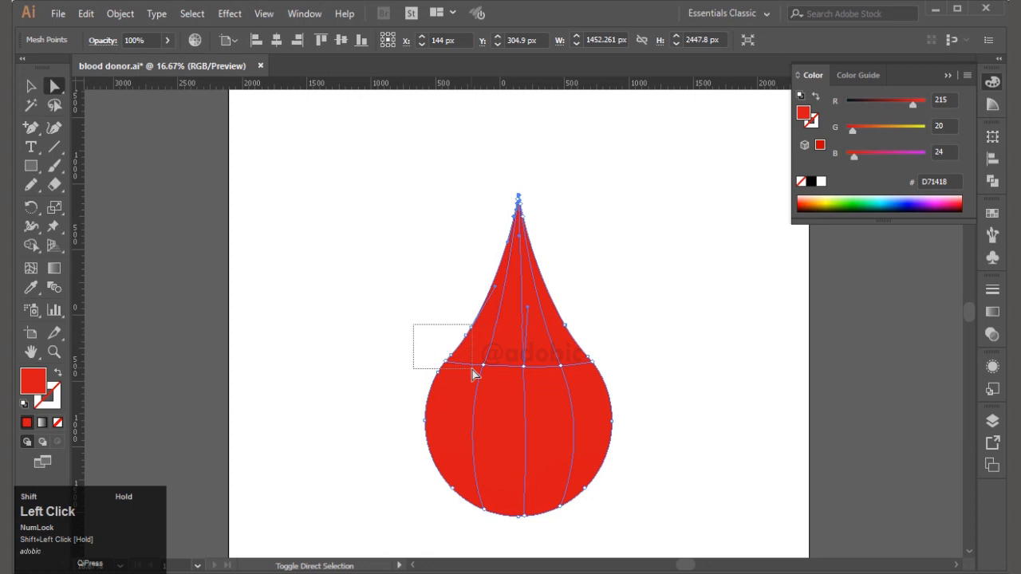
shift+drag(478, 381, 479, 381)
shift+drag(426, 484, 547, 517)
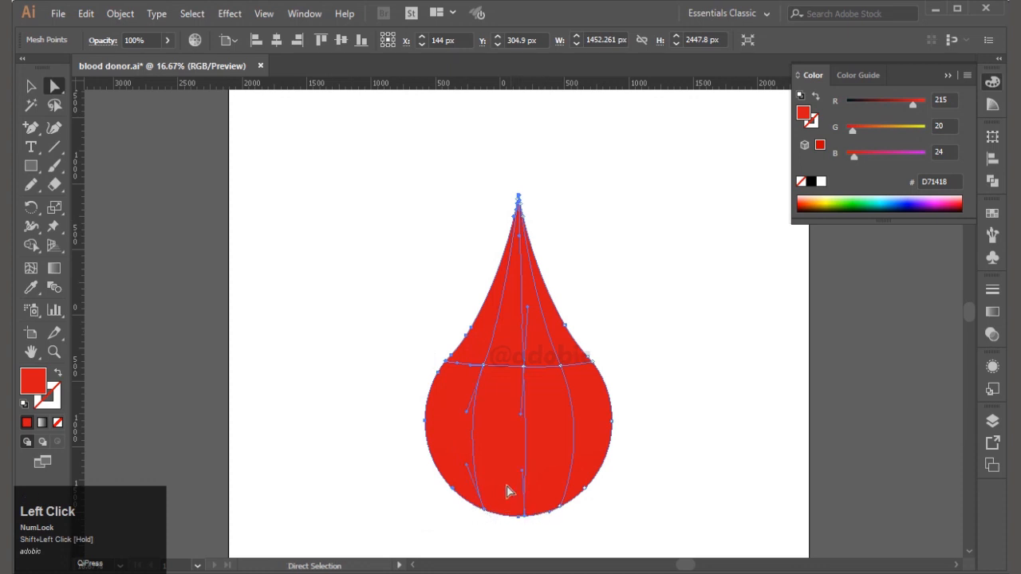
scroll(505, 485, up, 3)
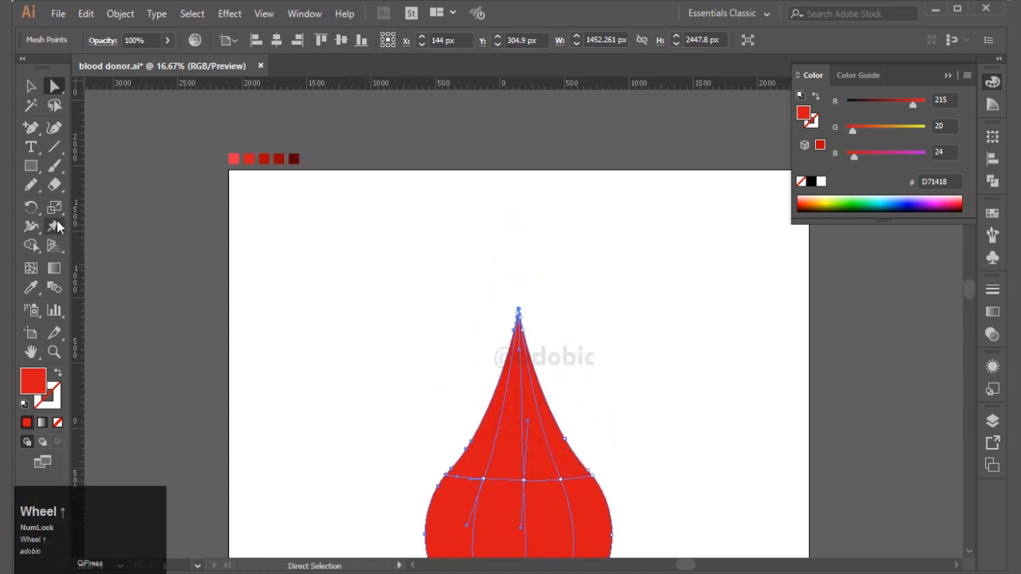
click(32, 285)
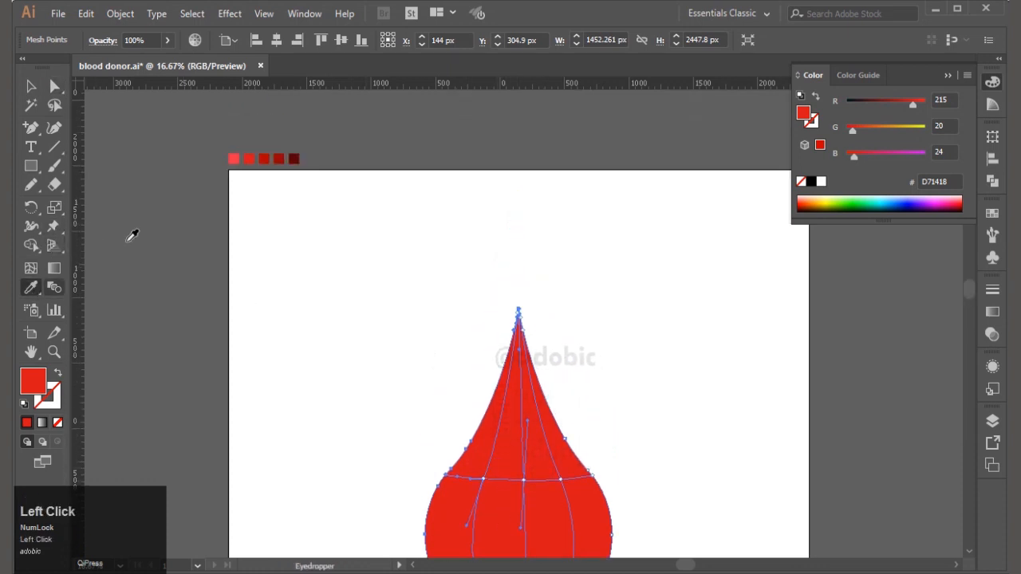
click(267, 158)
click(280, 159)
scroll(307, 234, down, 1)
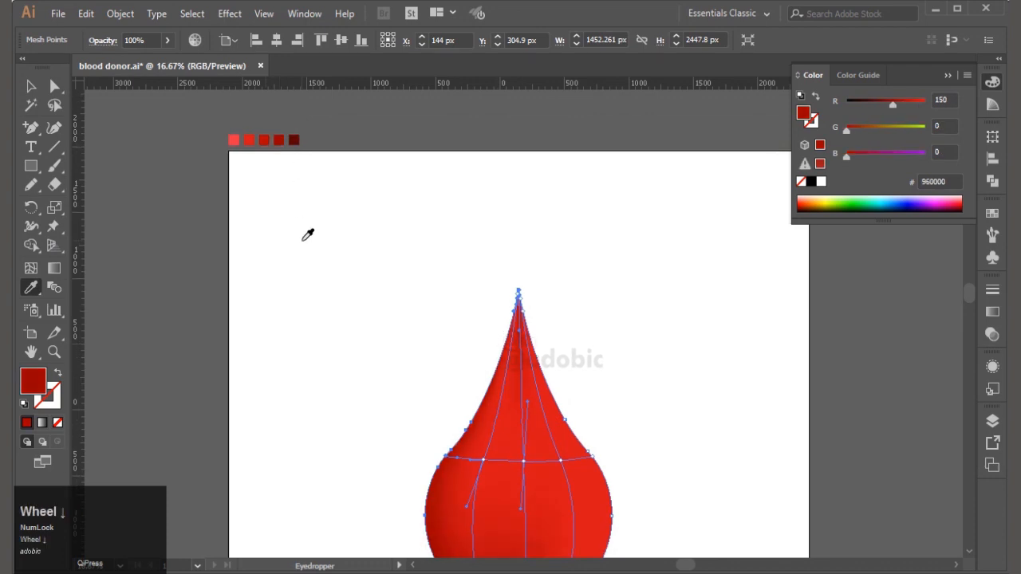
click(54, 86)
click(262, 280)
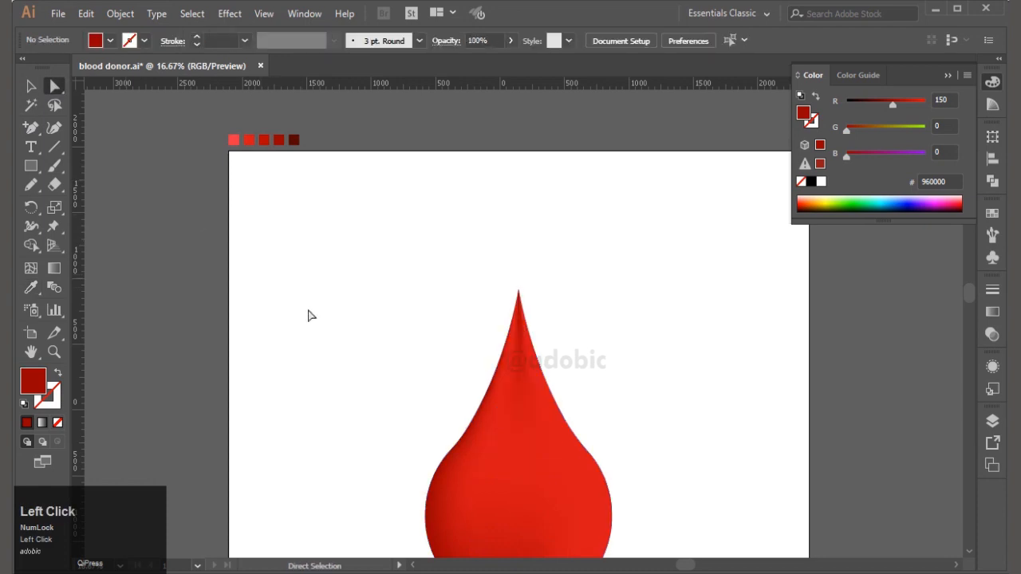
- Color the mesh points along the drop's right edge with the same dark red 960000, from the lower right up to the tip
scroll(332, 323, down, 2)
scroll(332, 323, down, 3)
click(496, 423)
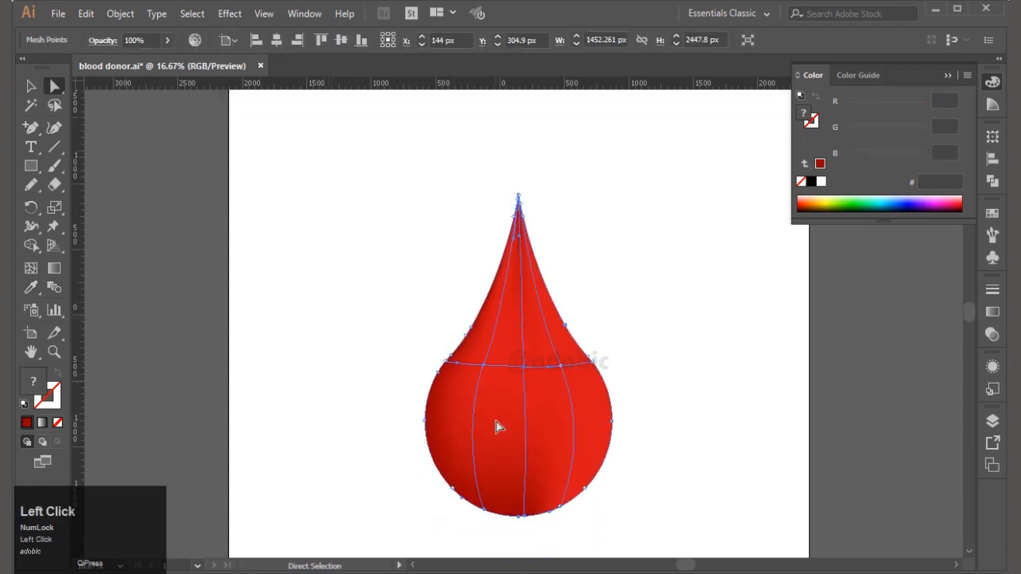
drag(598, 513, 580, 347)
drag(602, 301, 562, 333)
drag(545, 199, 520, 227)
scroll(519, 228, up, 4)
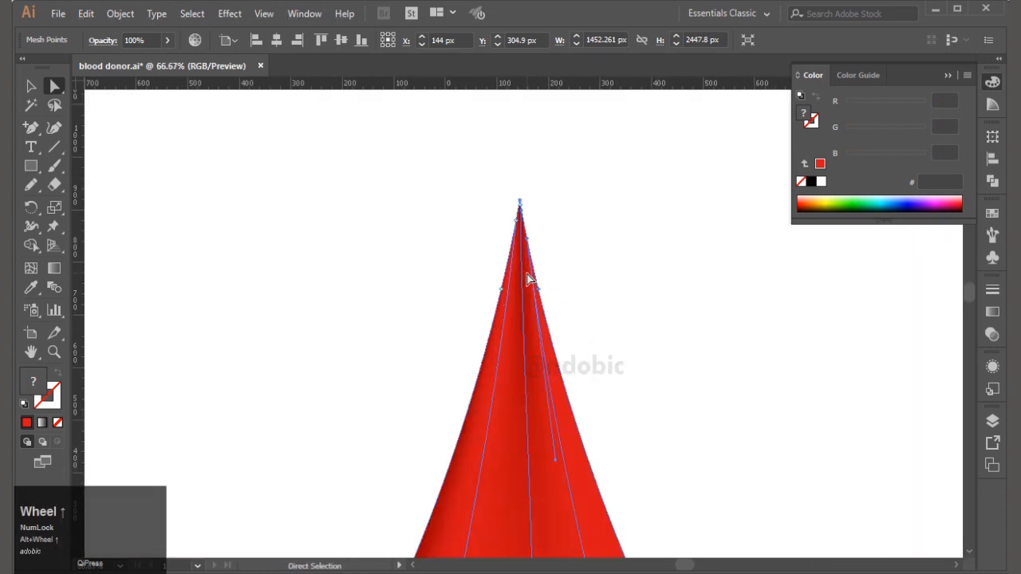
scroll(528, 274, up, 2)
shift+click(520, 259)
scroll(550, 316, up, 2)
scroll(550, 322, up, 1)
scroll(501, 299, down, 4)
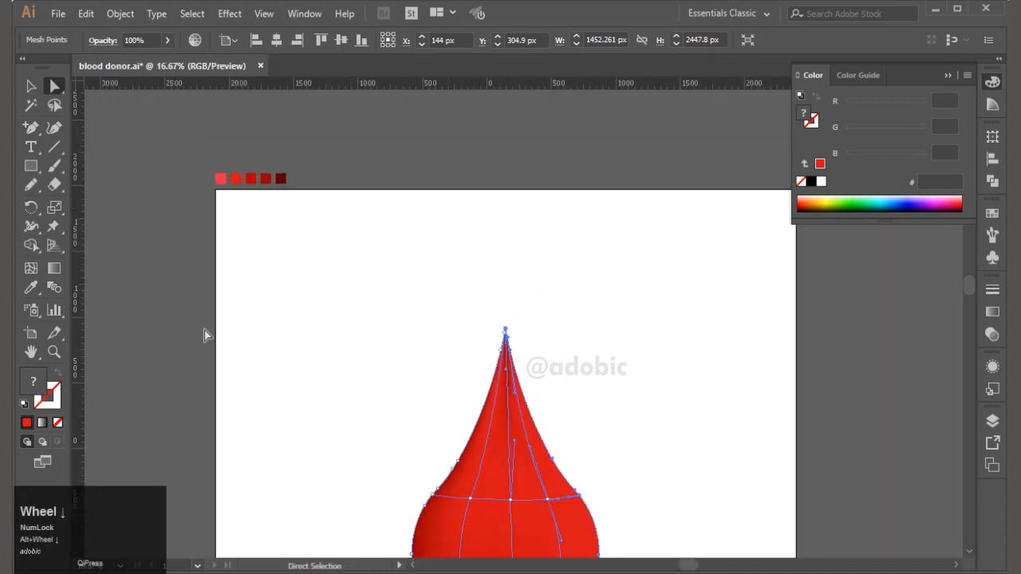
click(30, 288)
click(268, 180)
scroll(418, 298, down, 1)
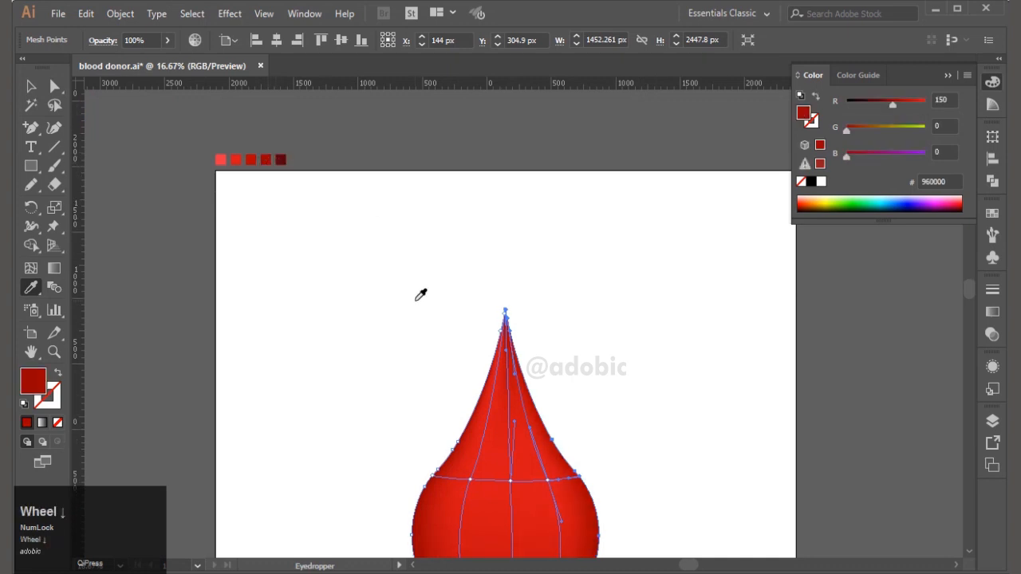
click(53, 86)
click(371, 259)
- Darken the remaining mesh points around the drop's tip with the 960000 red from the fourth swatch
scroll(468, 342, up, 2)
click(525, 390)
scroll(530, 320, up, 1)
drag(491, 236, 606, 348)
scroll(559, 342, down, 5)
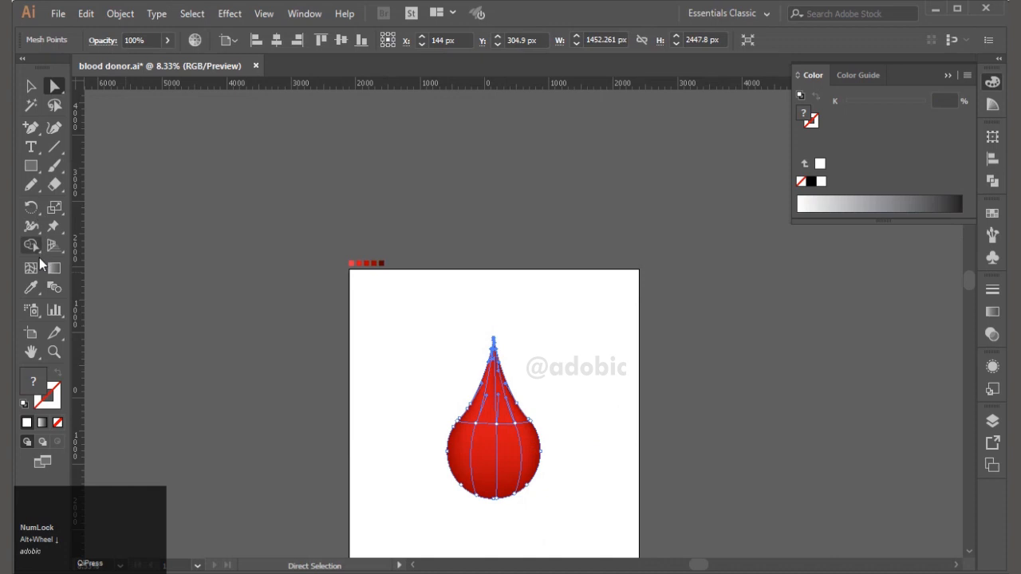
click(31, 287)
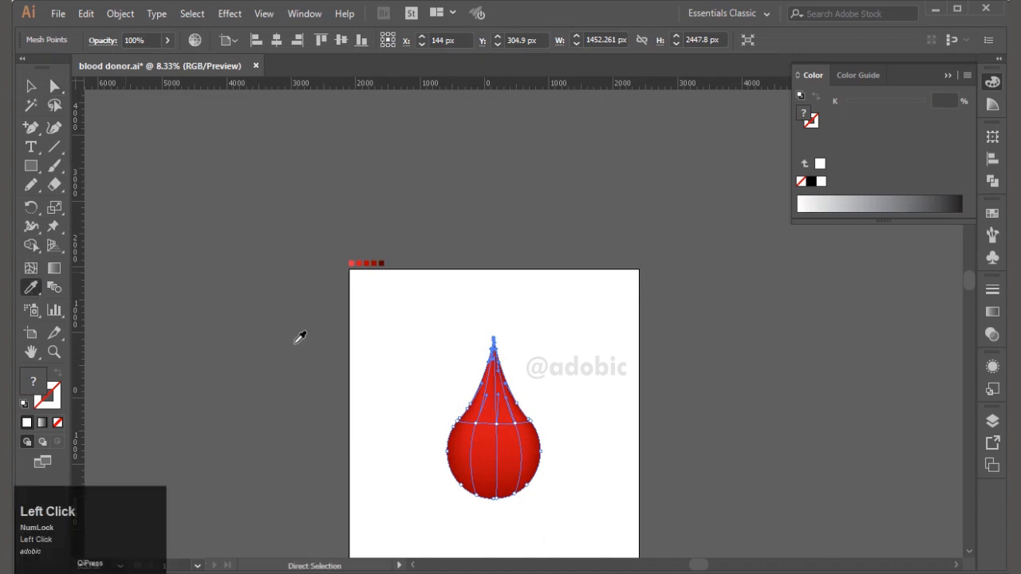
click(379, 261)
scroll(476, 354, up, 2)
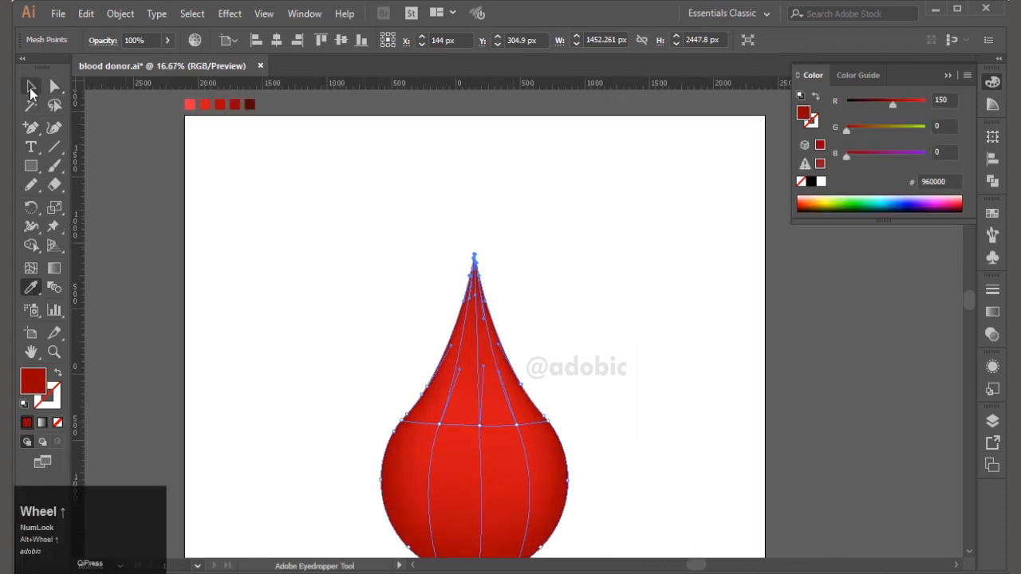
click(31, 91)
click(353, 248)
- Move the drop straight up near the artboard's upper edge and enlarge the row of five color swatches above it
drag(473, 383, 441, 271)
scroll(440, 272, up, 2)
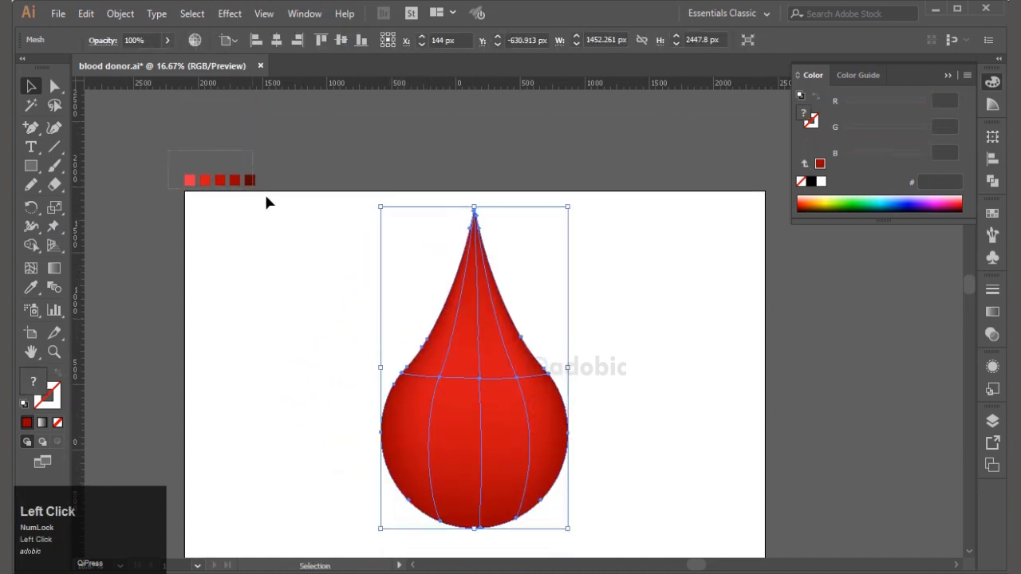
click(250, 180)
drag(260, 172, 411, 147)
click(404, 266)
click(445, 325)
- Add a gradient mesh point on the left mesh line in the drop's upper cone, above the existing row
scroll(476, 290, up, 2)
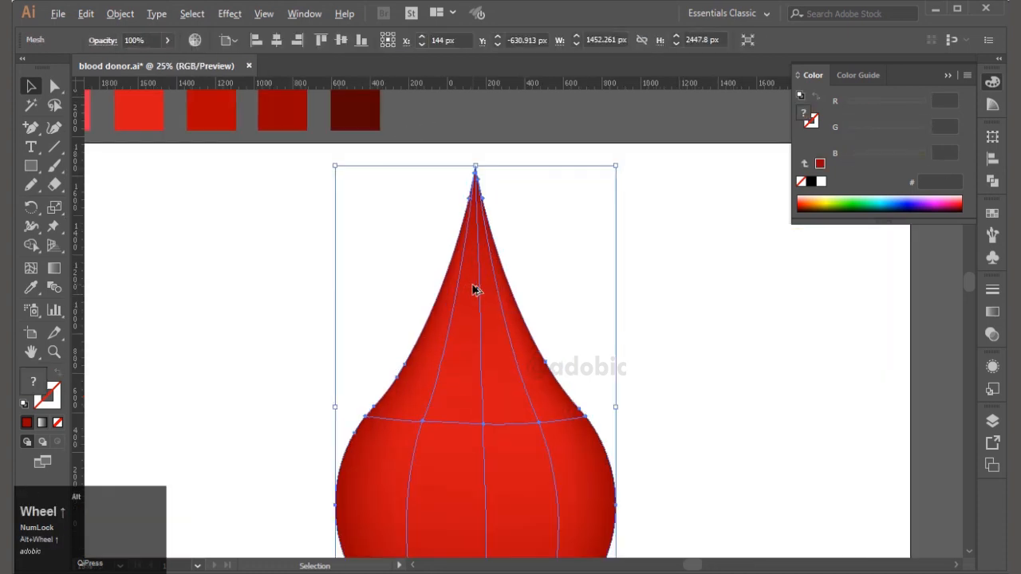
key(a)
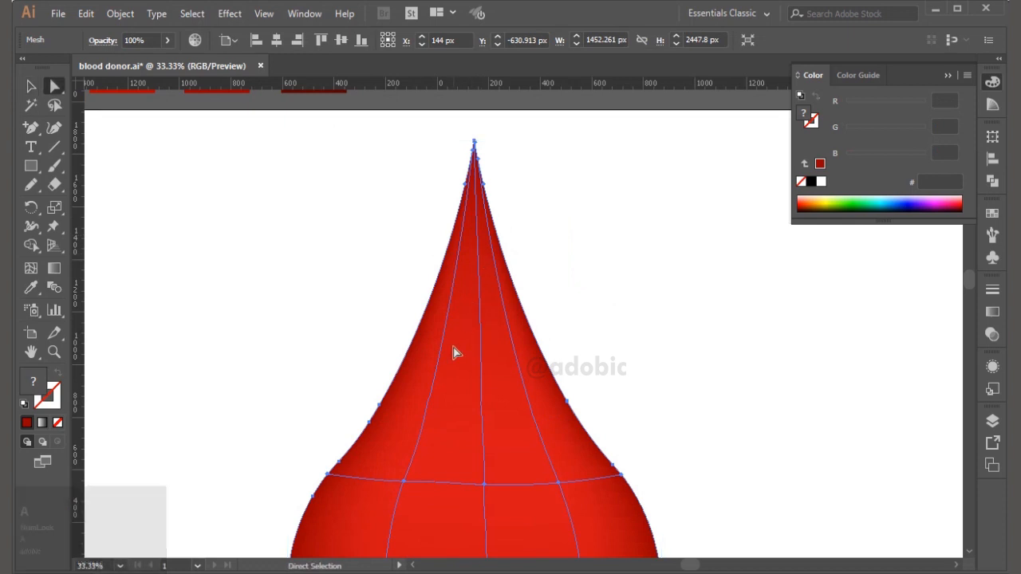
click(32, 272)
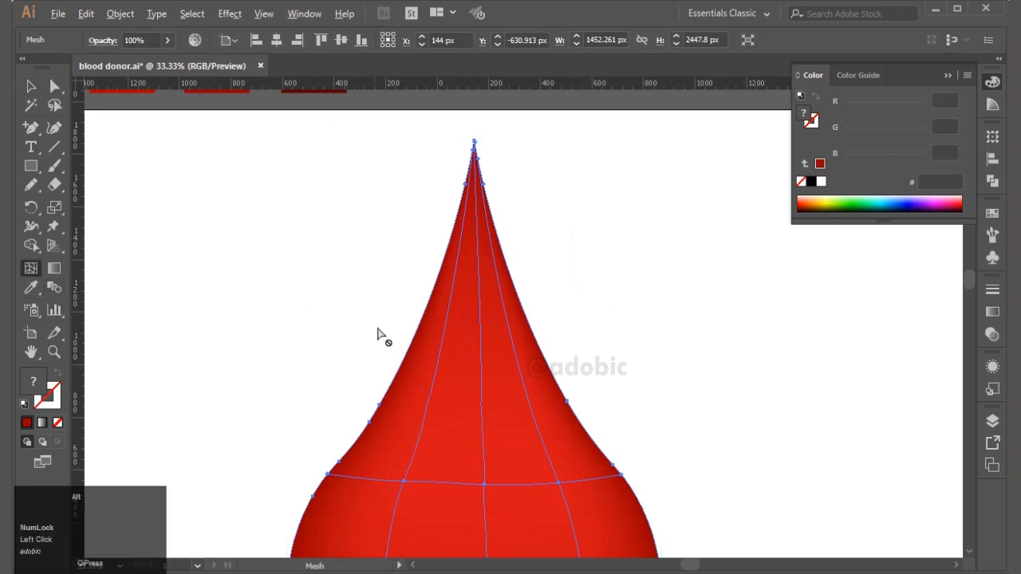
alt+scroll(378, 341, down, 1)
alt+scroll(378, 340, down, 1)
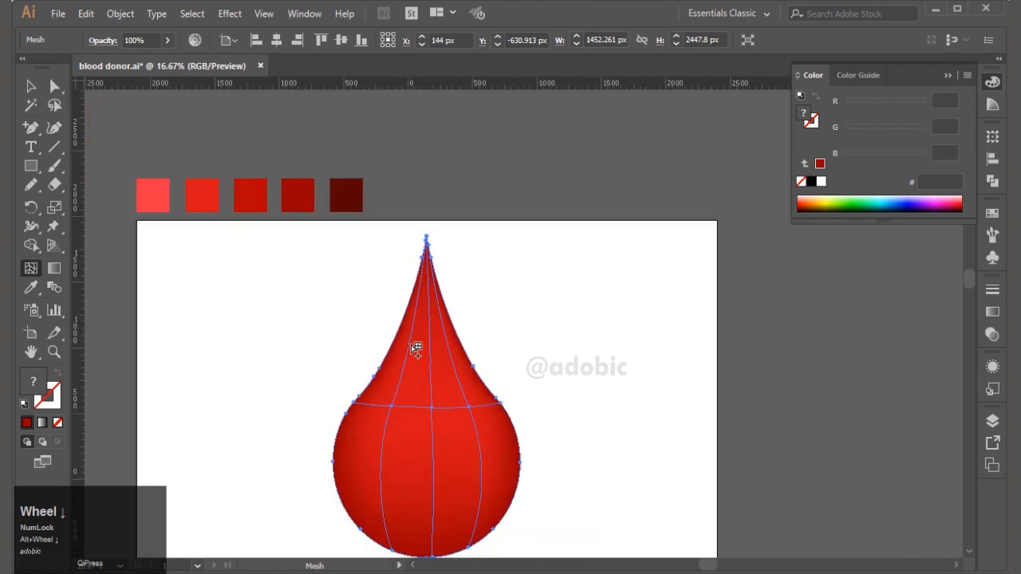
click(415, 346)
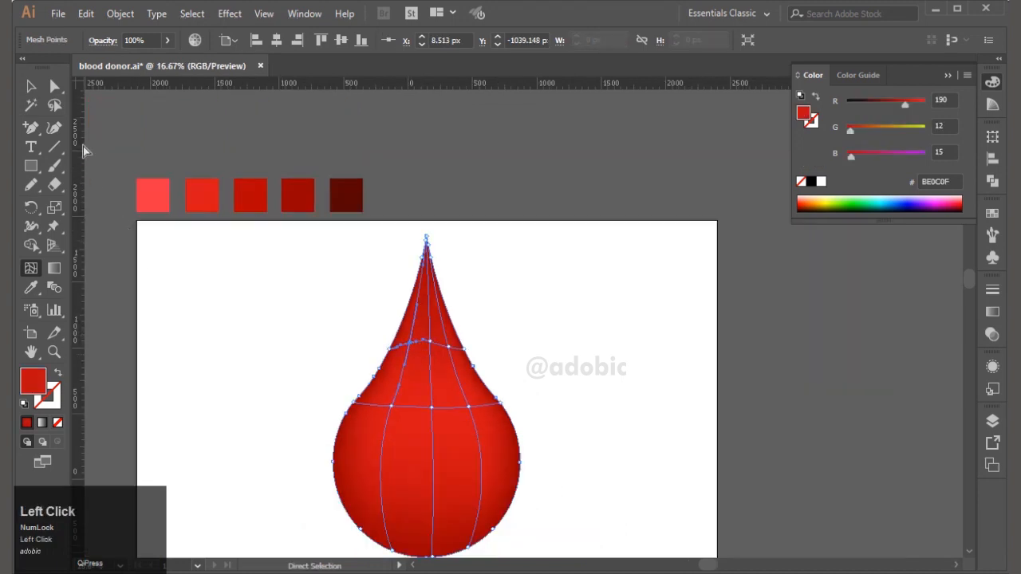
- Reposition the new mesh point in the drop's upper cone to about X 15 px, Y -1007 px
click(52, 86)
alt+scroll(390, 327, up, 2)
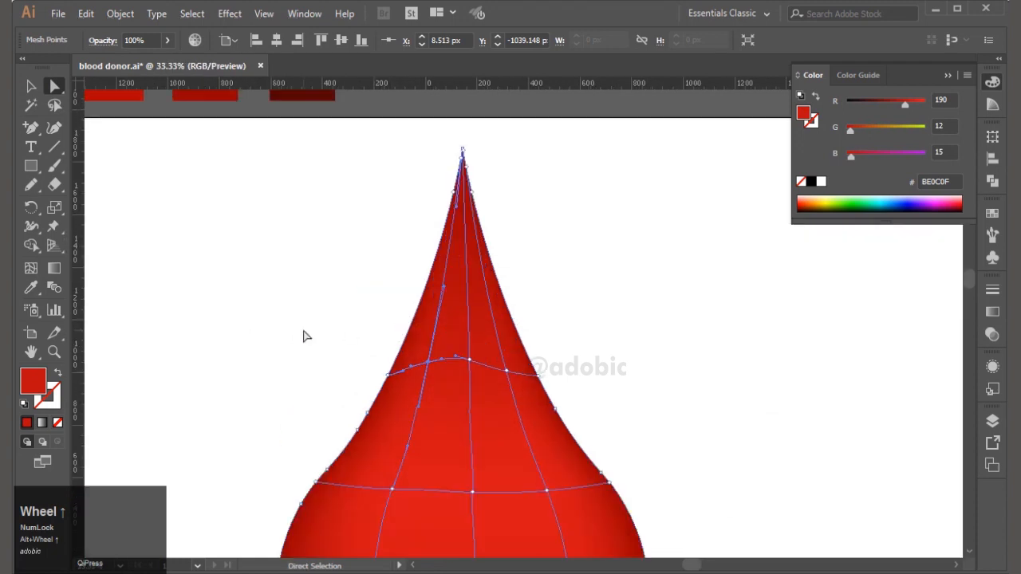
drag(344, 322, 365, 365)
click(376, 378)
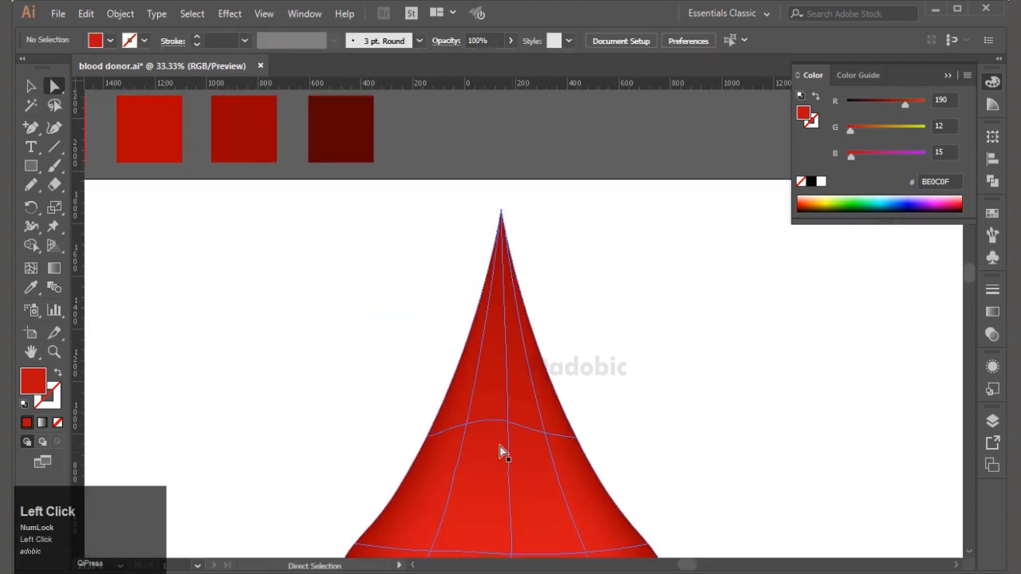
click(472, 429)
mouse_move(467, 426)
mouse_down()
mouse_move(468, 453)
mouse_move(466, 416)
mouse_up()
- Color the selected upper-left mesh point with the light red FE3346 from the first swatch to make a highlight
alt+scroll(447, 403, down, 1)
alt+scroll(447, 397, down, 1)
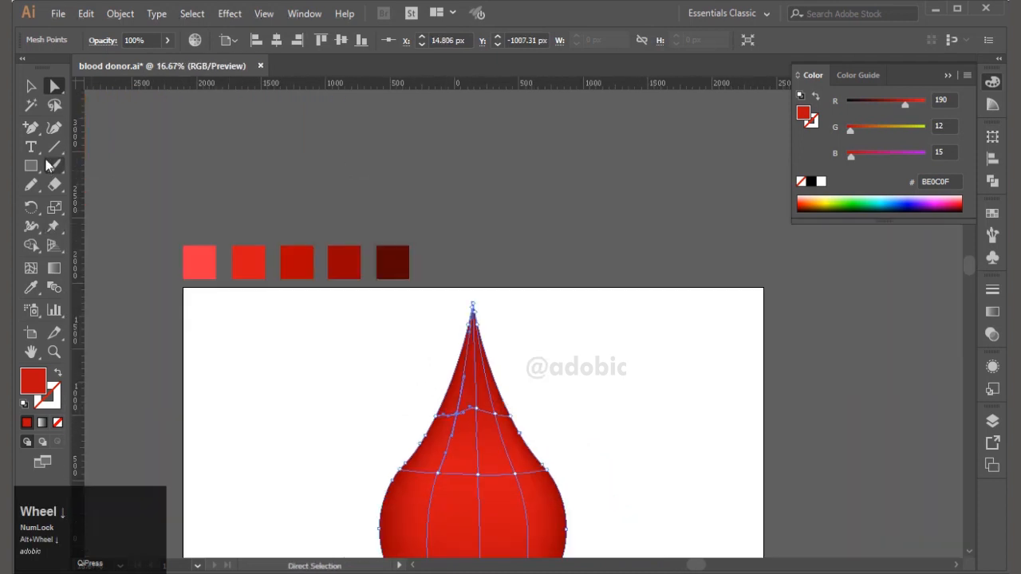
click(31, 287)
click(201, 255)
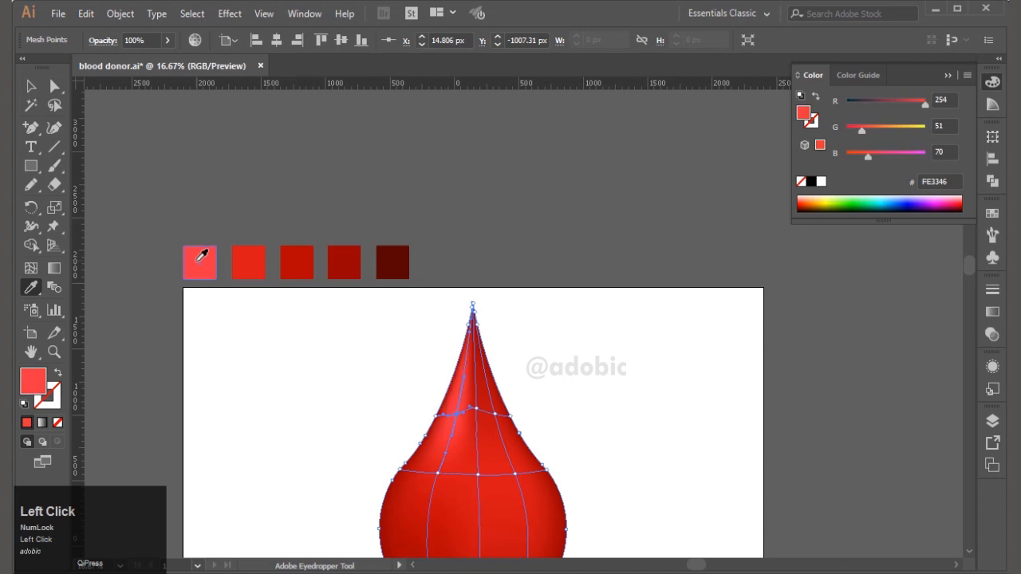
- Try the second swatch's red D71418 on the upper-left mesh point and reapply the light red FE3346
click(247, 260)
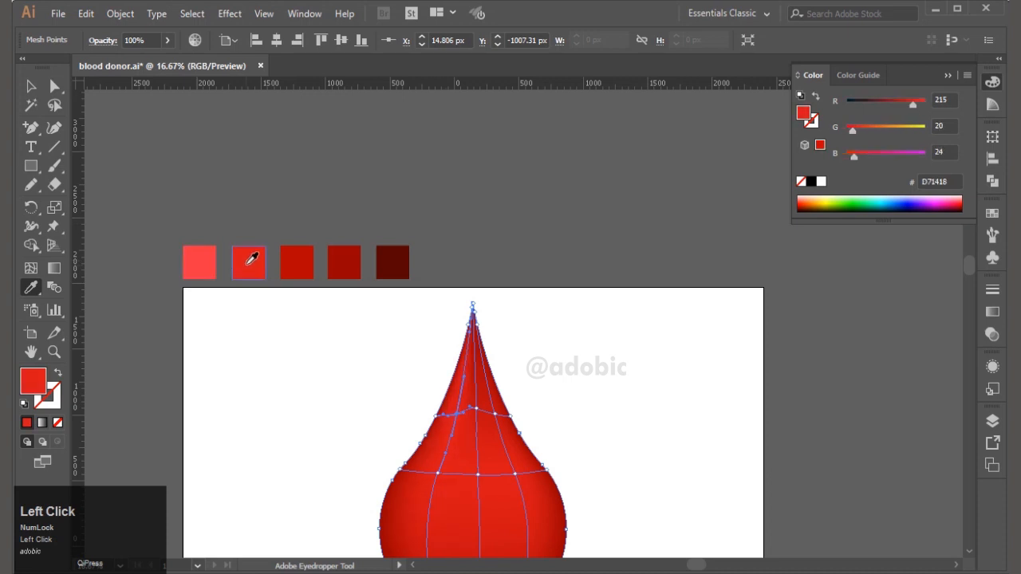
click(211, 261)
key(a)
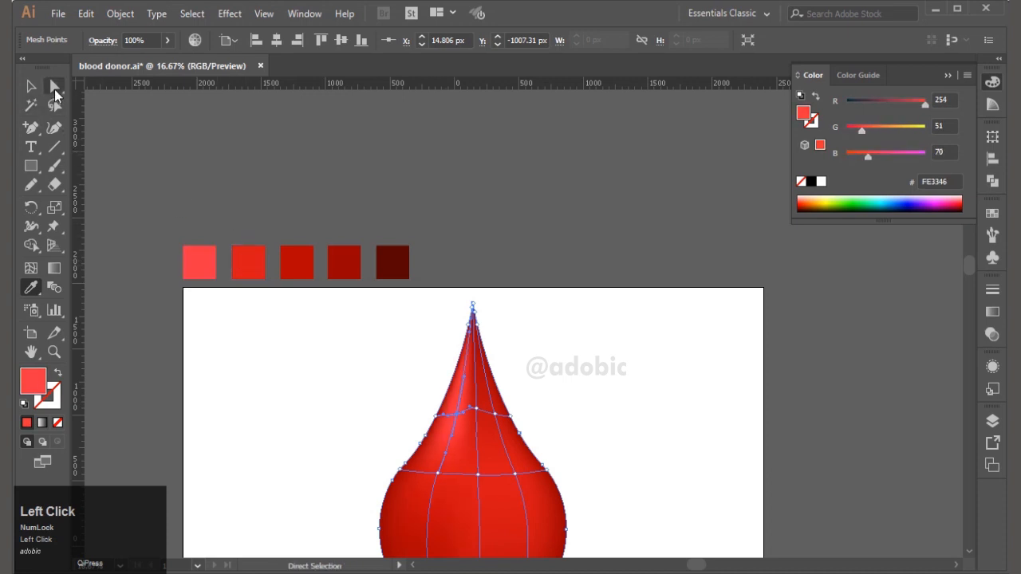
click(157, 180)
- Color the left mesh point of the drop's lower row with the light red FE3346 from the first swatch and deselect
scroll(514, 411, down, 2)
click(457, 406)
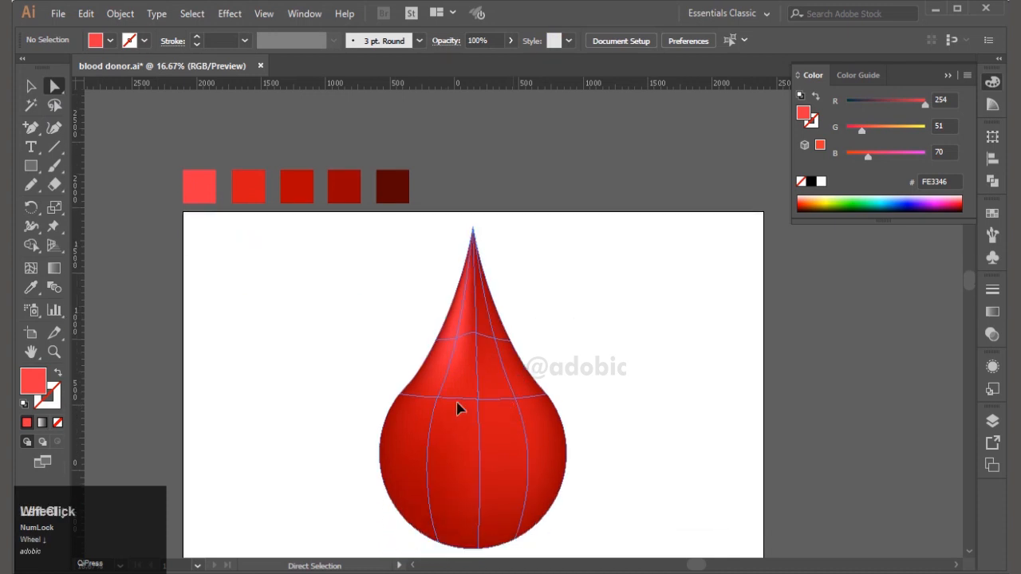
alt+scroll(446, 415, up, 1)
click(433, 391)
drag(438, 369, 468, 441)
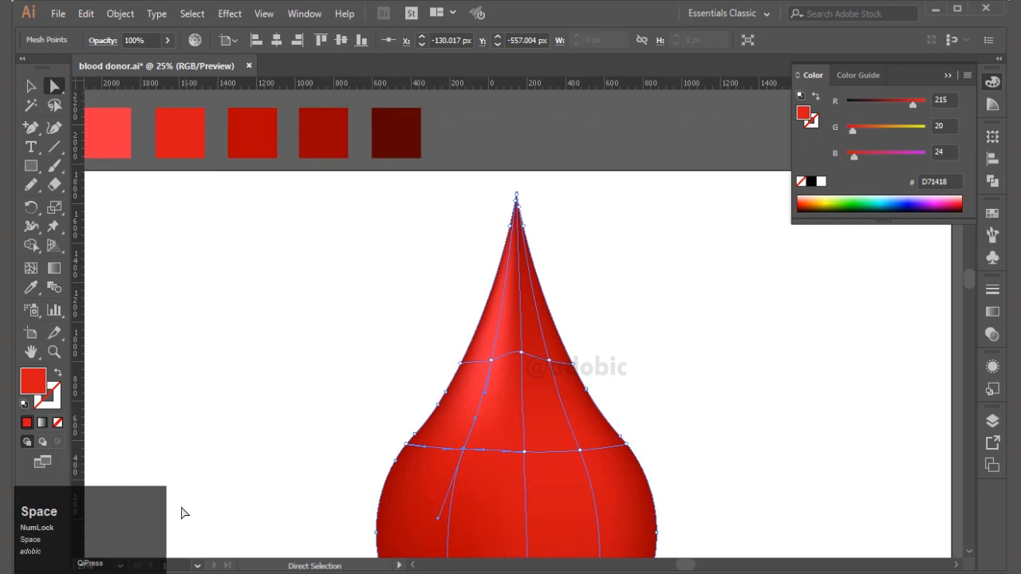
click(31, 287)
click(112, 119)
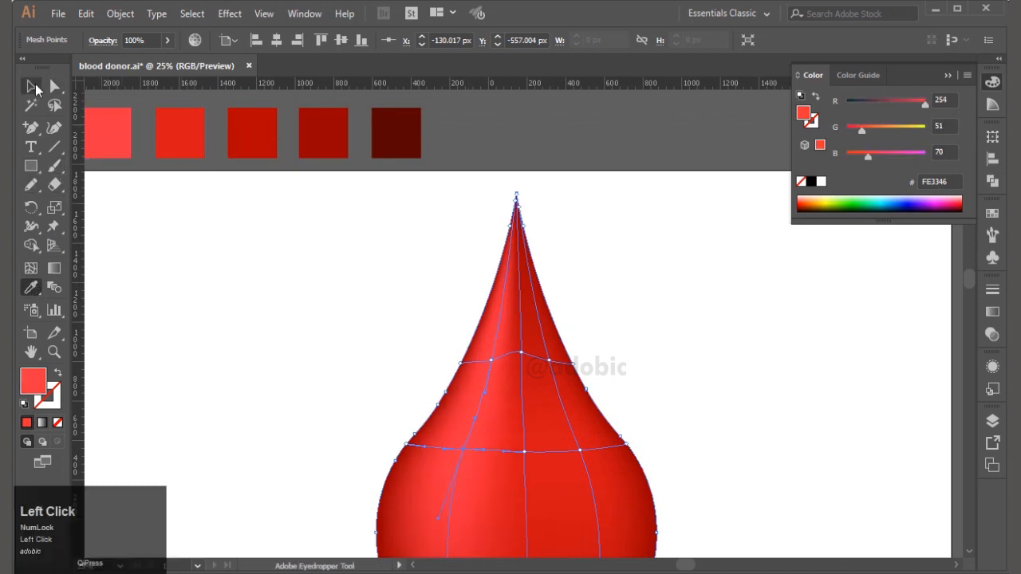
click(31, 87)
click(289, 256)
- Color the inner right mesh point of the drop's upper row with the dark red 560300 from the fifth swatch
key(space)
drag(342, 264, 330, 225)
click(528, 401)
key(a)
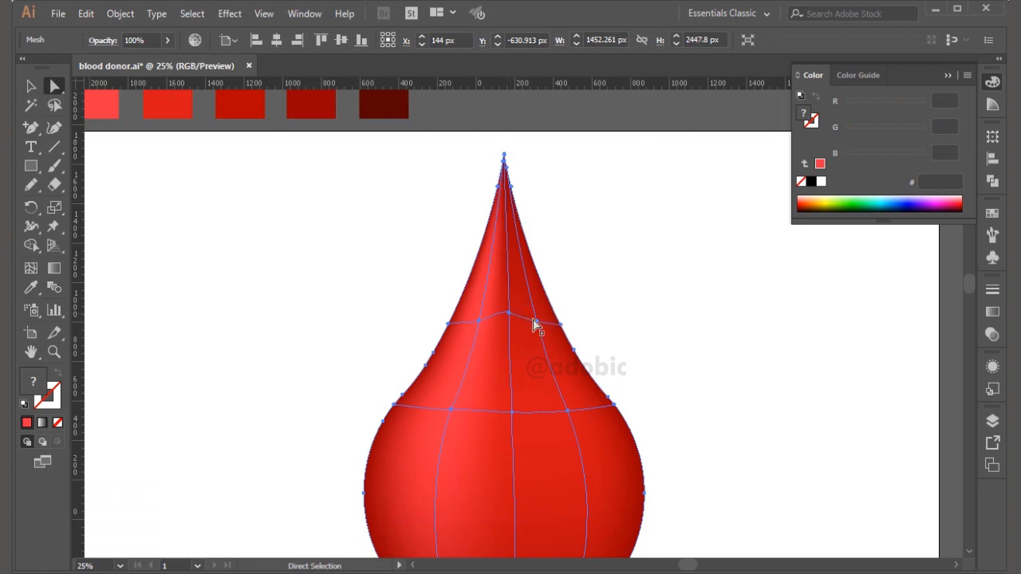
click(534, 321)
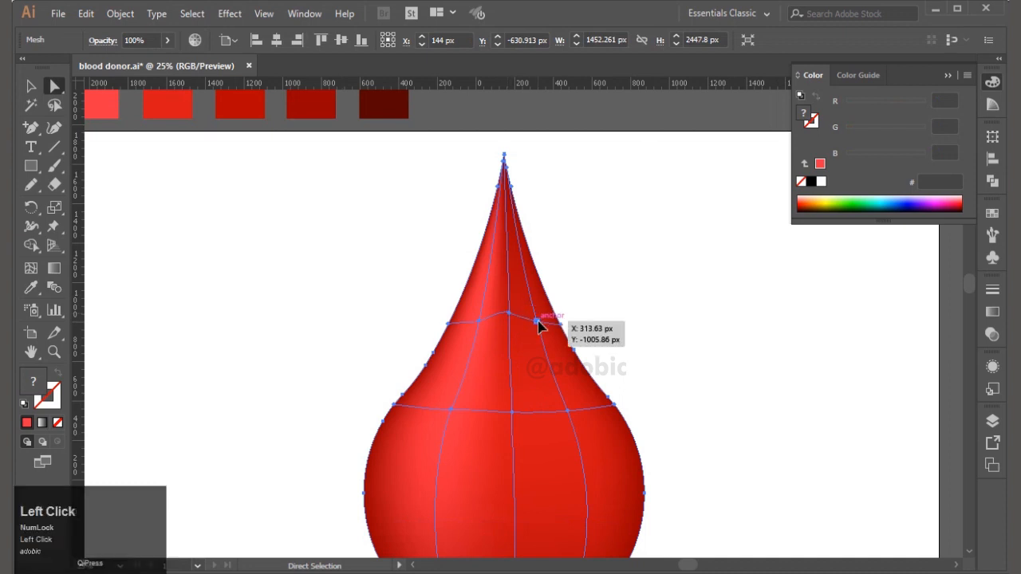
click(32, 285)
click(394, 103)
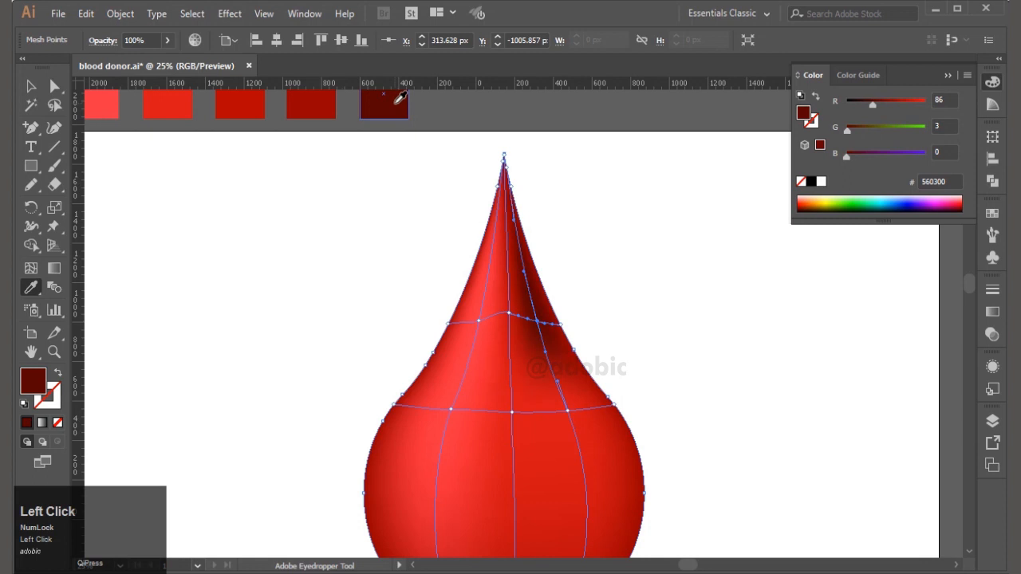
- Color the inner right mesh point of the lower row with the dark red 560300 and deselect the drop
key(a)
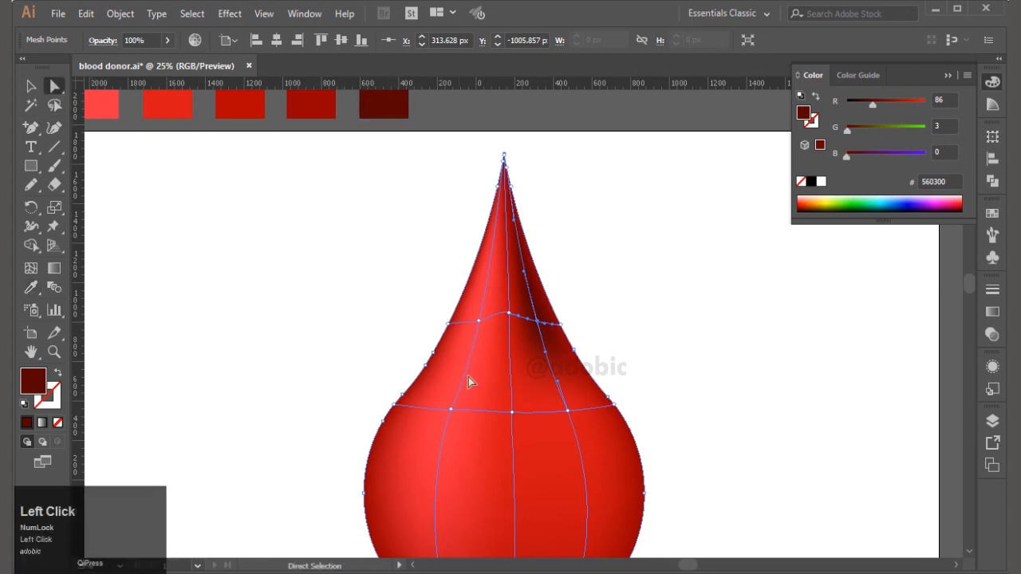
click(567, 411)
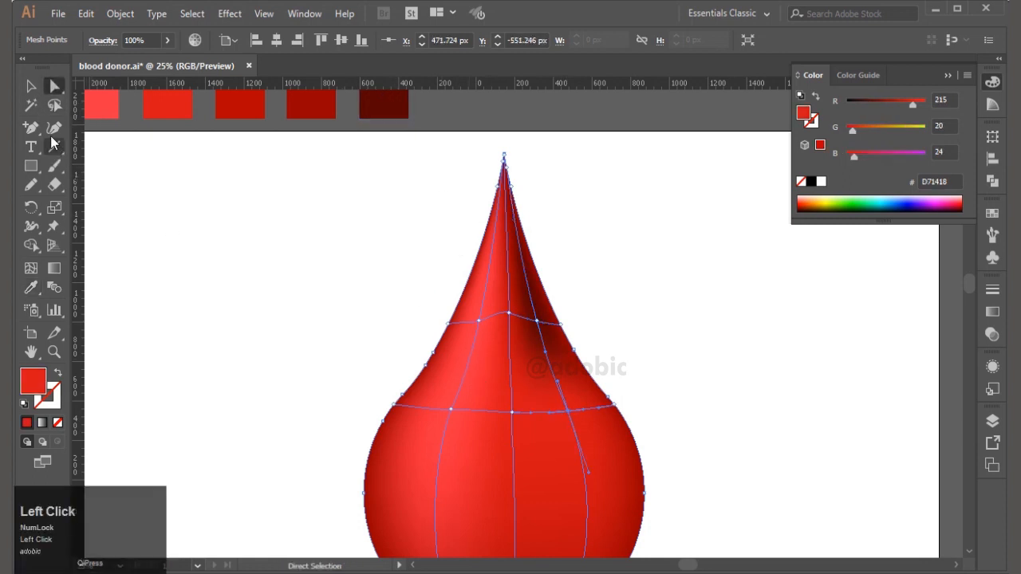
click(32, 285)
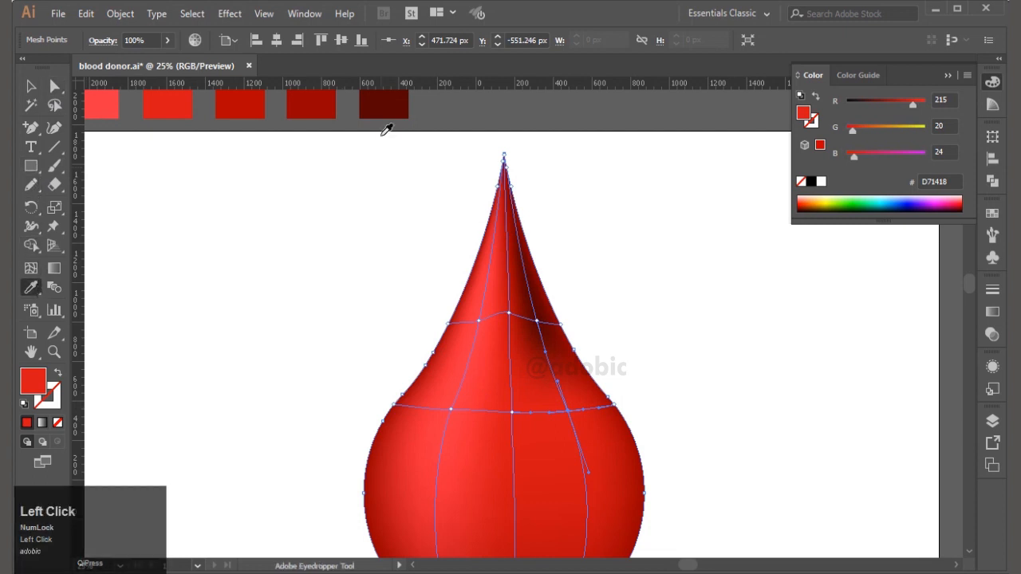
click(376, 109)
scroll(441, 230, down, 3)
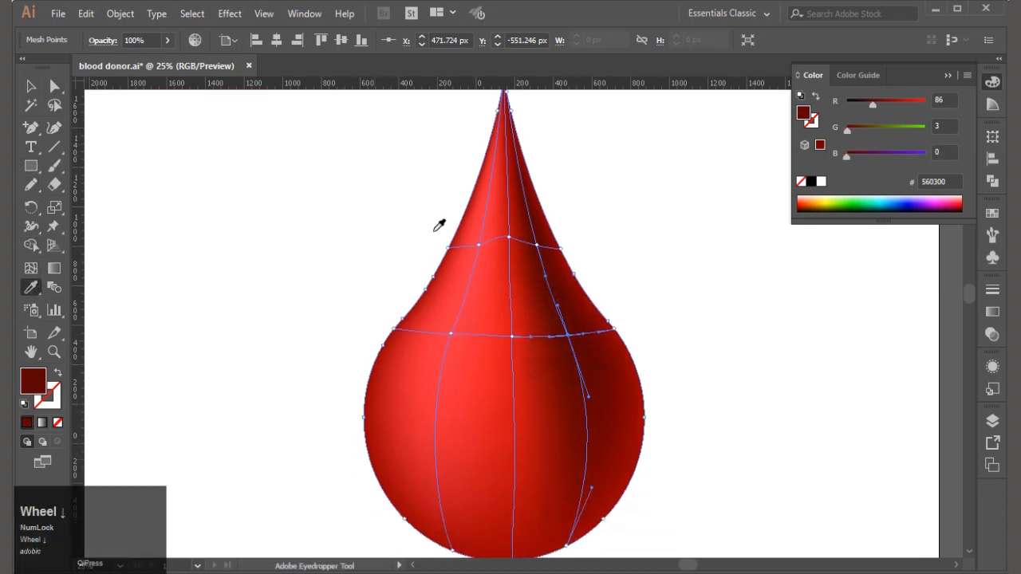
key(v)
click(187, 169)
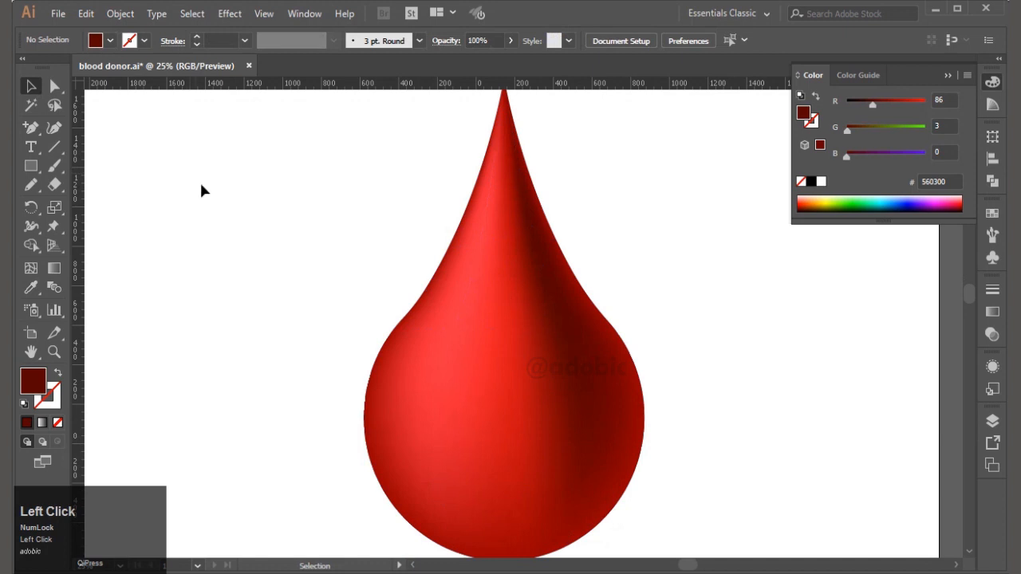
- Color the mesh point at the drop's lower-right base with the dark red 560300 from the fifth swatch and deselect
scroll(212, 199, down, 1)
scroll(348, 241, up, 1)
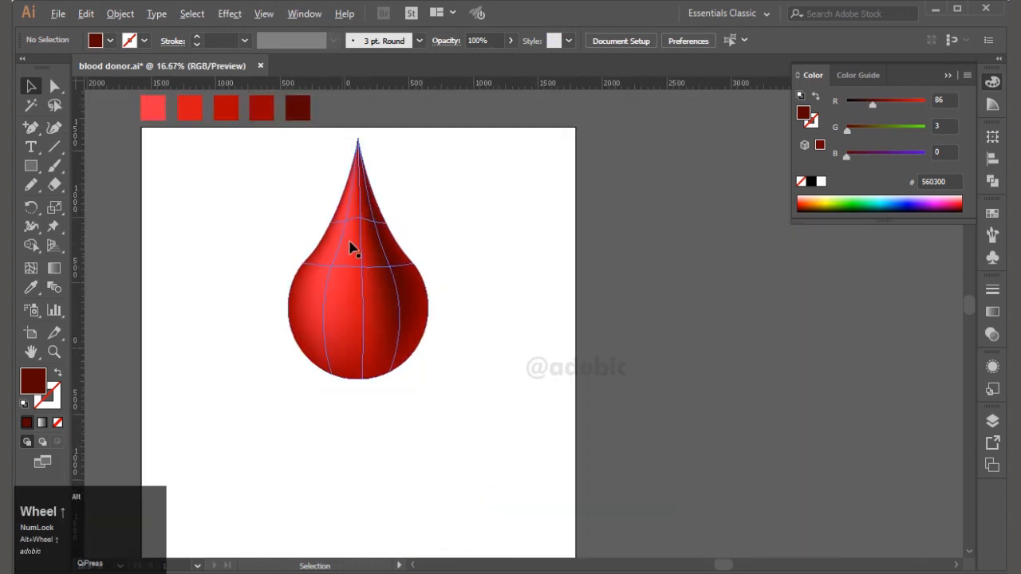
click(412, 341)
key(a)
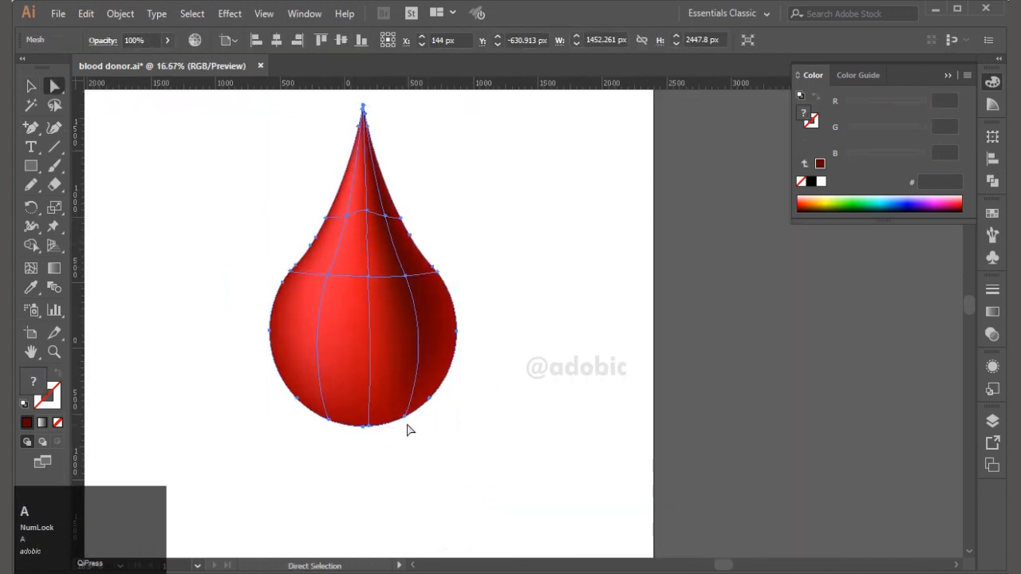
click(406, 421)
scroll(394, 410, up, 2)
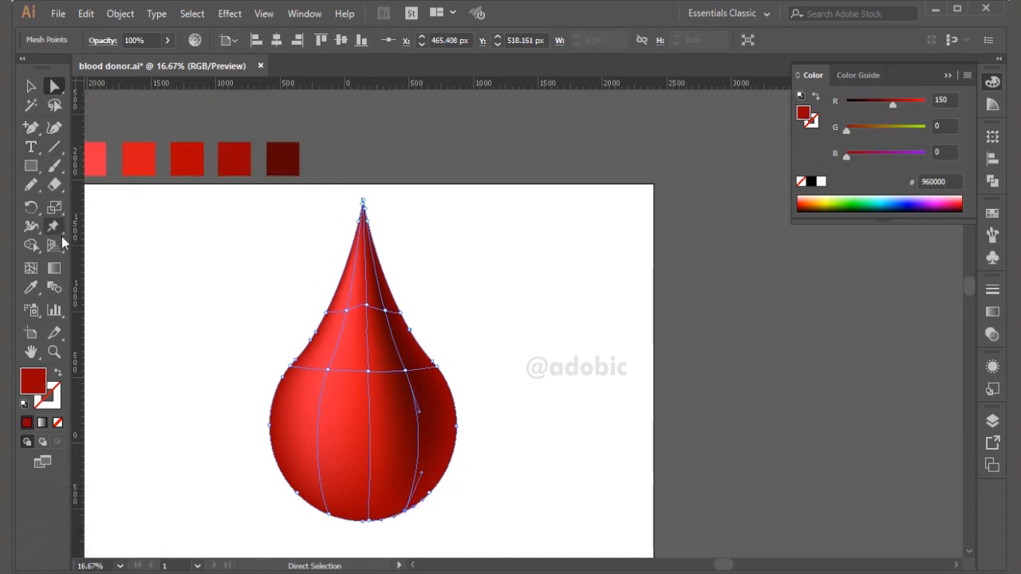
click(32, 289)
click(283, 159)
click(30, 87)
click(199, 270)
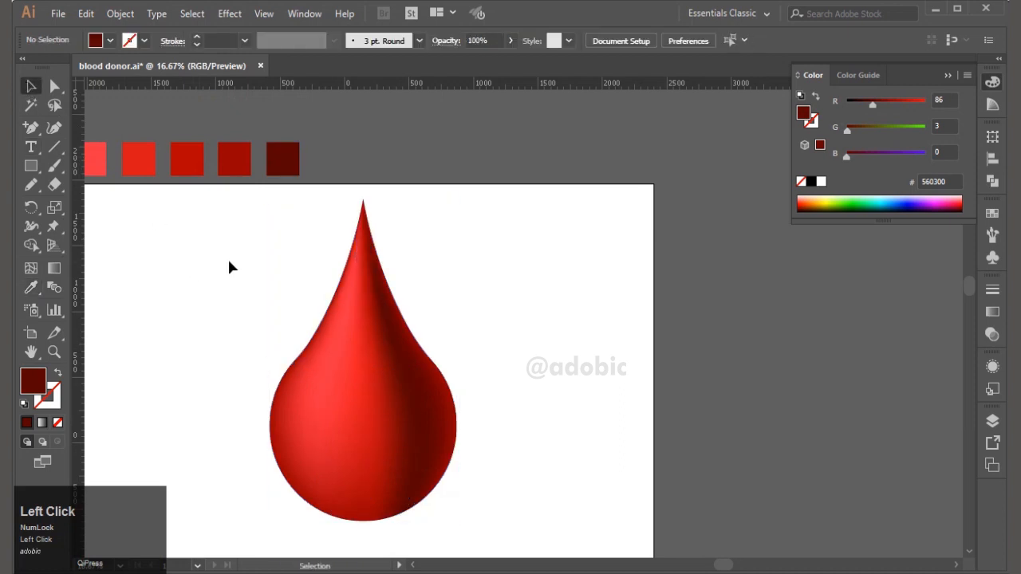
- Recolor the inner right mesh point of the lower row with the fourth swatch's 960000 and darken its red value to 116
click(356, 440)
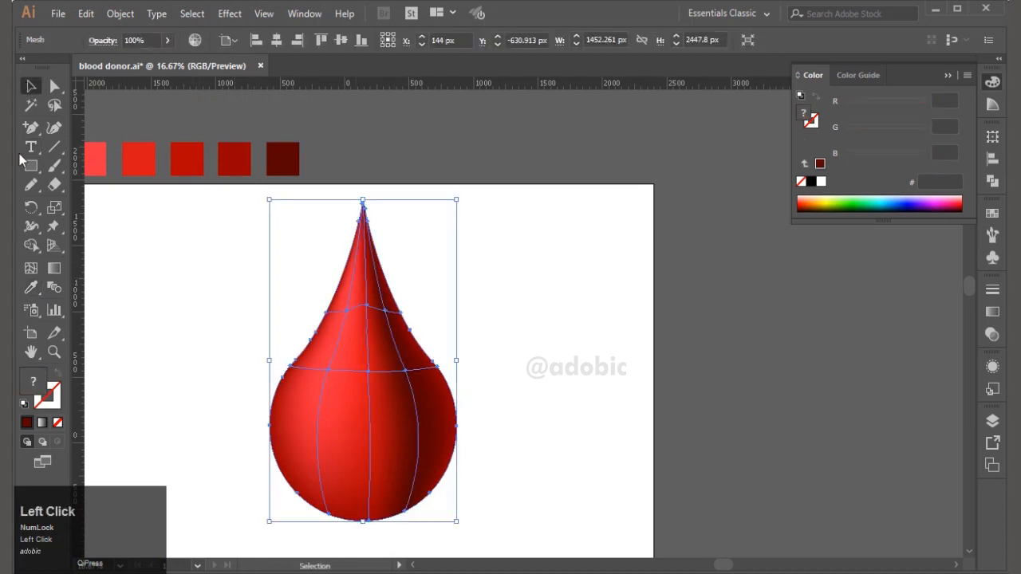
click(54, 86)
click(407, 371)
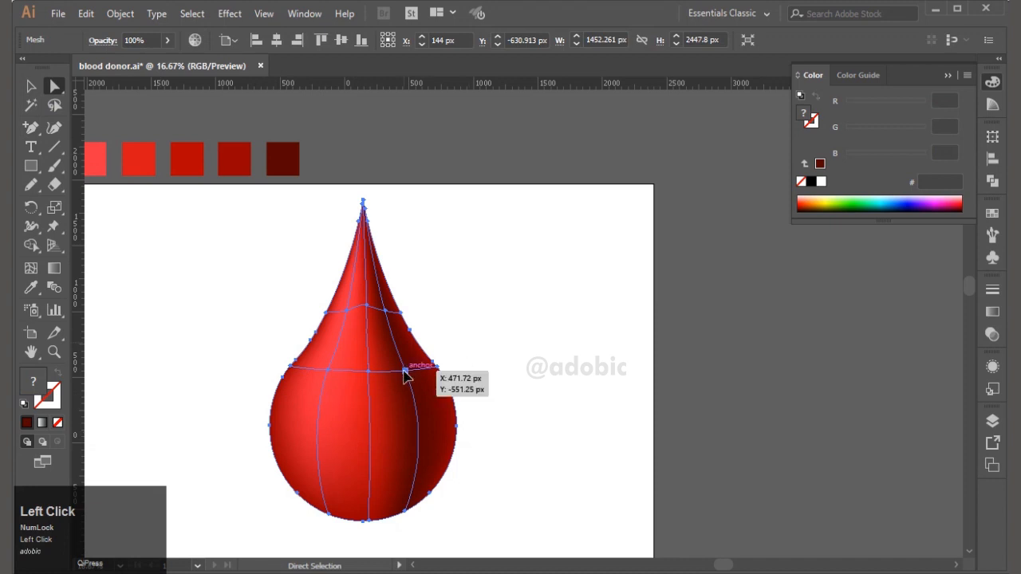
click(30, 288)
click(242, 166)
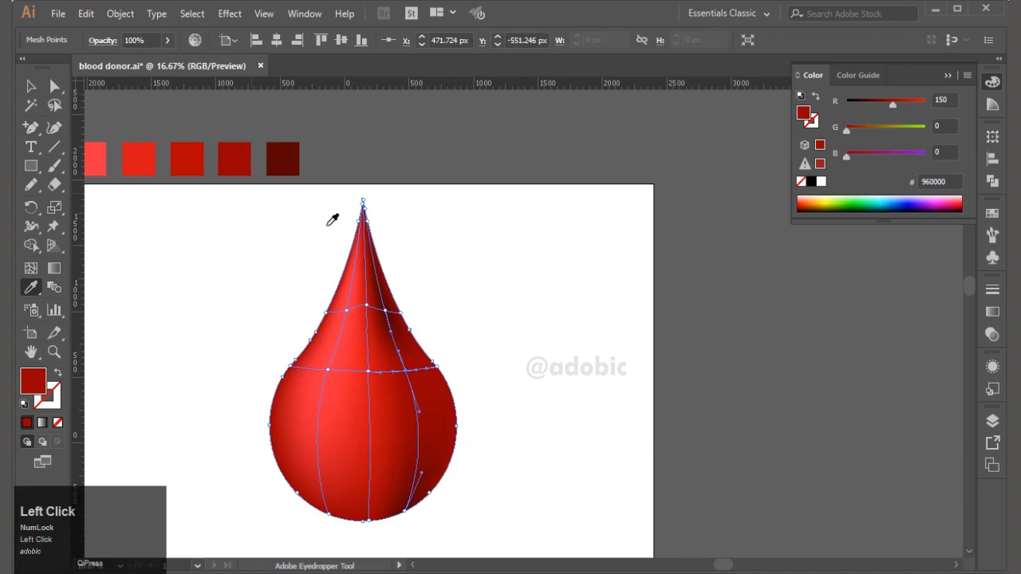
drag(891, 102, 882, 103)
click(30, 86)
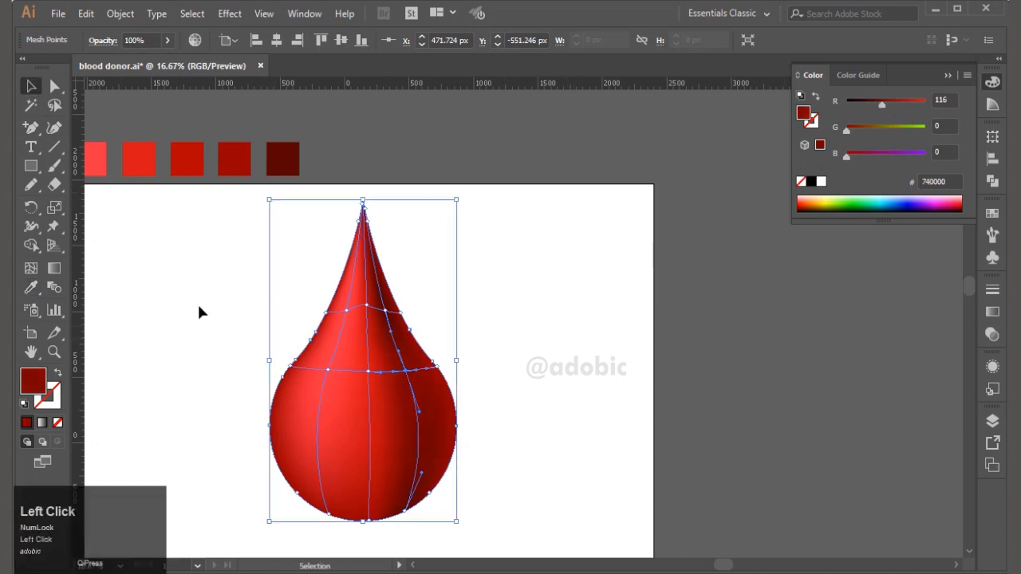
click(200, 308)
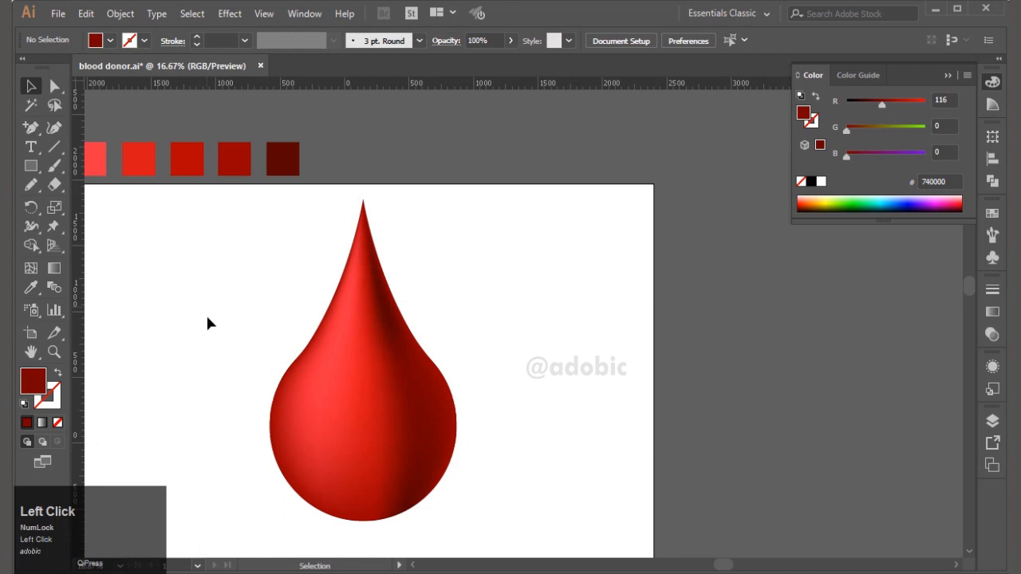
- Darken the inner right mesh point of the lower row to a red value of 97, color 610000
click(291, 374)
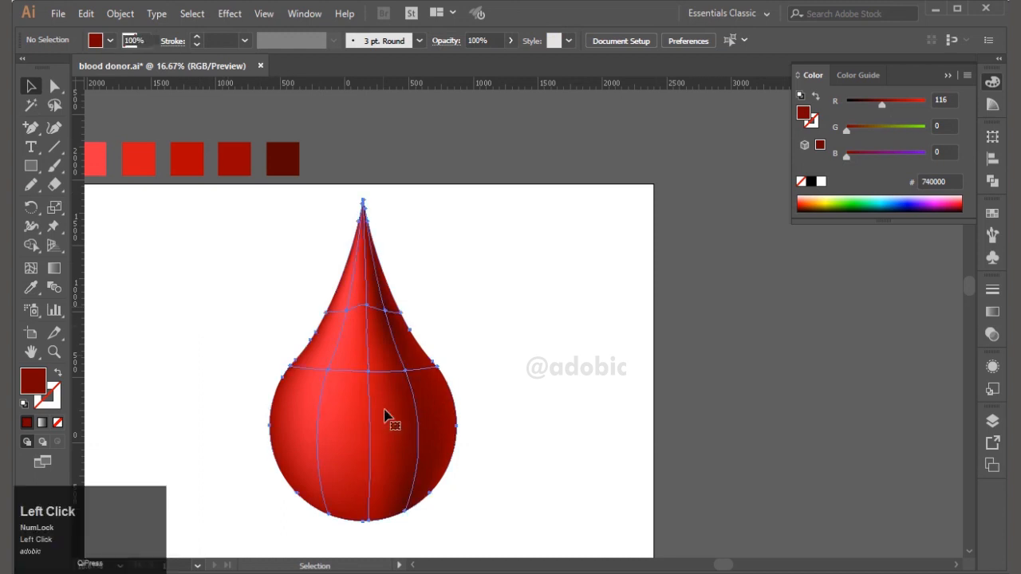
key(a)
click(404, 372)
drag(879, 104, 876, 104)
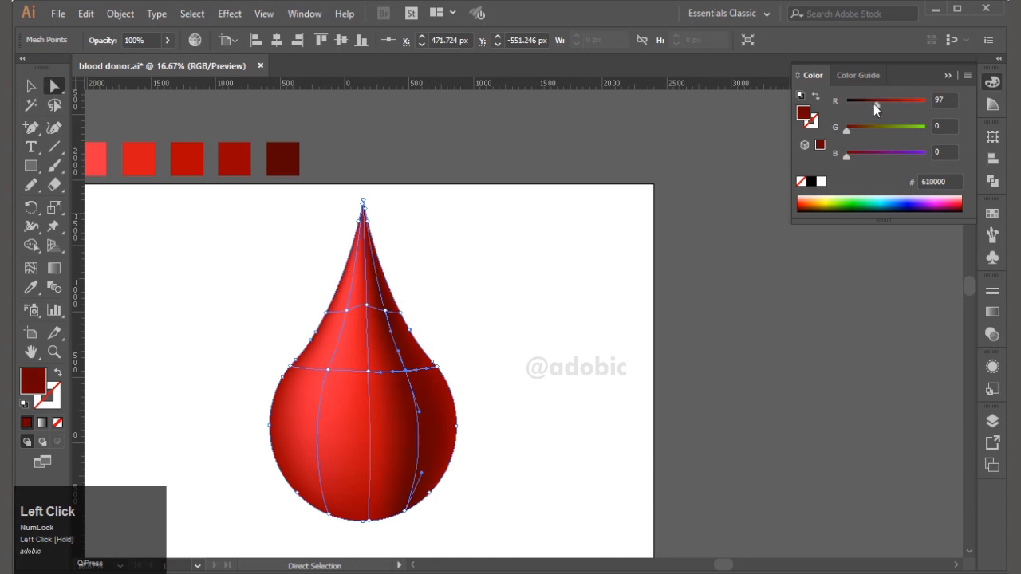
click(525, 357)
- Select the mesh points along the drop's right edge and darken them to a red value of 50, color 320000
drag(463, 337, 490, 390)
drag(461, 290, 399, 346)
drag(497, 355, 410, 501)
drag(894, 102, 861, 102)
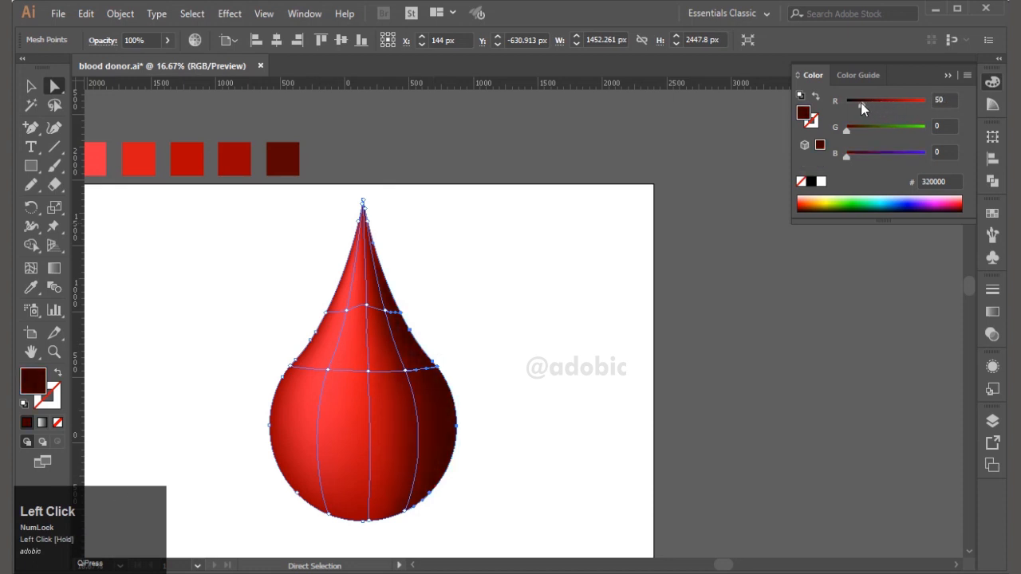
click(30, 86)
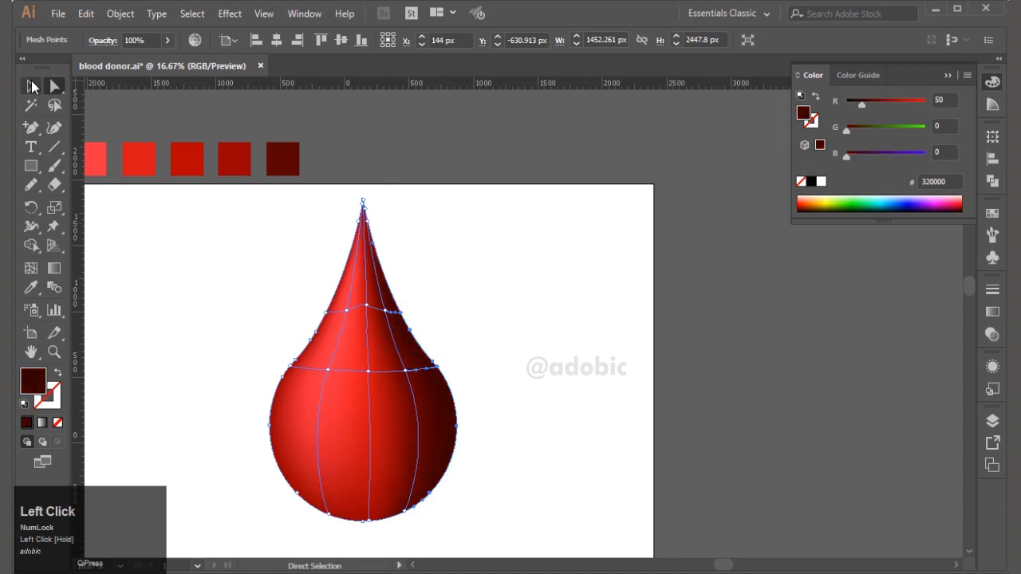
click(661, 316)
- Color the mesh points at the drop's bottom center with the fifth swatch's dark red and adjust the red value to 94, color 5E0300
scroll(661, 311, down, 1)
click(425, 402)
key(a)
drag(357, 512, 380, 498)
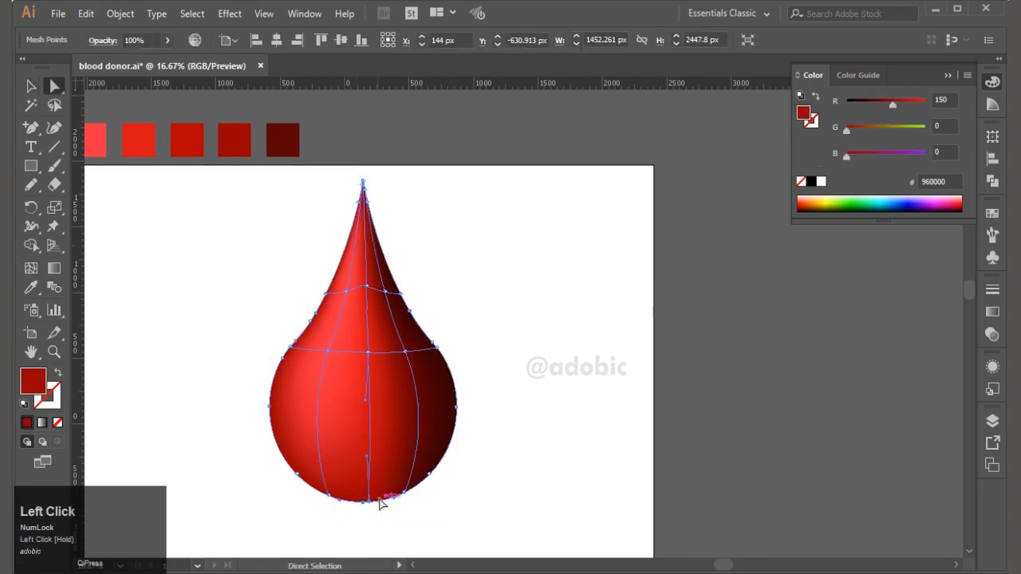
click(30, 186)
click(30, 287)
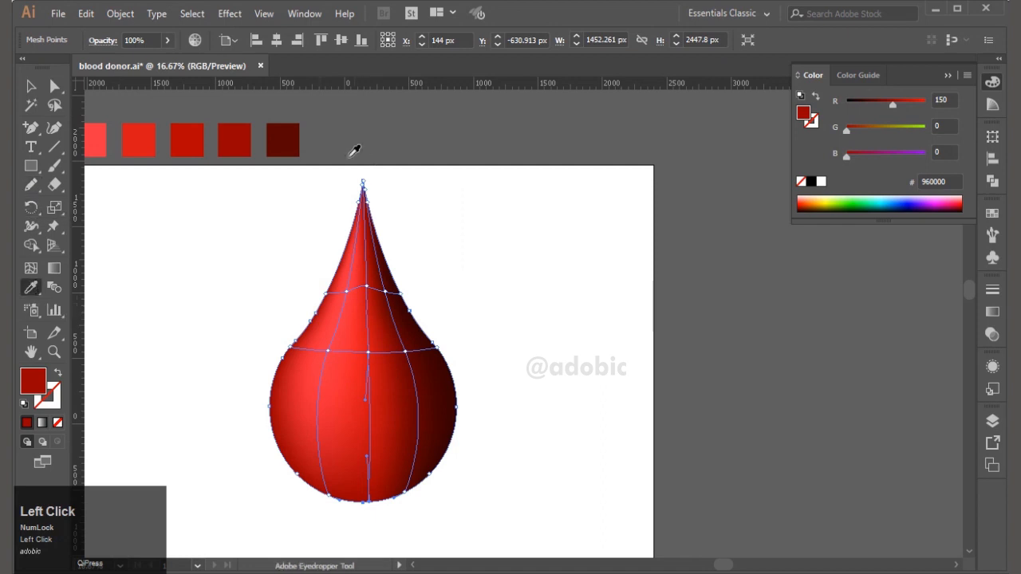
click(284, 147)
drag(869, 103, 876, 102)
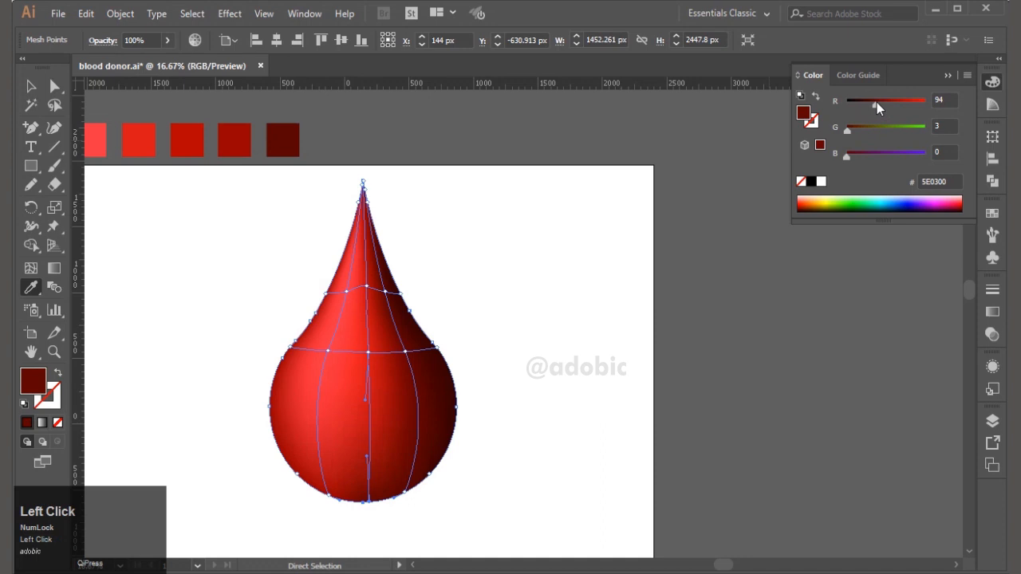
key(v)
click(586, 373)
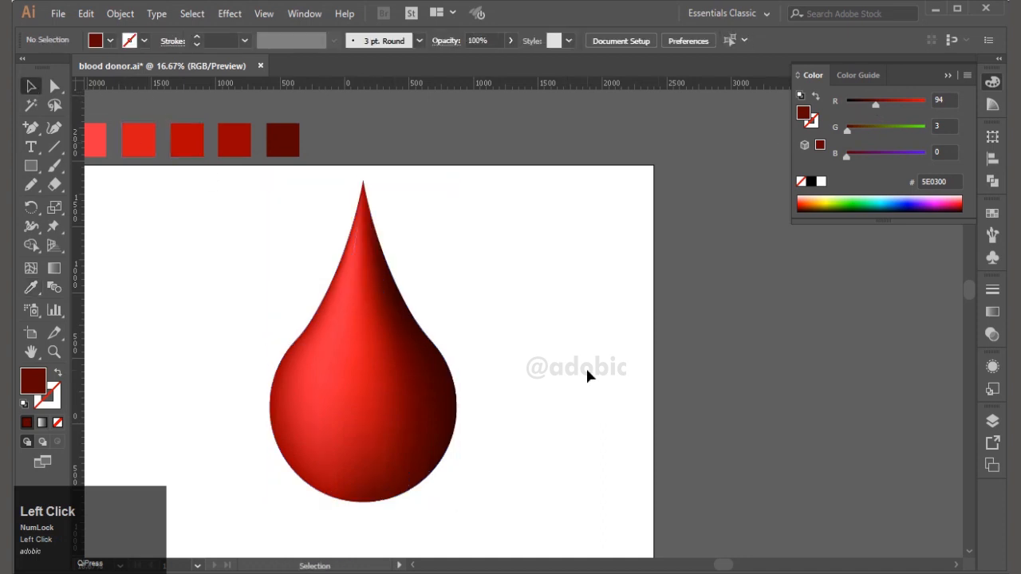
- Draw a tall dark red ellipse overlapping the drop's left side with the Ellipse tool
key(ctrl+plus)
drag(31, 165, 68, 199)
drag(222, 203, 360, 389)
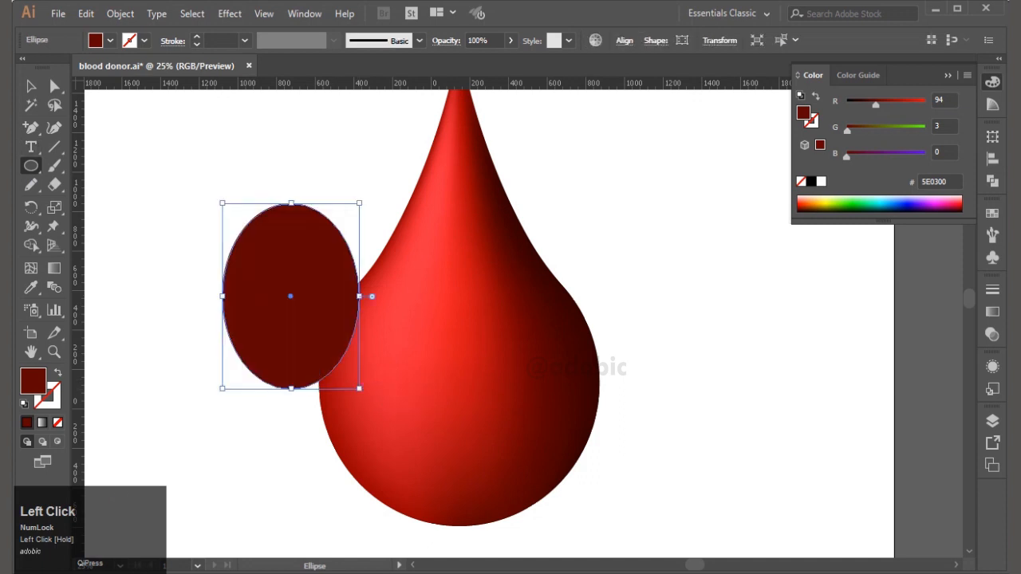
- Fit the ellipse inside the drop's left half, scaled down slightly and tilted clockwise
key(v)
drag(344, 319, 481, 371)
drag(496, 441, 485, 427)
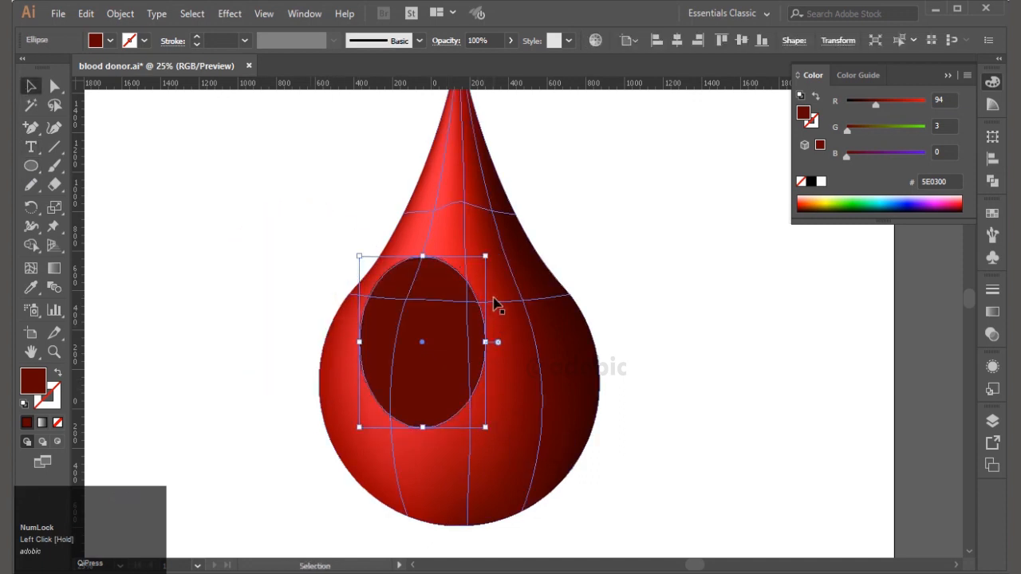
drag(490, 252, 515, 284)
drag(427, 322, 427, 322)
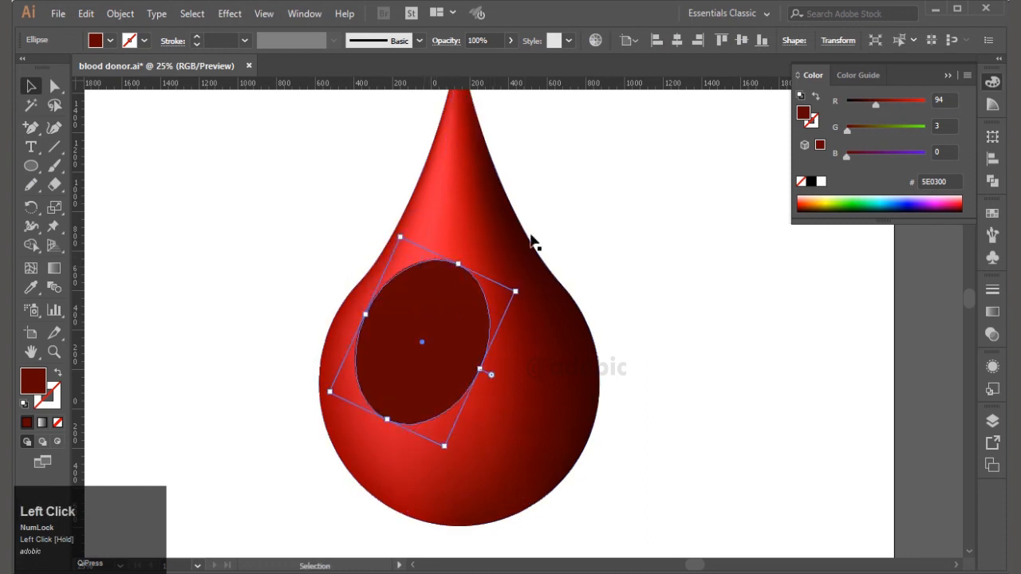
- Fill the tilted ellipse with a white-to-black linear gradient at 0°
click(52, 270)
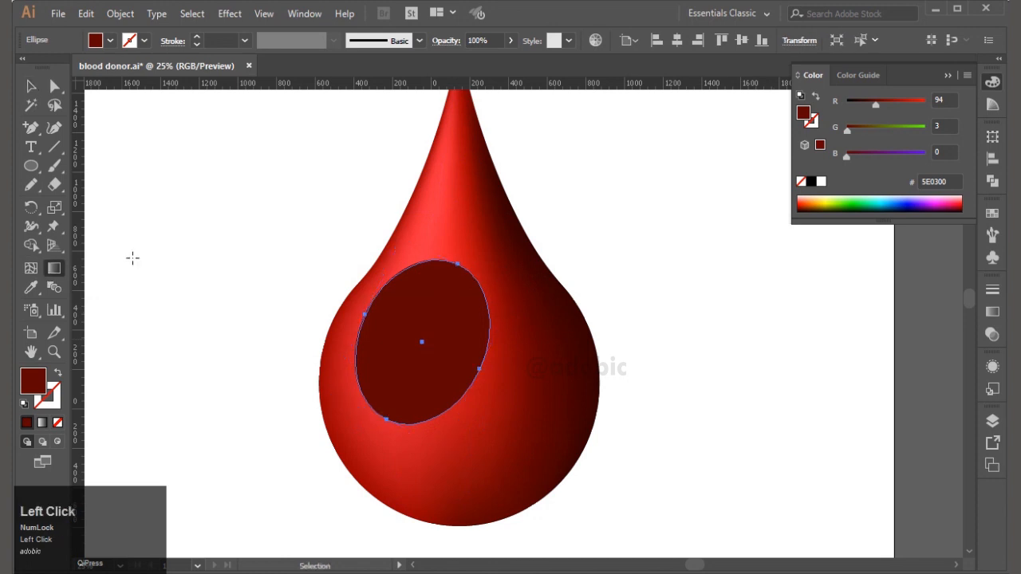
drag(472, 378, 392, 288)
click(44, 424)
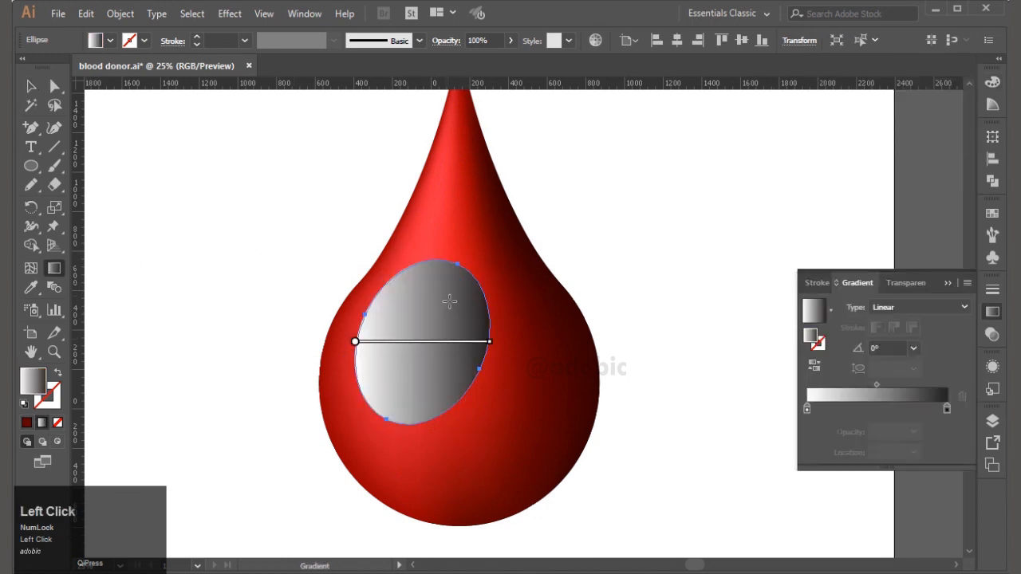
- Set the ellipse gradient's dark stop to RGB black 000000 and run the gradient diagonally from the upper-left edge at about -37.7°
drag(365, 306, 499, 391)
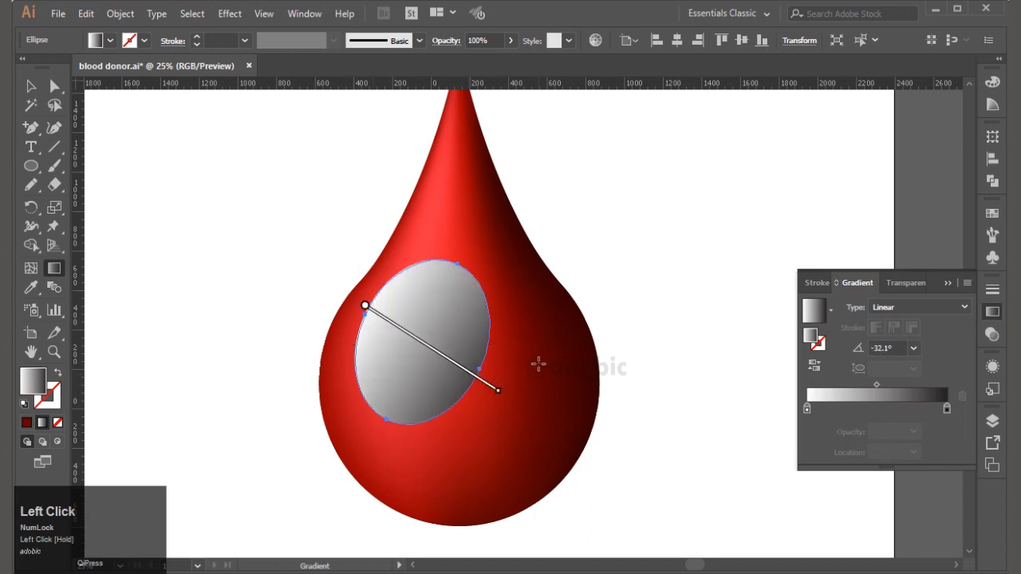
double_click(947, 409)
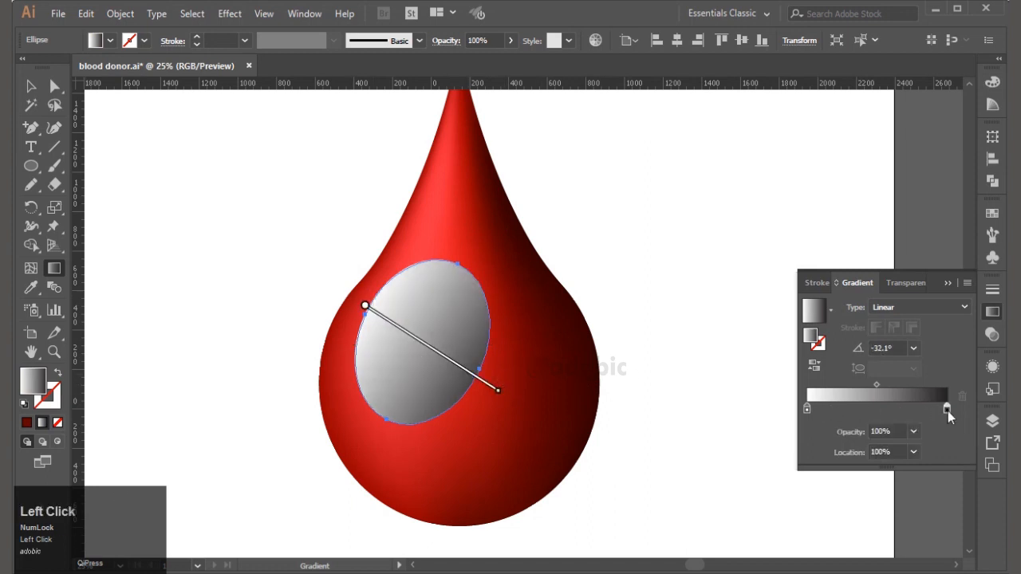
click(943, 216)
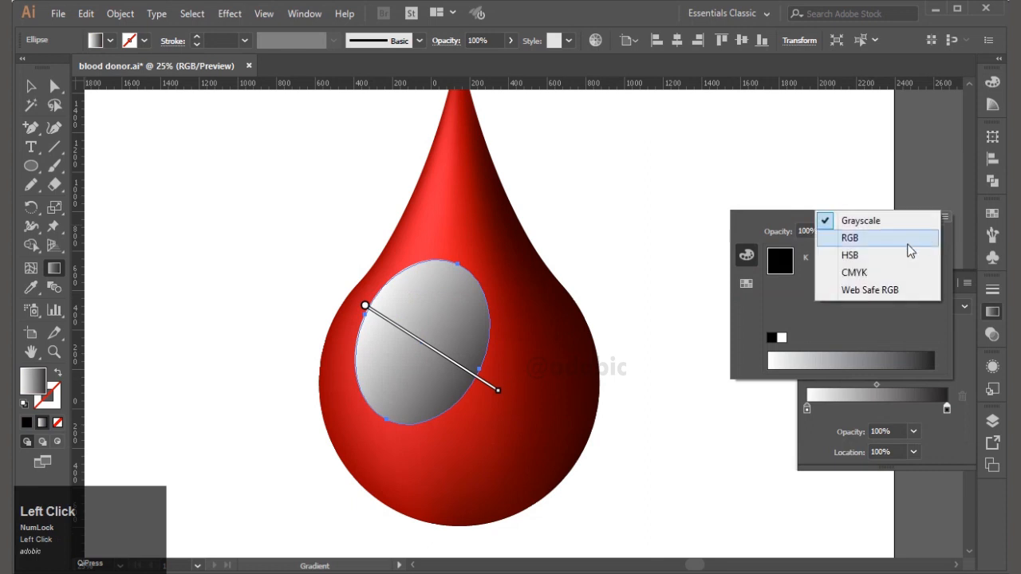
click(897, 239)
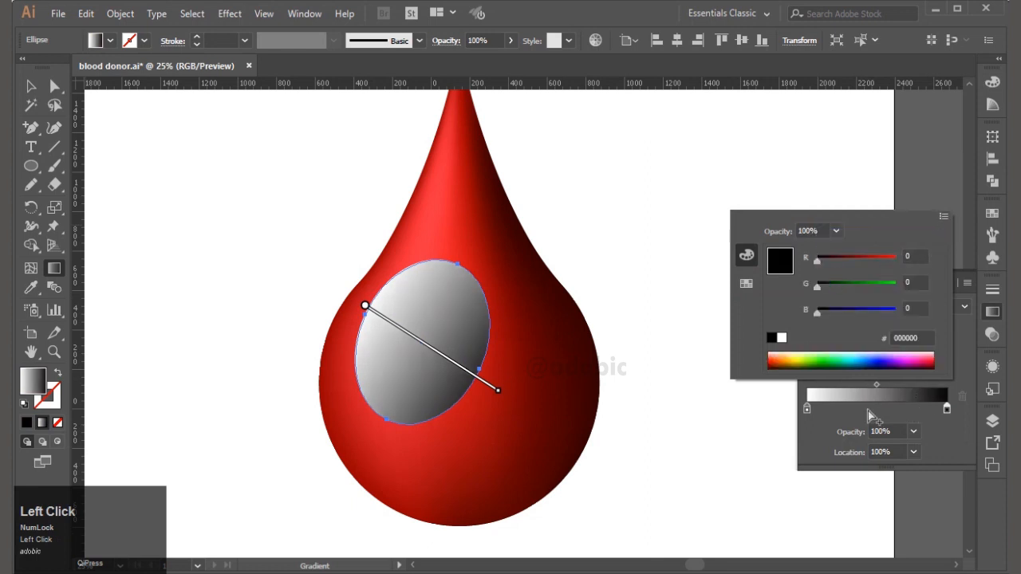
click(806, 406)
click(806, 410)
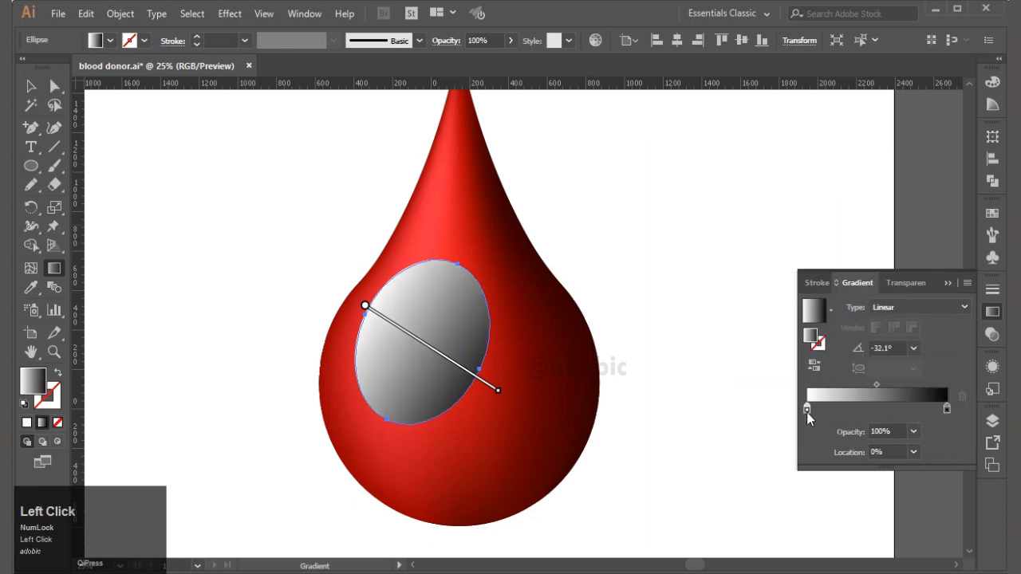
mouse_move(380, 309)
mouse_down()
mouse_move(468, 354)
mouse_move(452, 364)
mouse_up()
key(v)
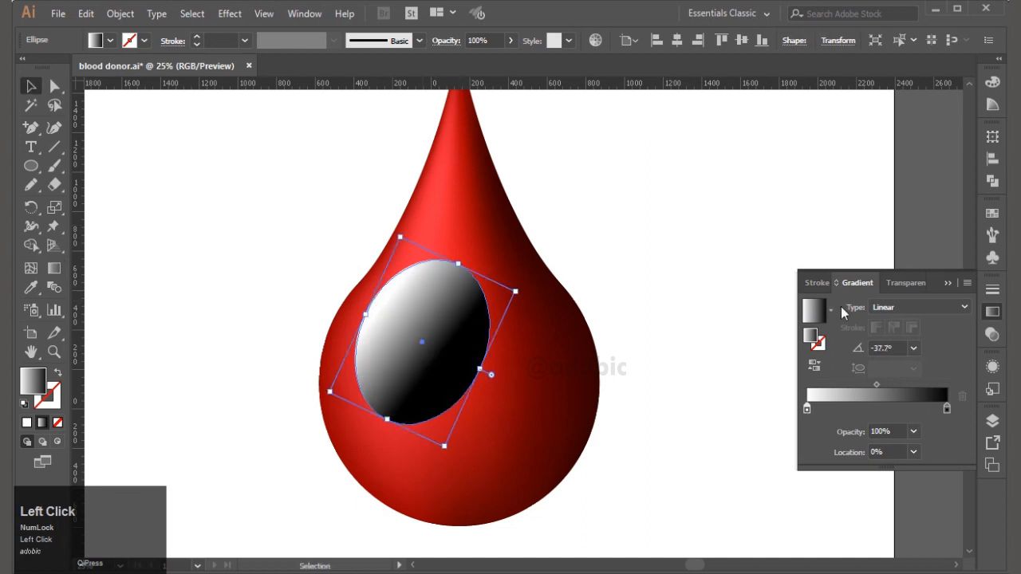
- Set the gradient ellipse's blending mode to Screen and lower its opacity for a soft highlight on the drop
click(895, 284)
click(851, 306)
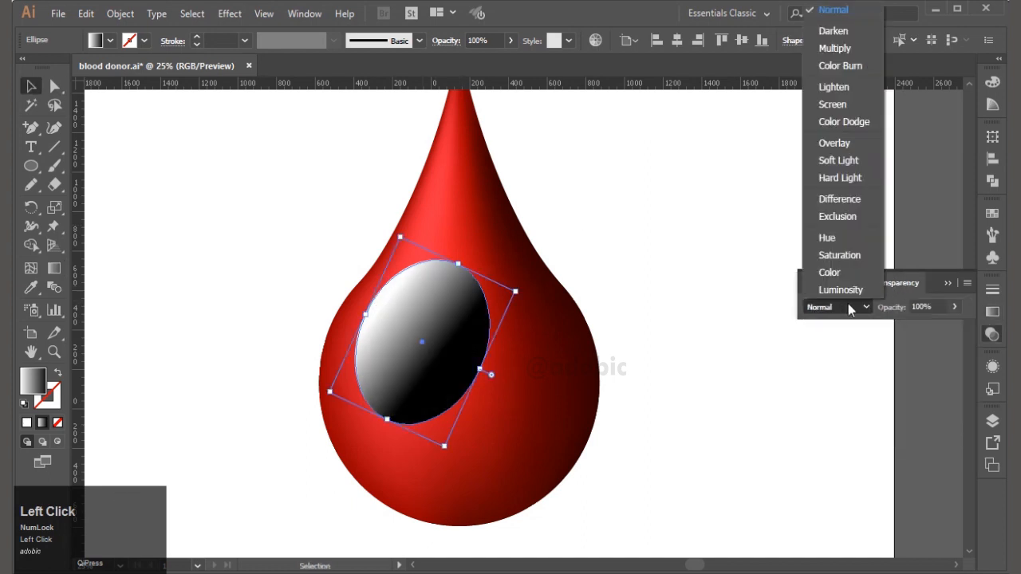
key(Escape)
click(835, 56)
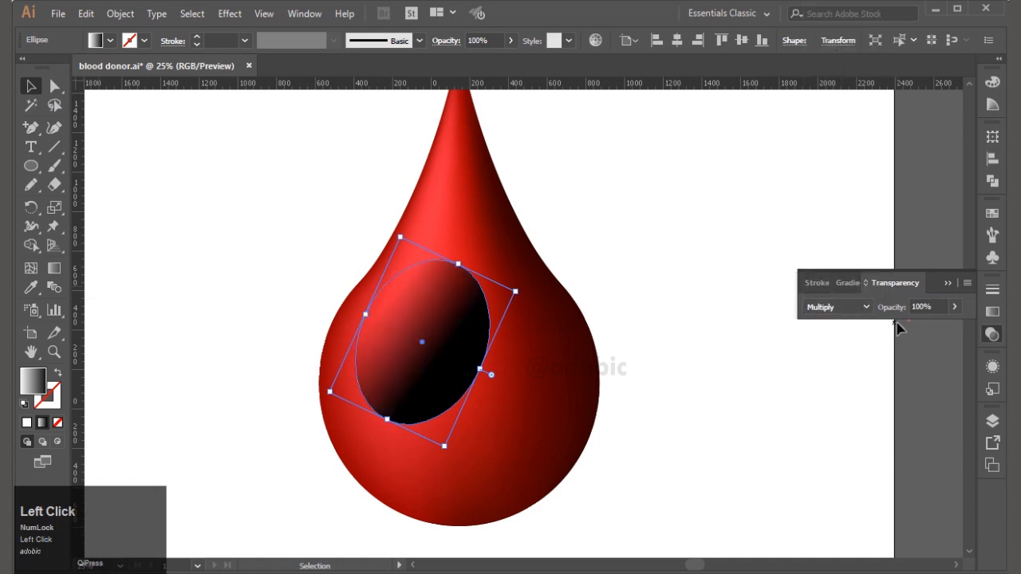
click(865, 306)
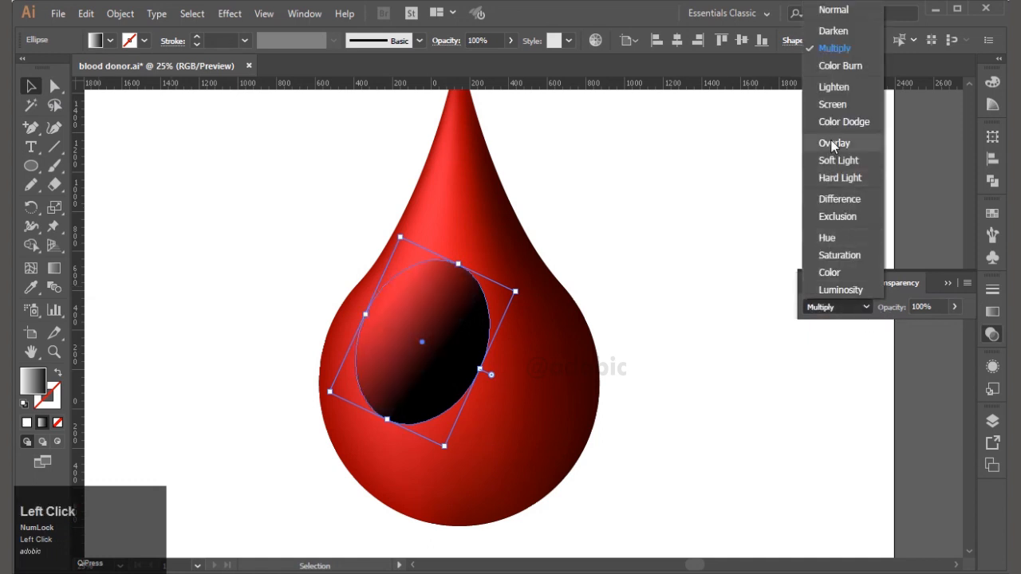
click(832, 105)
click(954, 306)
click(915, 328)
drag(907, 332, 900, 330)
click(702, 387)
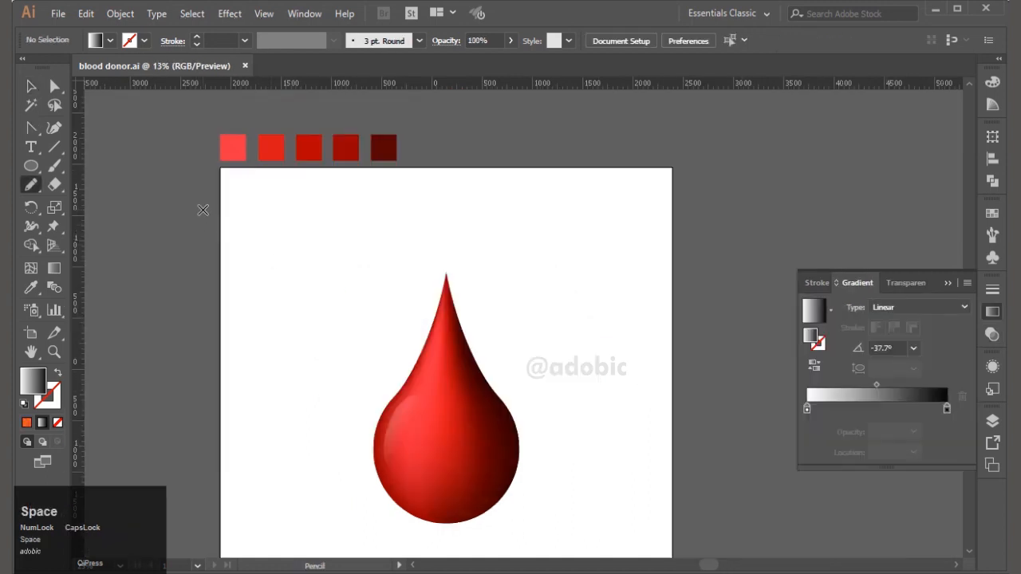
- Draw a closed shape with a wavy lower edge across the artboard's top with the Pencil tool, extending past both sides
mouse_move(203, 211)
mouse_down()
mouse_move(233, 229)
mouse_move(281, 221)
mouse_up()
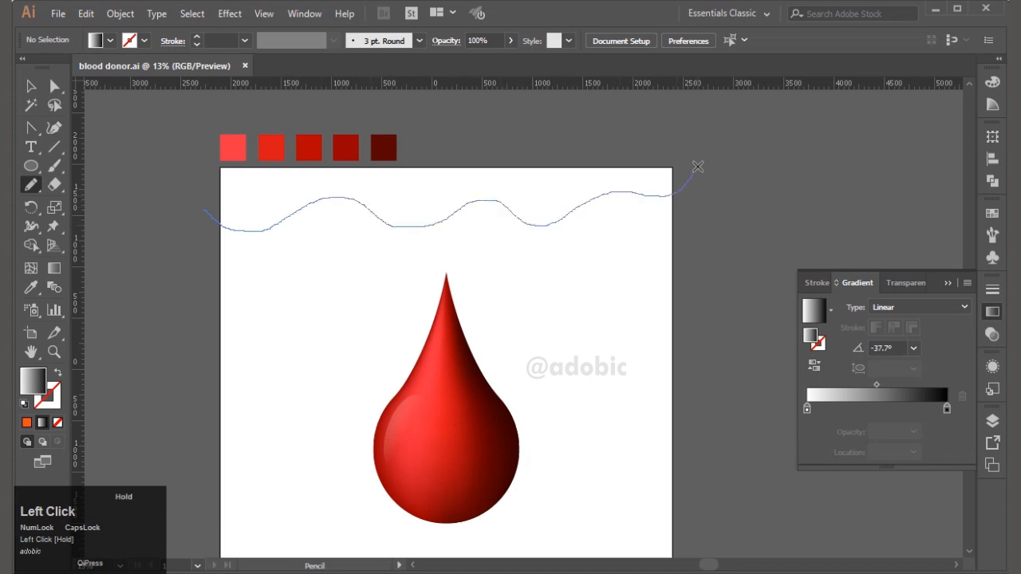
mouse_move(433, 144)
mouse_down()
mouse_move(303, 144)
mouse_move(212, 163)
mouse_move(186, 185)
mouse_move(206, 211)
mouse_up()
key(alt)
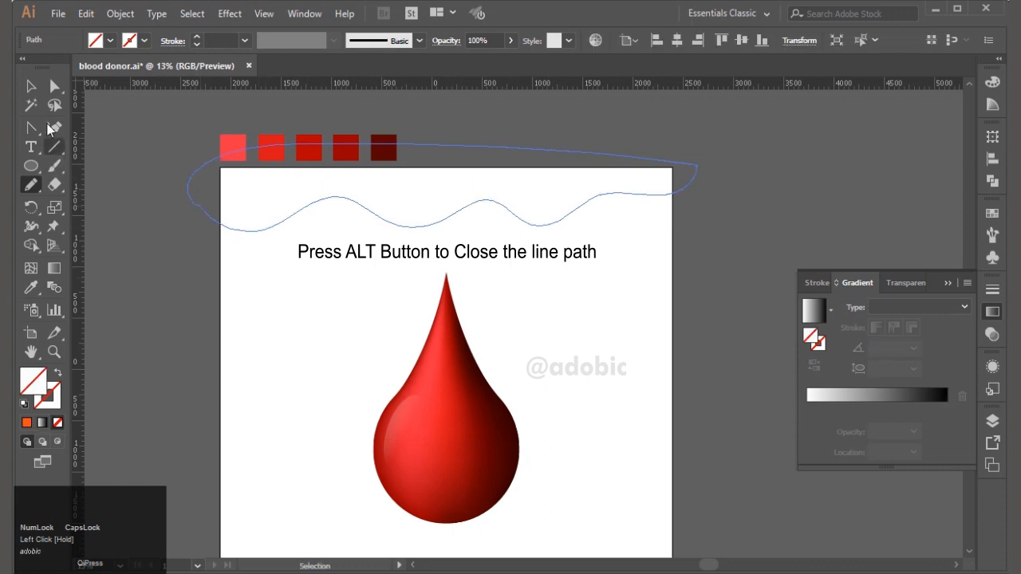
click(30, 86)
click(112, 188)
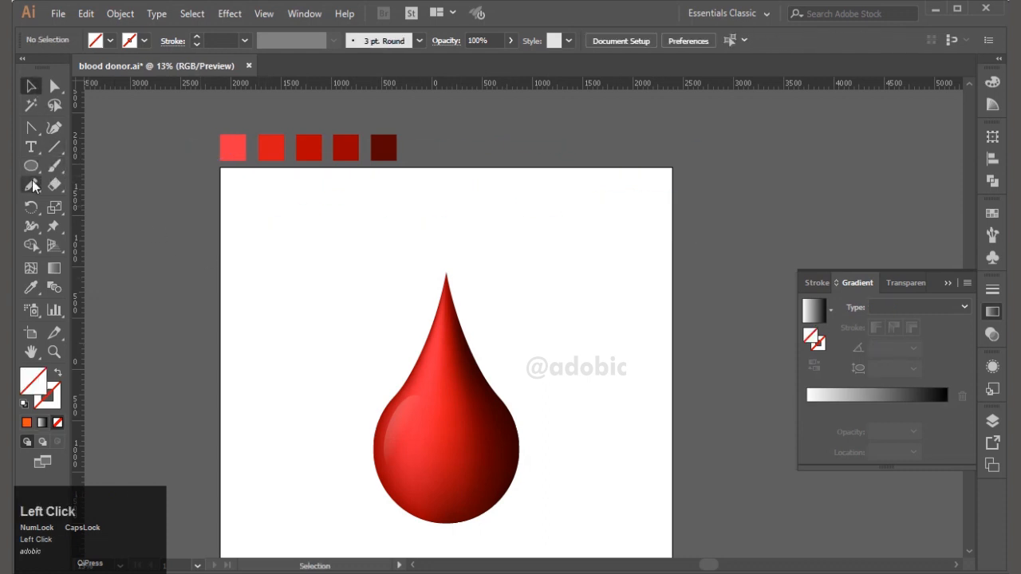
- Give the wavy shape a black 000000 stroke
click(30, 87)
drag(190, 209, 307, 234)
click(59, 399)
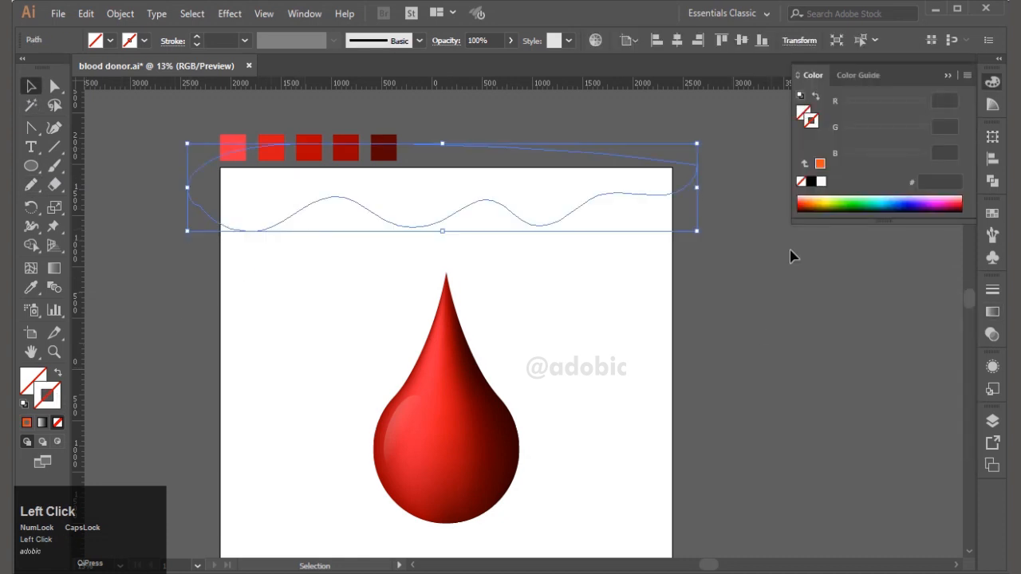
click(812, 182)
click(694, 322)
- Draw a second closed wavy shape with the Pencil tool, its lower edge running just below the first wave
click(35, 187)
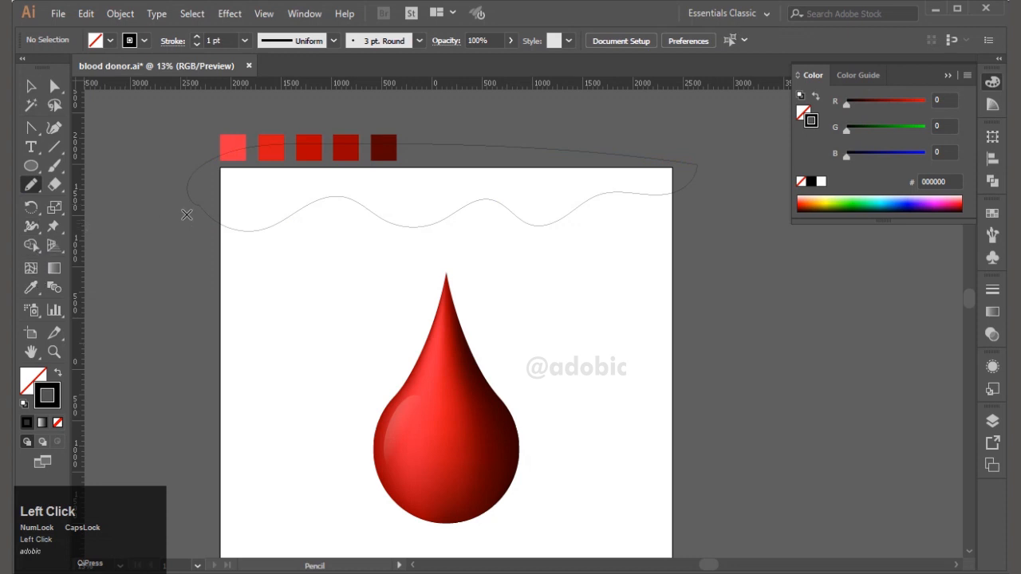
mouse_move(194, 231)
mouse_down()
mouse_move(212, 253)
mouse_move(275, 252)
mouse_up()
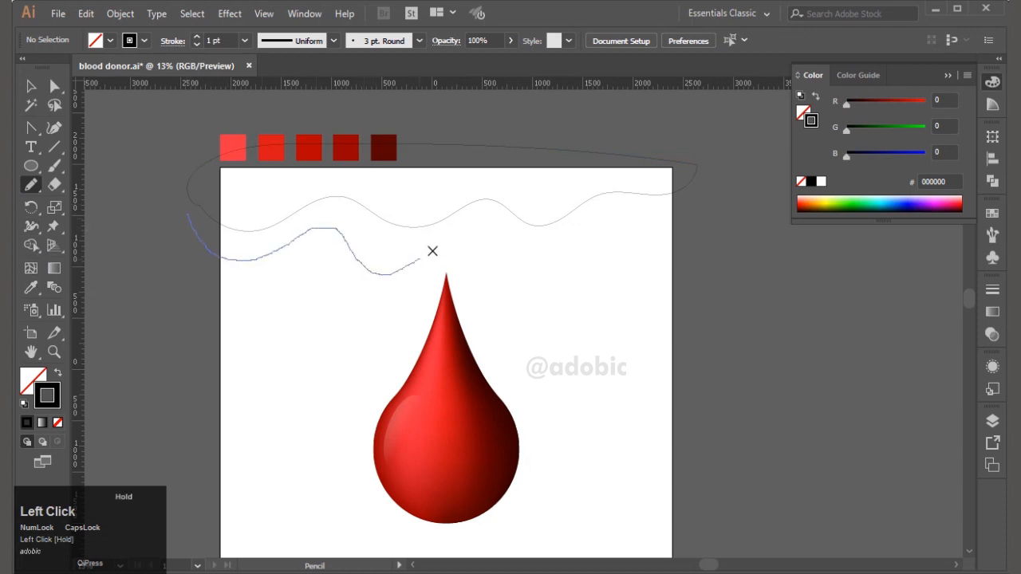
mouse_move(727, 141)
mouse_down()
mouse_move(584, 112)
mouse_move(415, 122)
mouse_up()
mouse_move(197, 171)
mouse_down()
mouse_move(191, 220)
mouse_move(231, 255)
mouse_up()
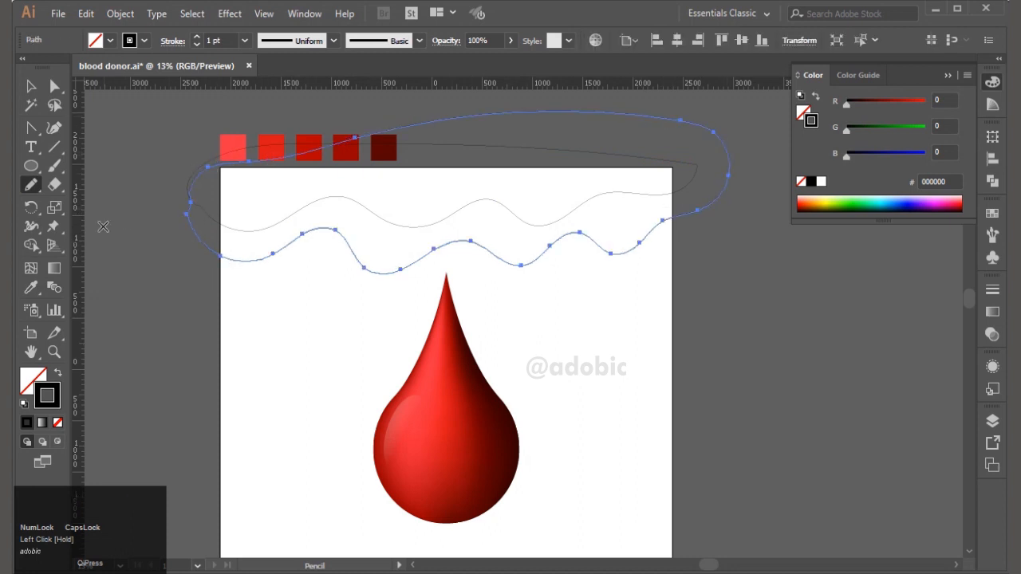
click(31, 86)
click(102, 152)
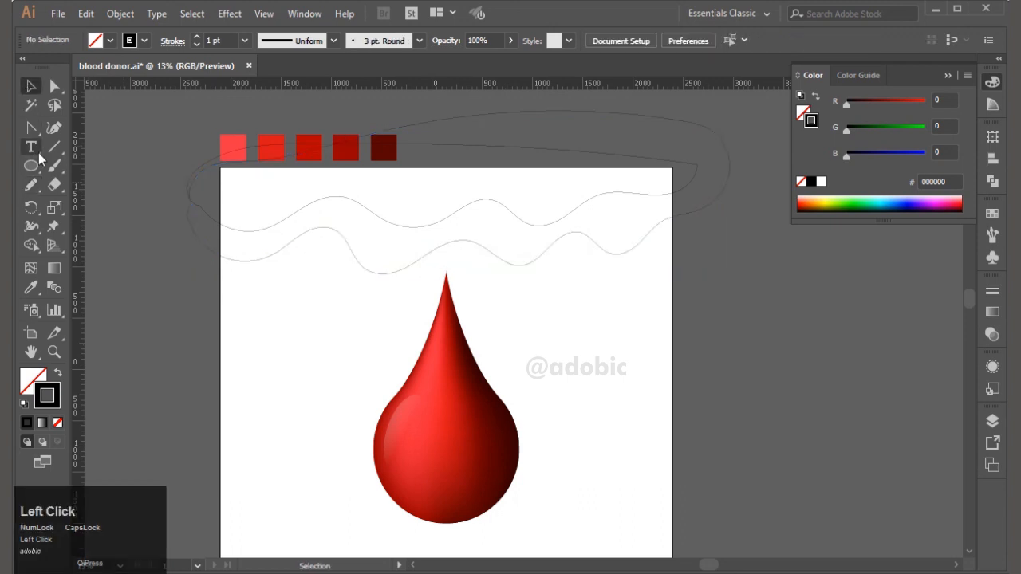
- Draw a third, deeper closed wavy shape with the Pencil tool, its lower edge crossing the artboard at the drop's tip
click(32, 185)
mouse_move(194, 267)
mouse_down()
mouse_move(229, 309)
mouse_move(269, 313)
mouse_move(308, 284)
mouse_up()
key(ctrl+z)
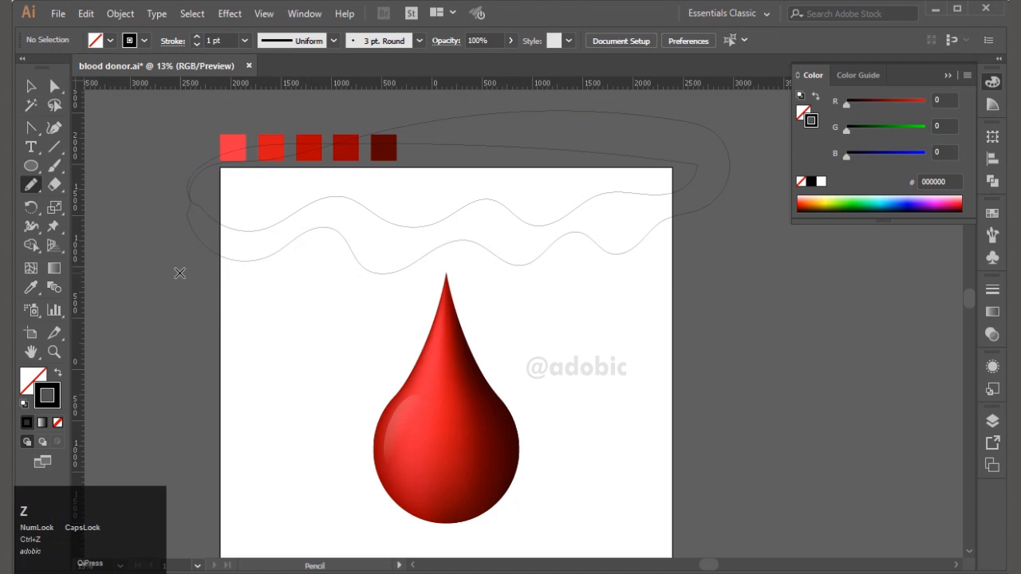
drag(194, 267, 247, 322)
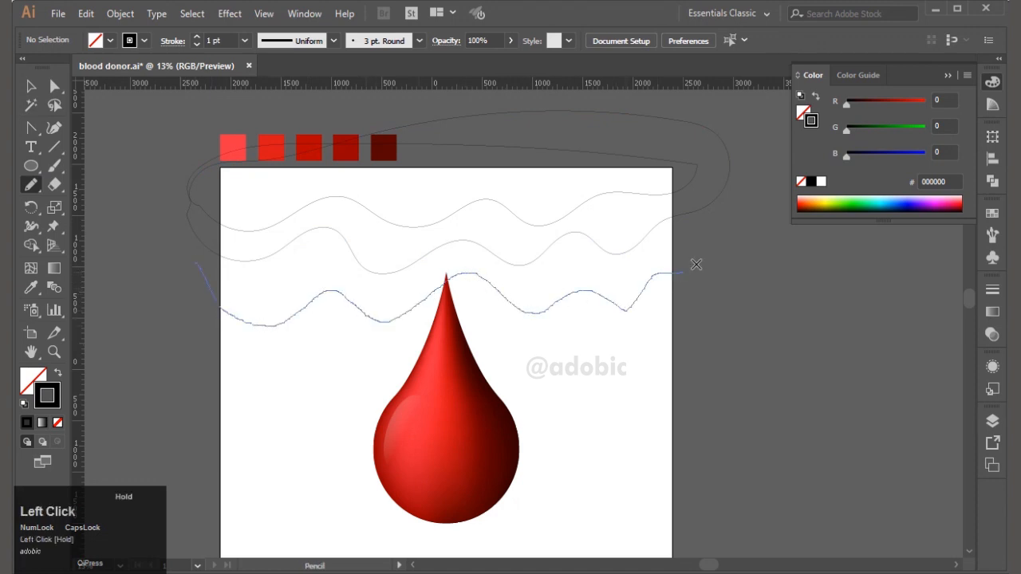
drag(184, 254, 215, 332)
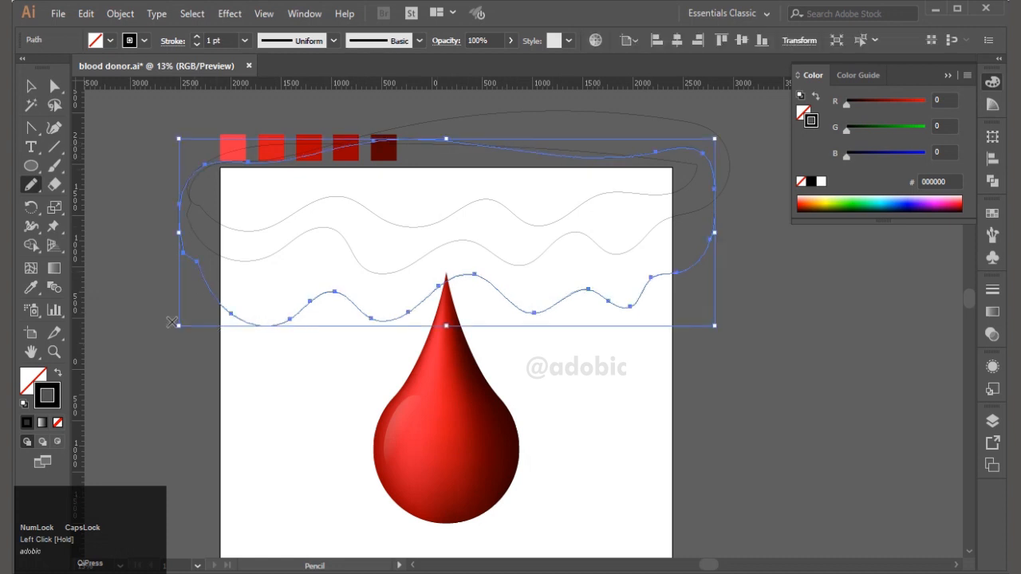
click(31, 86)
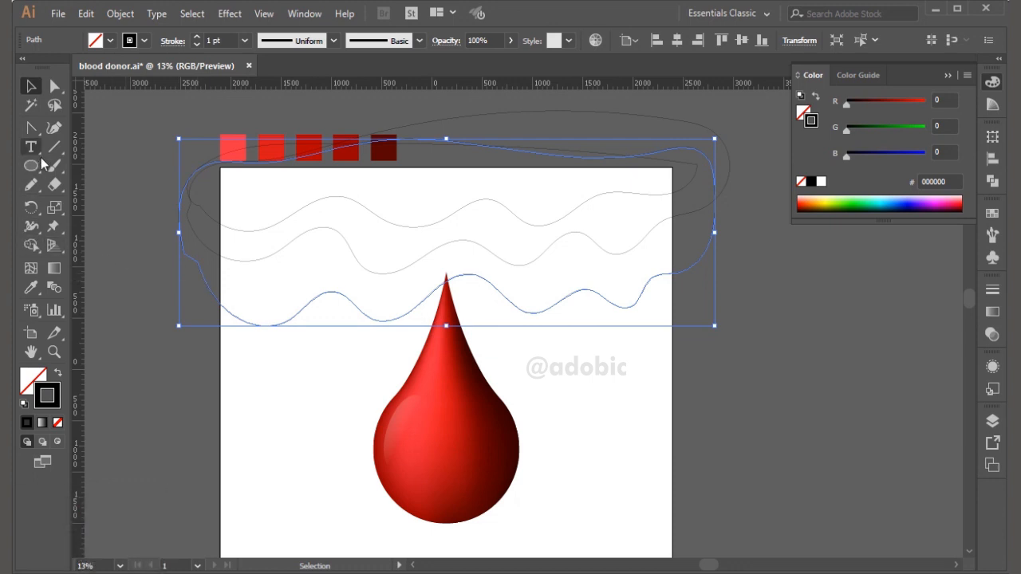
- Draw a closed wavy shape over the artboard's upper-left corner, rising toward the top center, and smooth its first crest by moving an anchor point
click(31, 185)
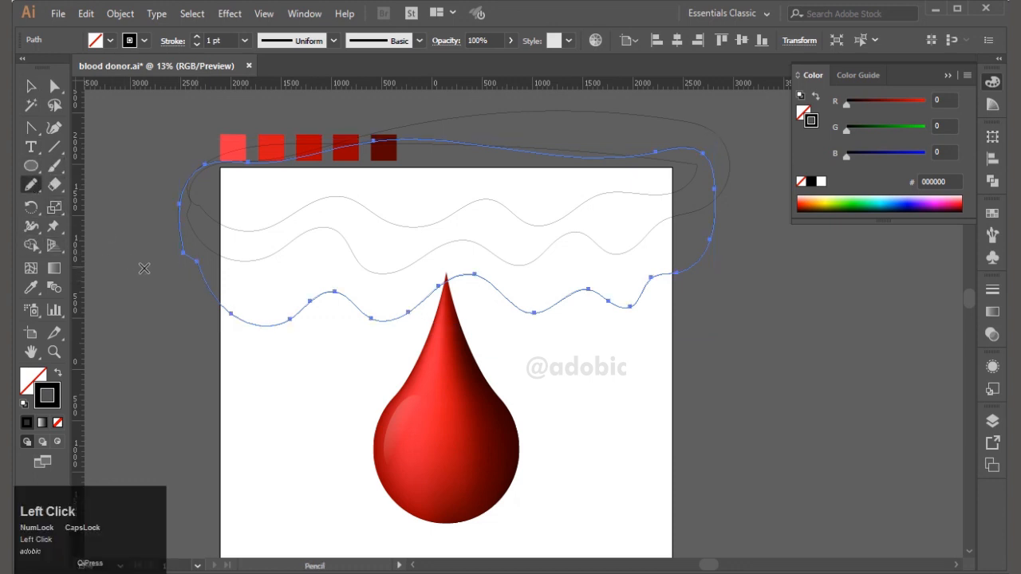
drag(194, 302, 329, 266)
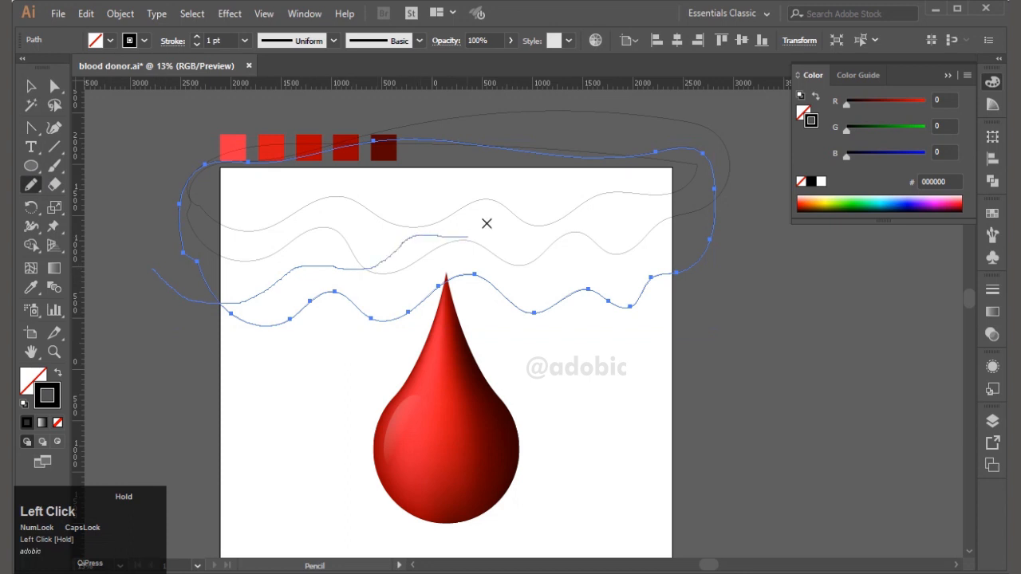
drag(142, 192, 149, 277)
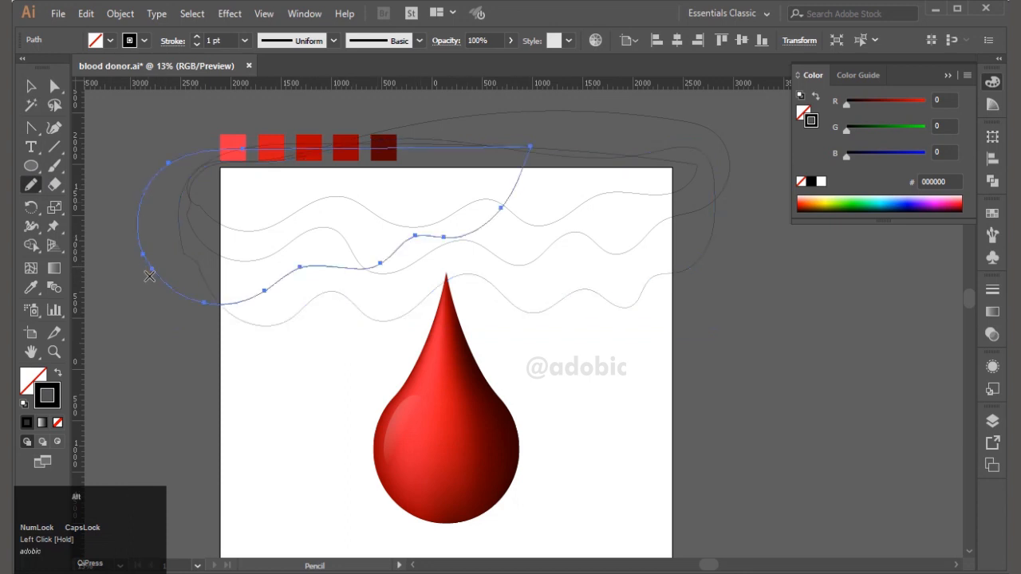
click(54, 86)
drag(300, 272, 312, 269)
click(30, 86)
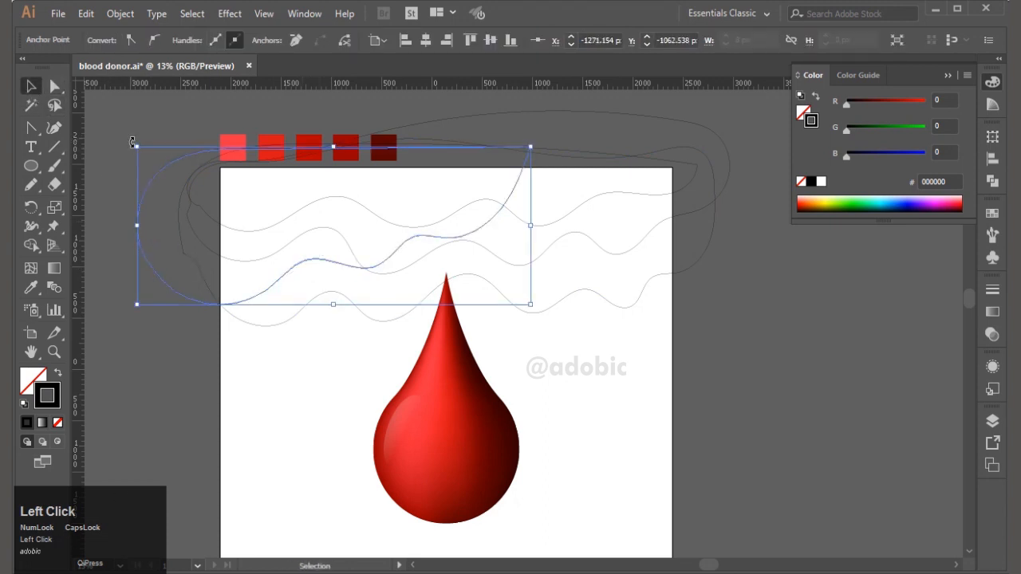
click(103, 120)
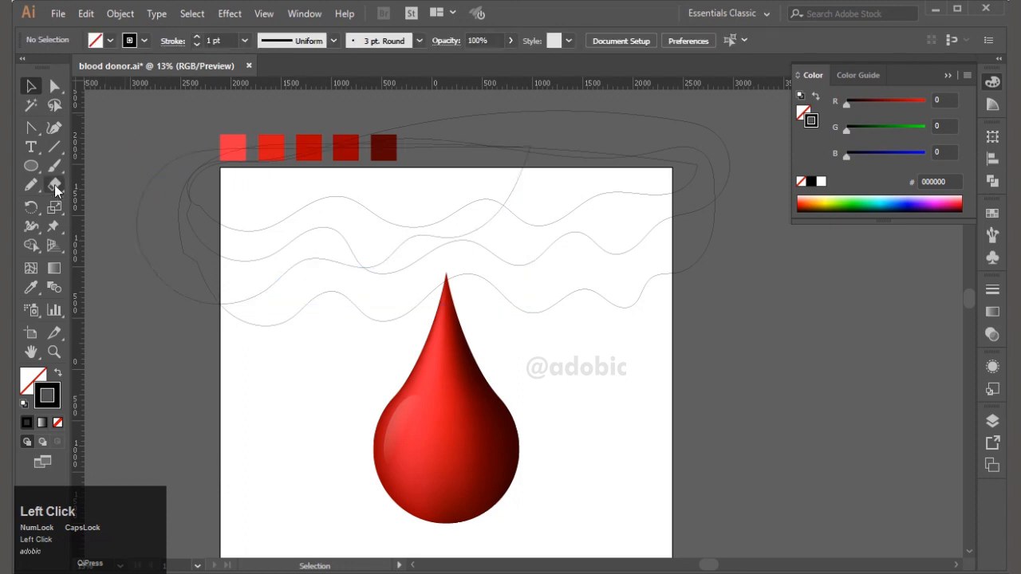
- Draw a closed wavy shape over the artboard's upper-right corner, descending from the top center to the right edge, with the Pencil tool
click(31, 185)
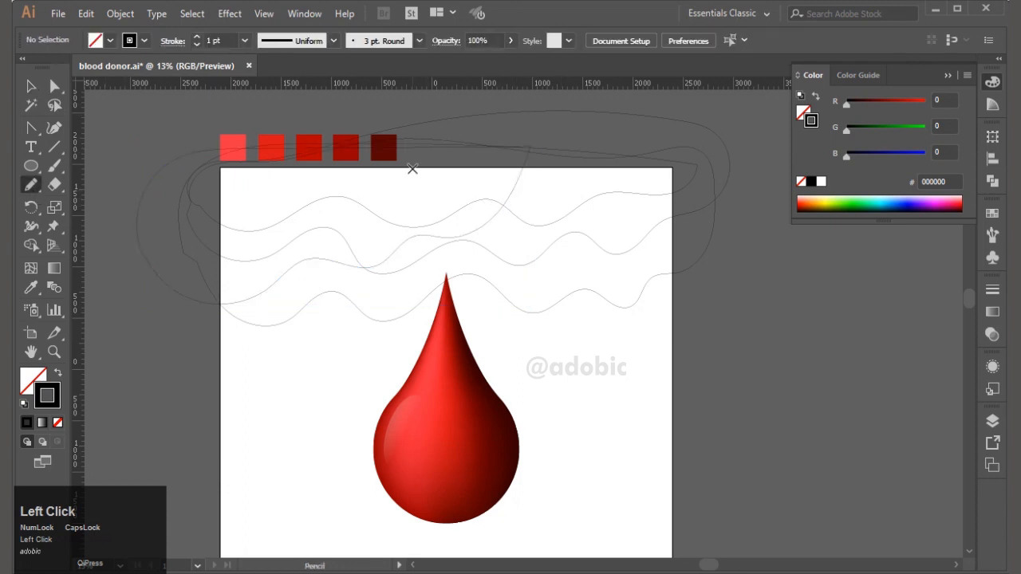
drag(409, 166, 429, 195)
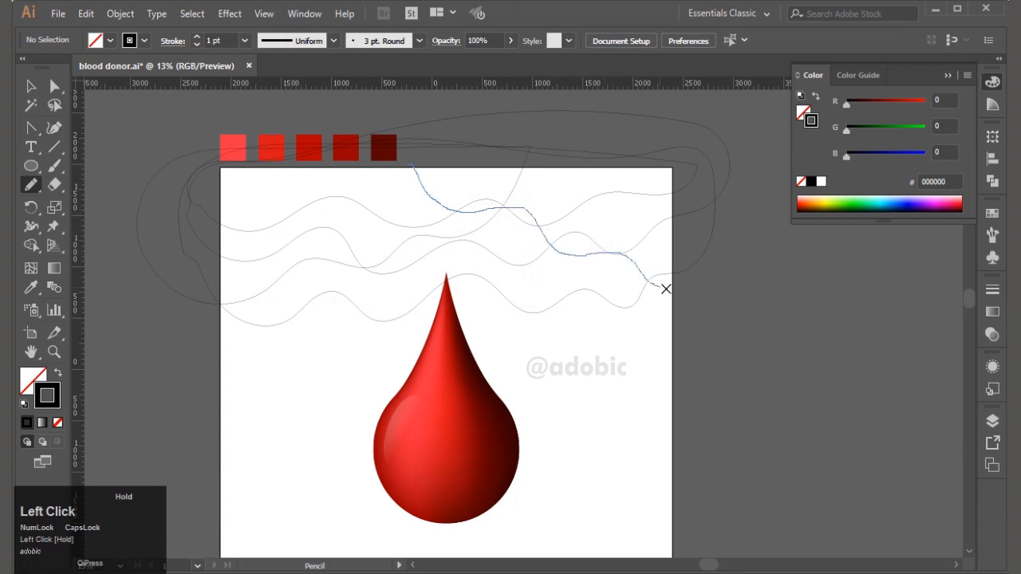
key(alt)
mouse_move(496, 136)
mouse_down()
mouse_move(427, 143)
mouse_move(417, 182)
mouse_up()
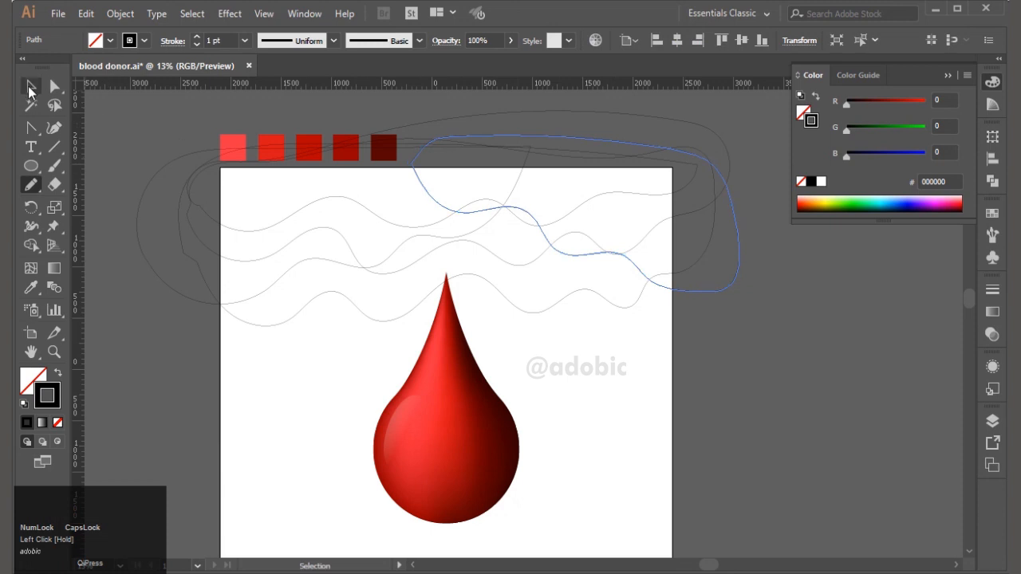
click(29, 91)
click(728, 360)
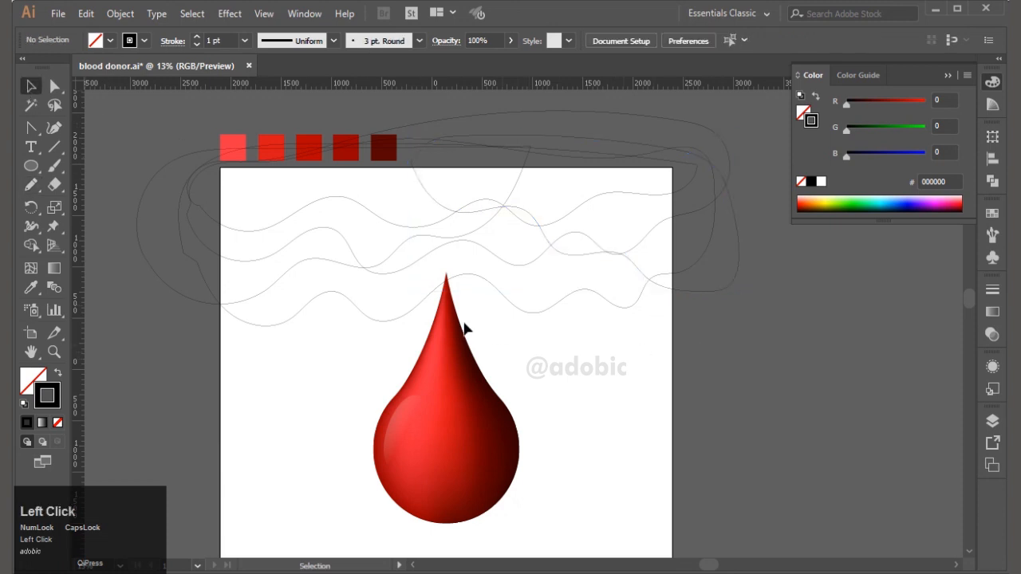
- Fill the deepest wavy shape, whose edge crosses the drop's tip, with the darkest red swatch color and no stroke
click(412, 312)
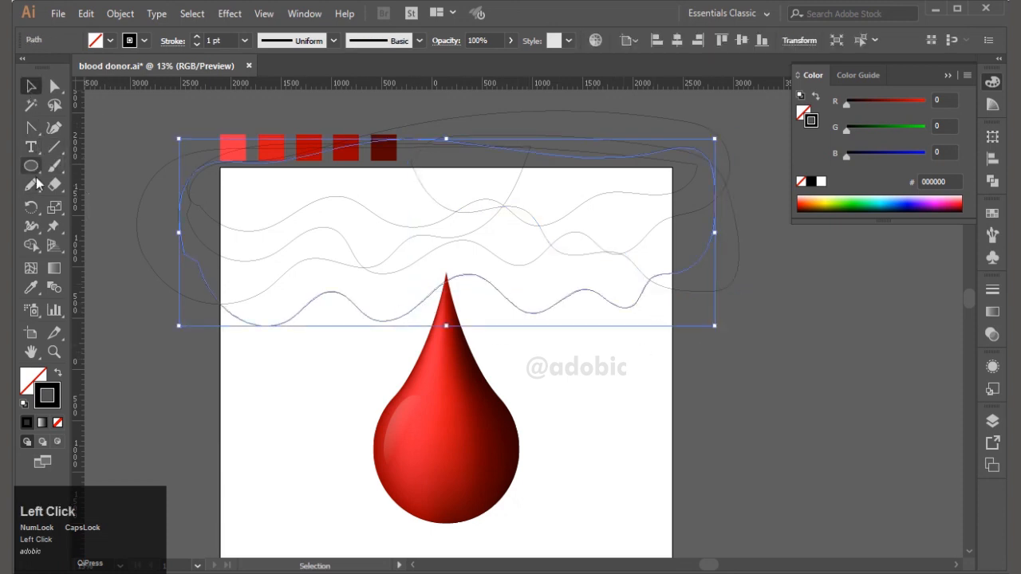
click(32, 289)
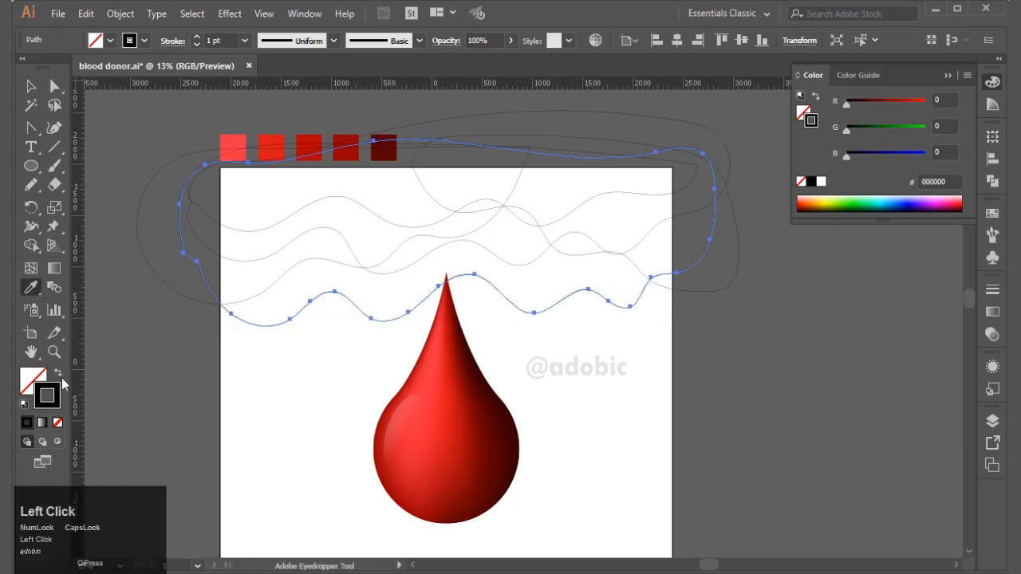
click(58, 375)
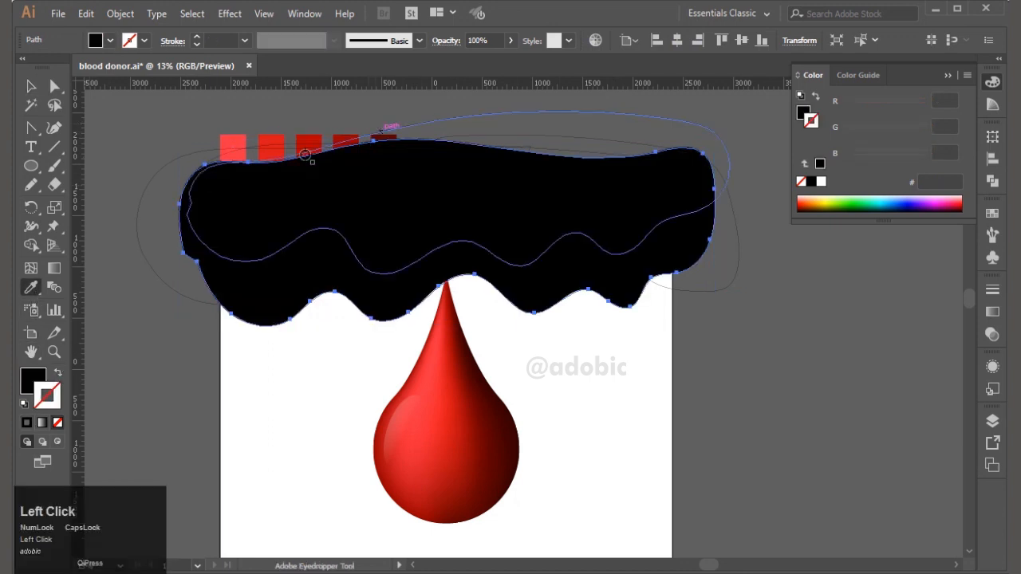
key(Caps_Lock)
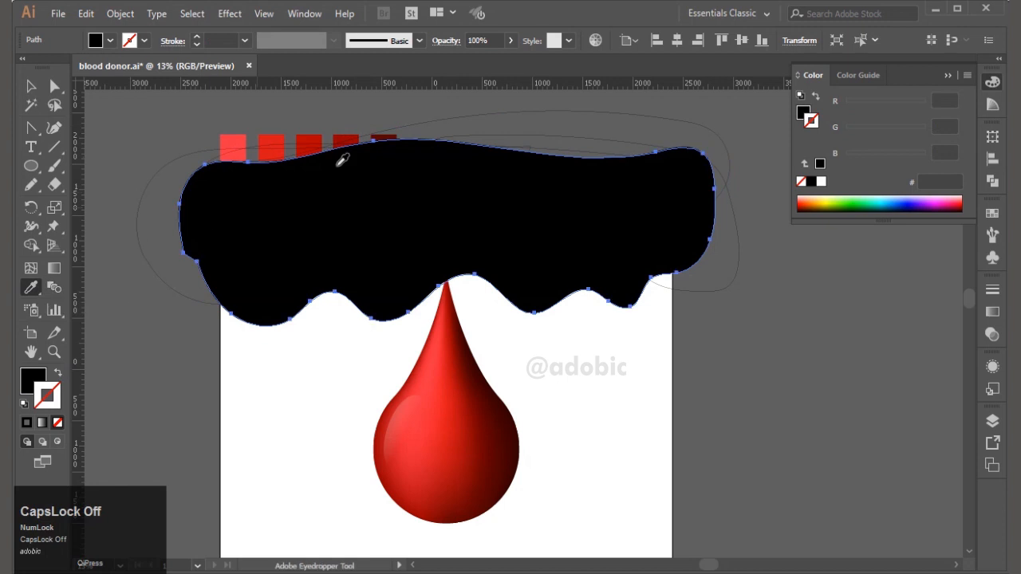
click(383, 136)
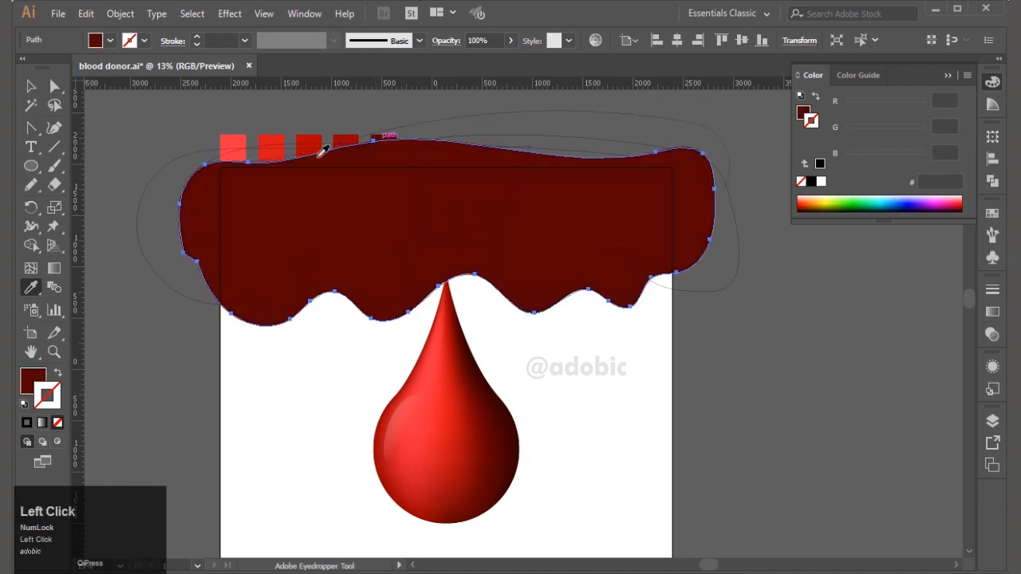
- Move the five red swatches up clear of the wavy shapes, and send the darkest wave to the back
click(30, 86)
click(166, 110)
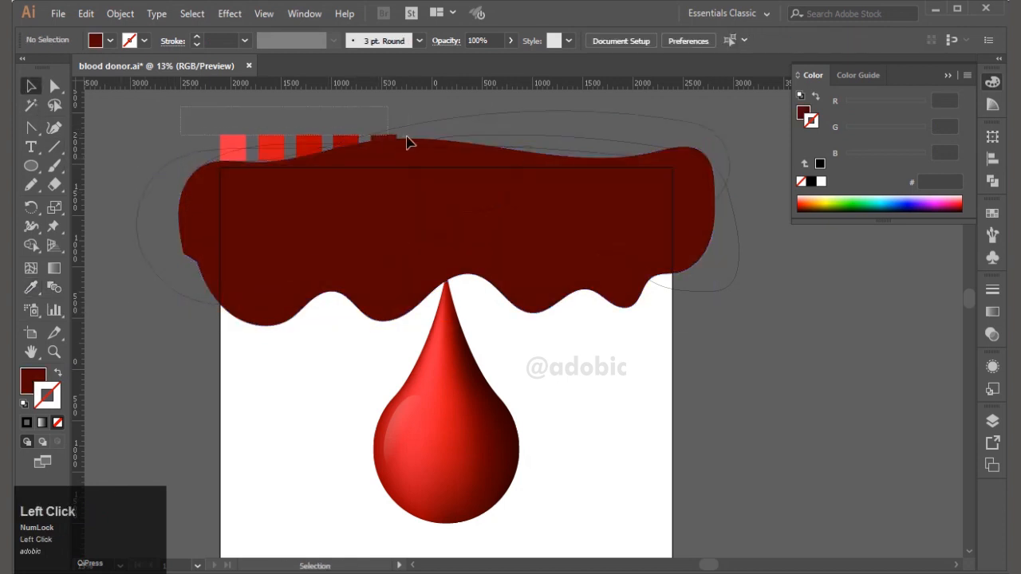
scroll(399, 136, up, 1)
drag(251, 223, 251, 160)
mouse_move(293, 224)
mouse_down()
mouse_move(320, 210)
mouse_move(310, 177)
mouse_up()
click(380, 392)
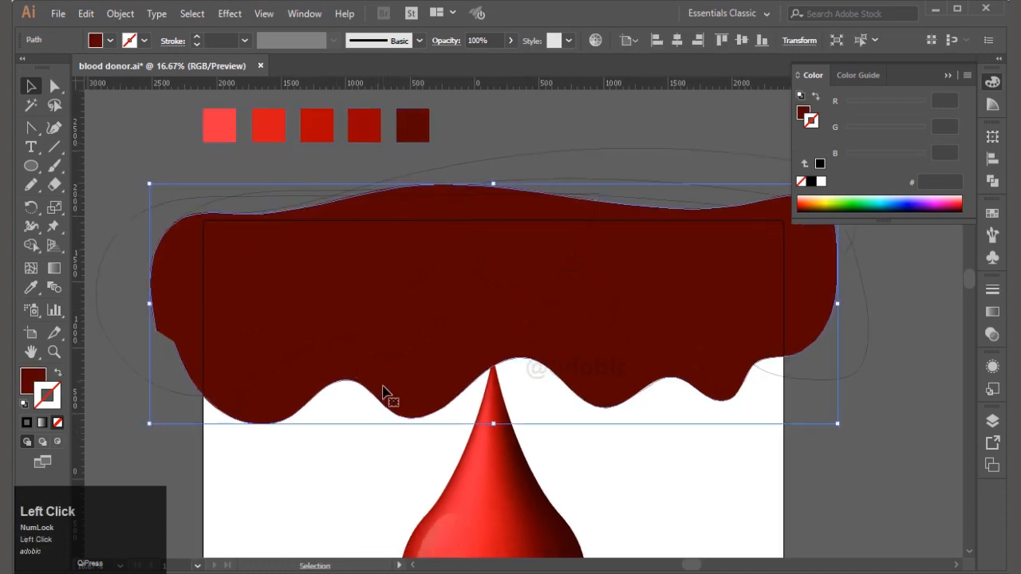
key(ctrl+shift)
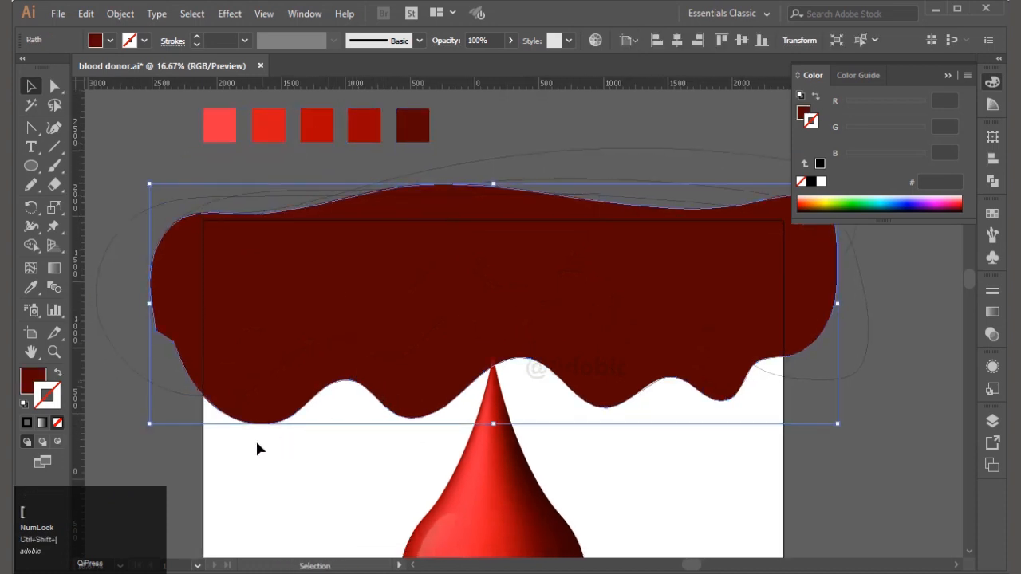
- Select the four remaining unfilled wave outlines together and set their stroke to white (FFFFFF)
click(146, 264)
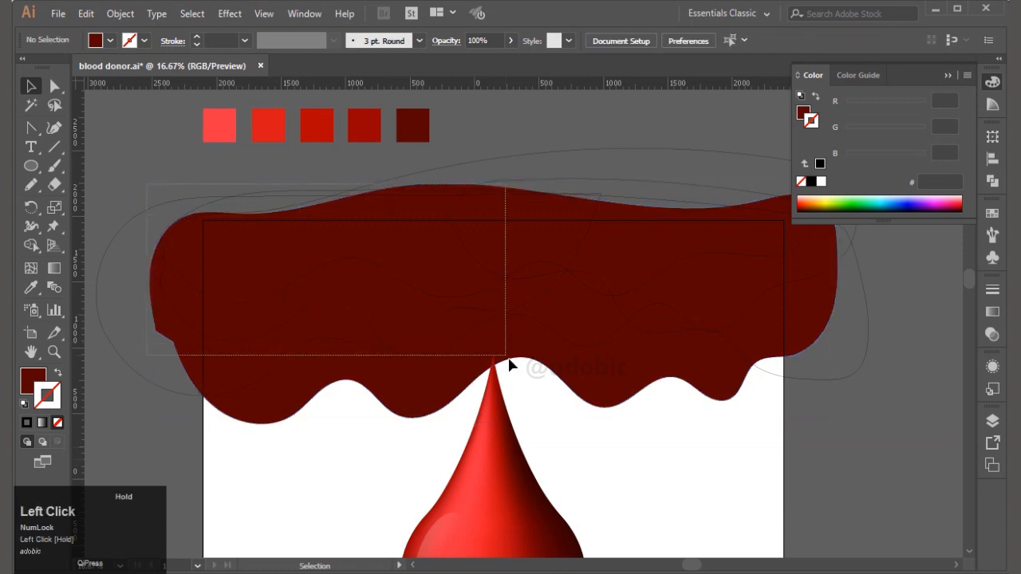
click(447, 395)
shift+click(482, 447)
shift+click(482, 446)
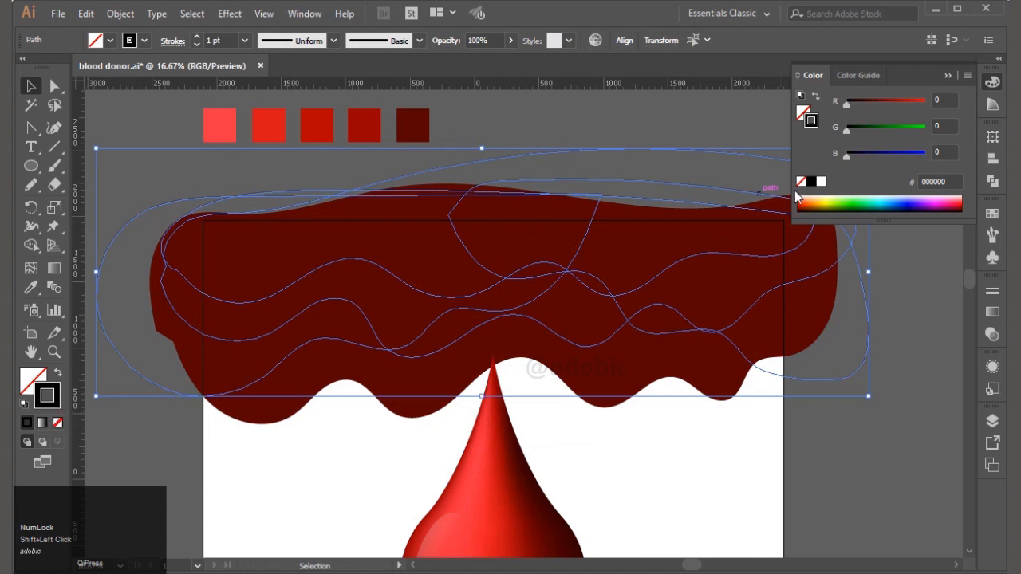
click(823, 182)
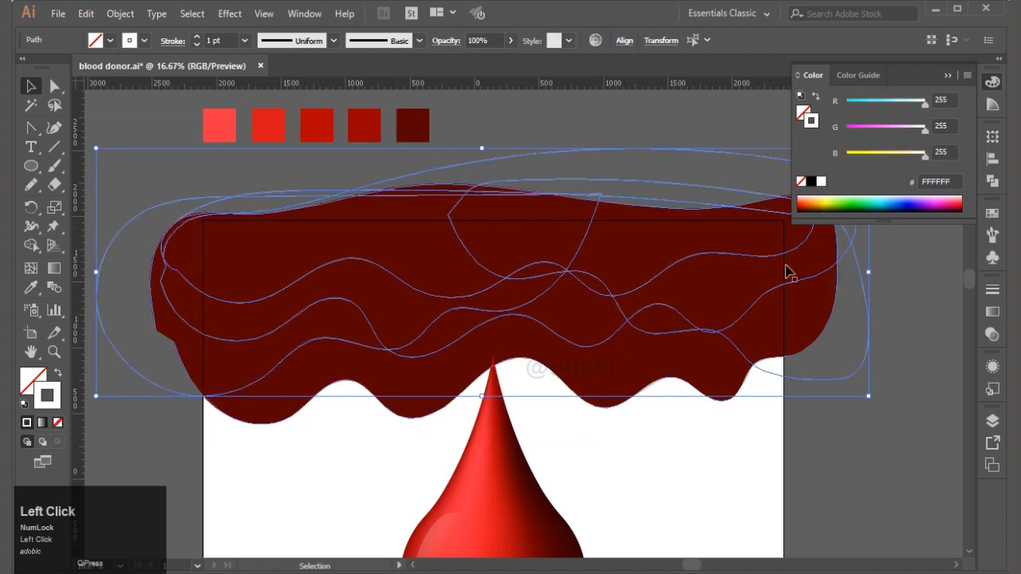
click(883, 419)
scroll(514, 339, up, 1)
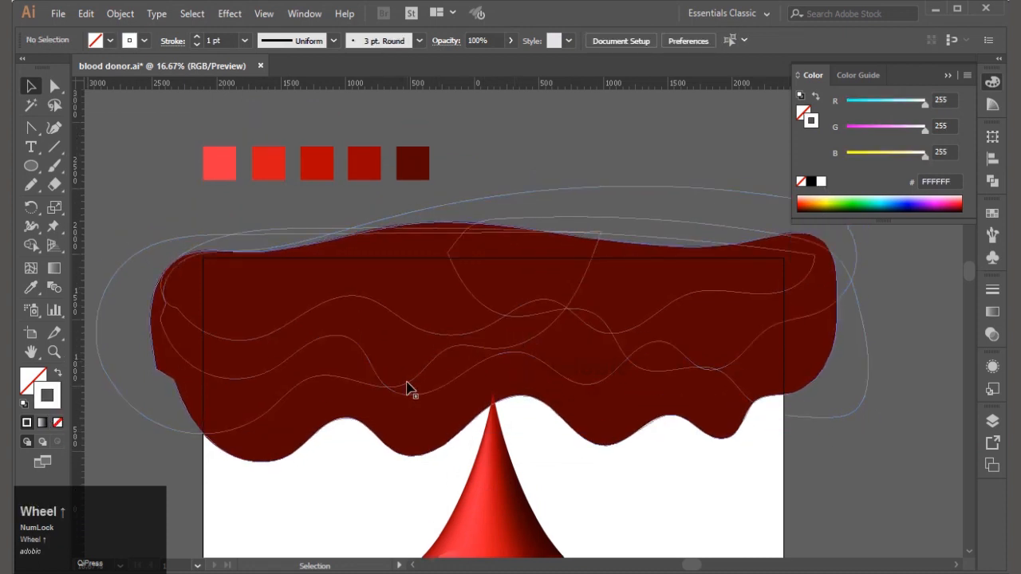
click(378, 389)
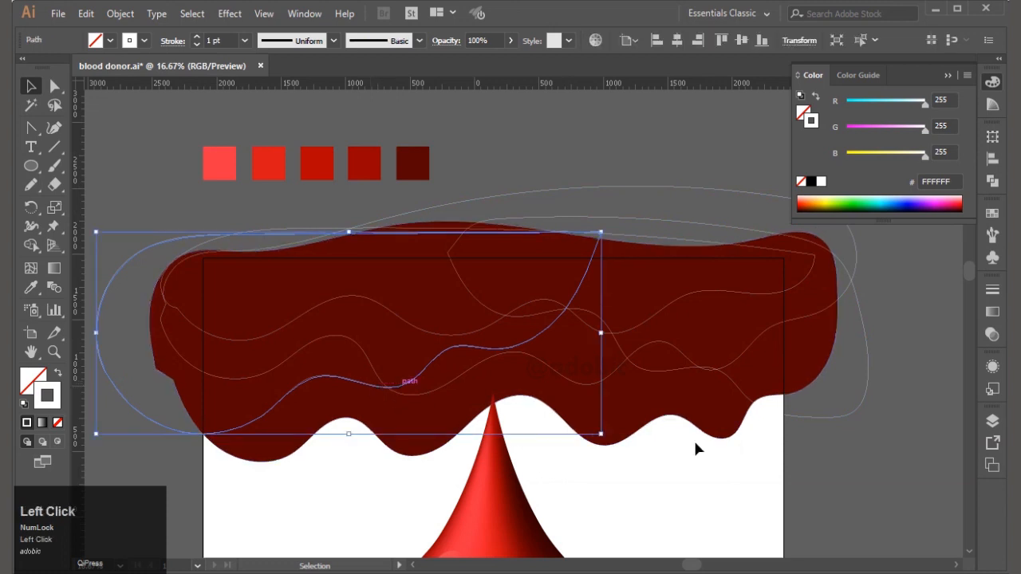
click(881, 450)
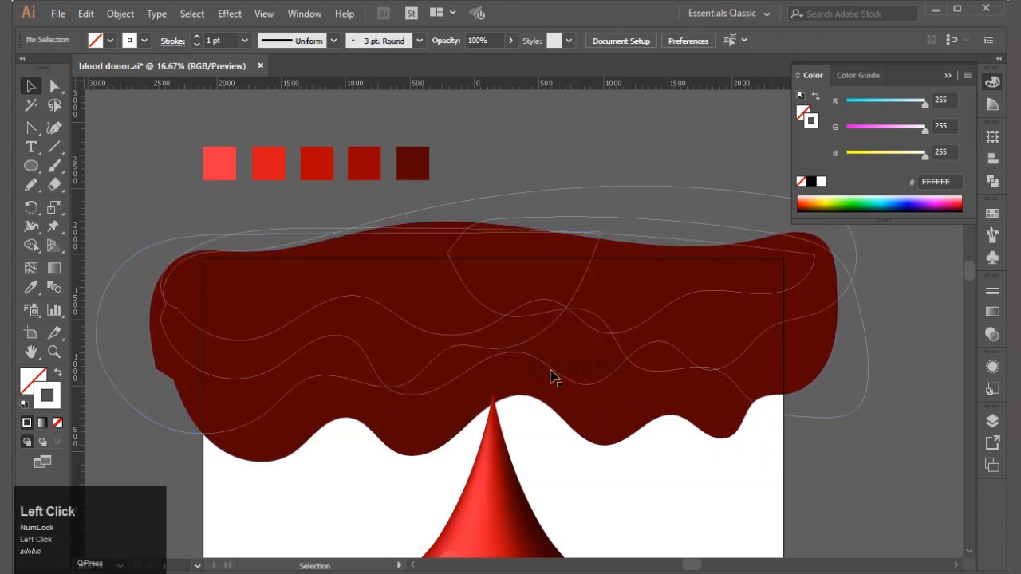
- Fill the uppermost full-width wave with the lightest red swatch color
click(437, 335)
click(31, 286)
click(224, 166)
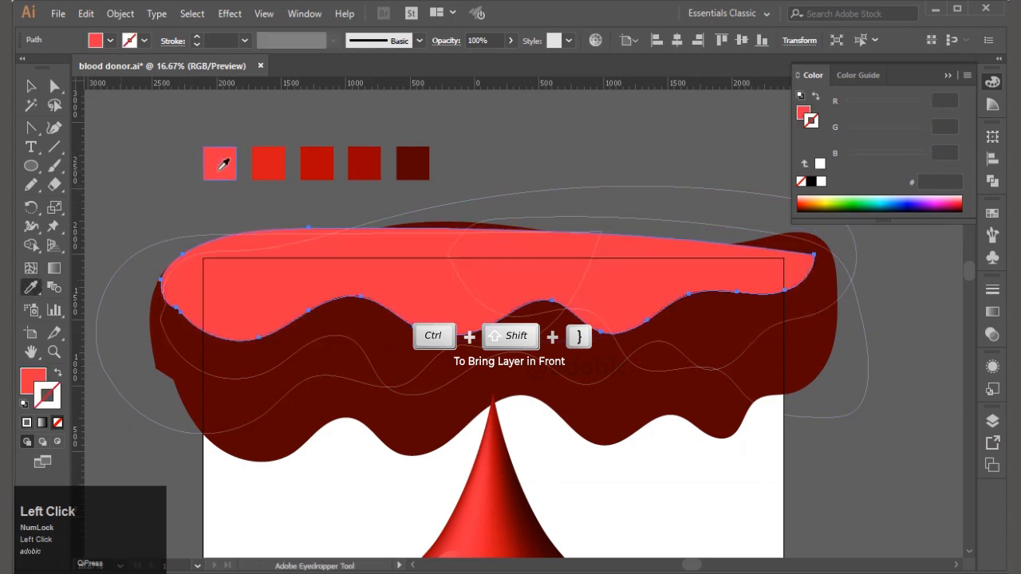
click(30, 86)
click(121, 155)
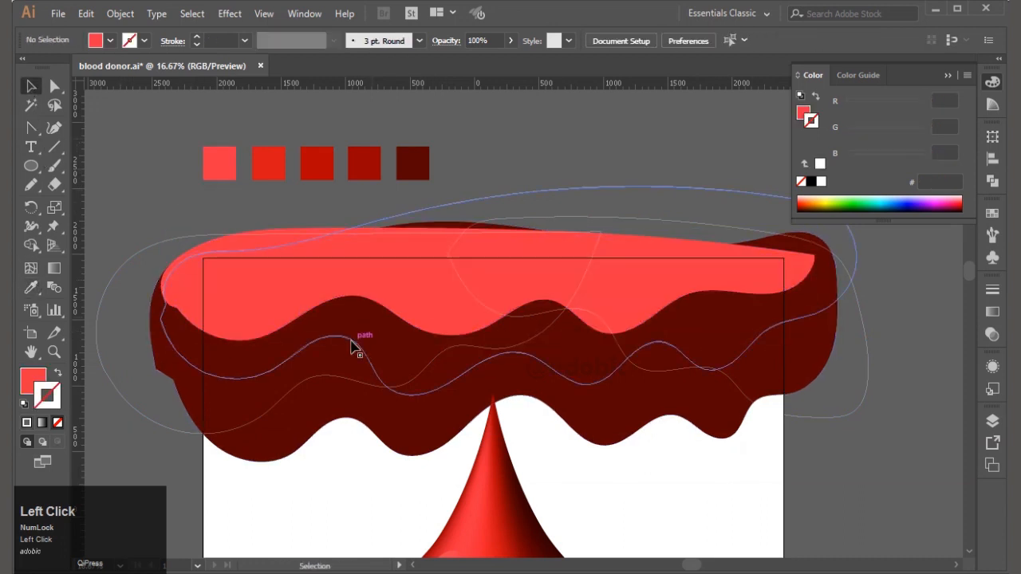
- Fill the middle full-width wave with the fourth swatch's dark red and send it backward behind the lightest wave
click(352, 346)
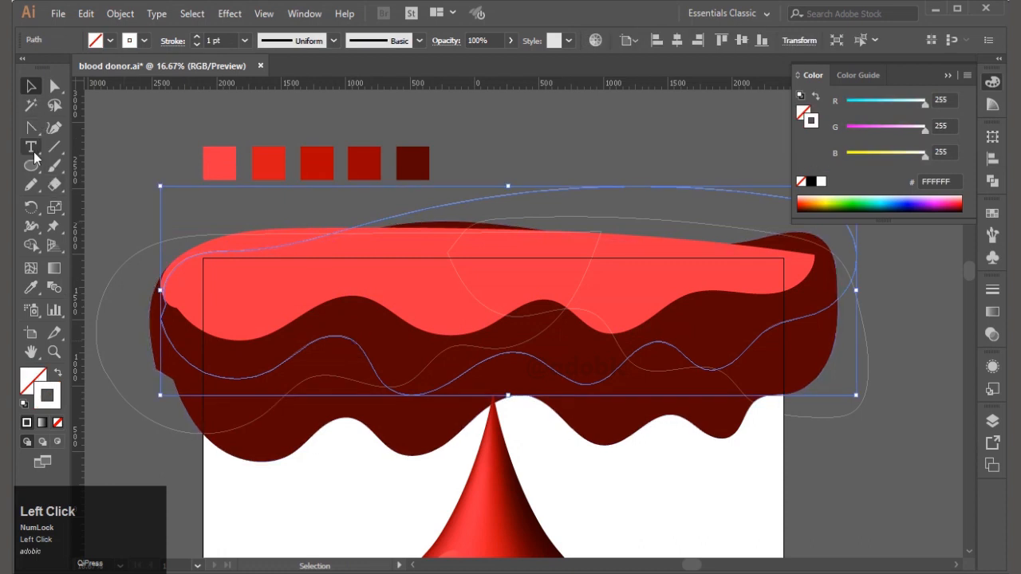
click(30, 286)
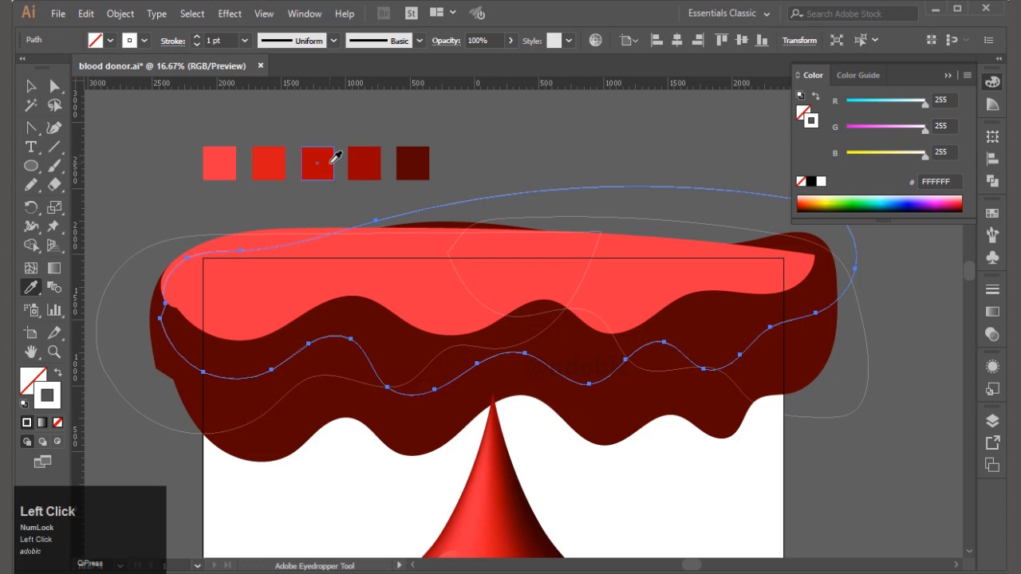
click(365, 158)
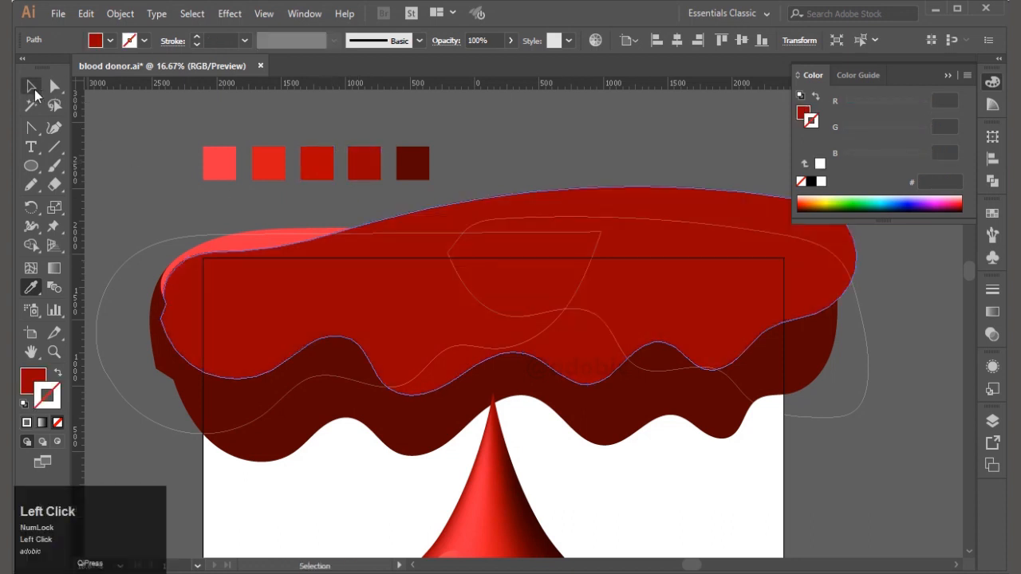
click(30, 86)
key(ctrl+bracketleft)
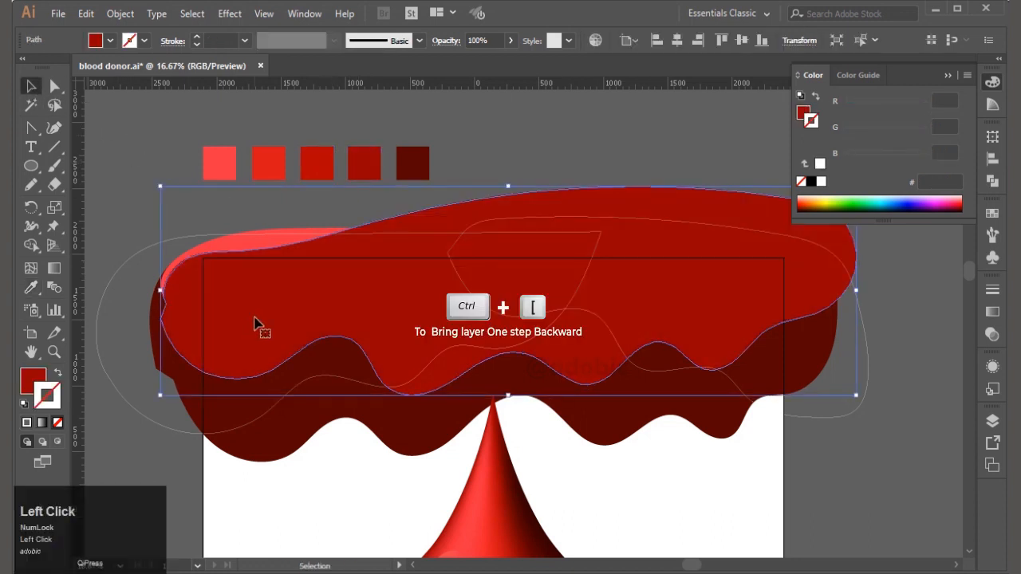
key(ctrl)
key(ctrl+bracketleft)
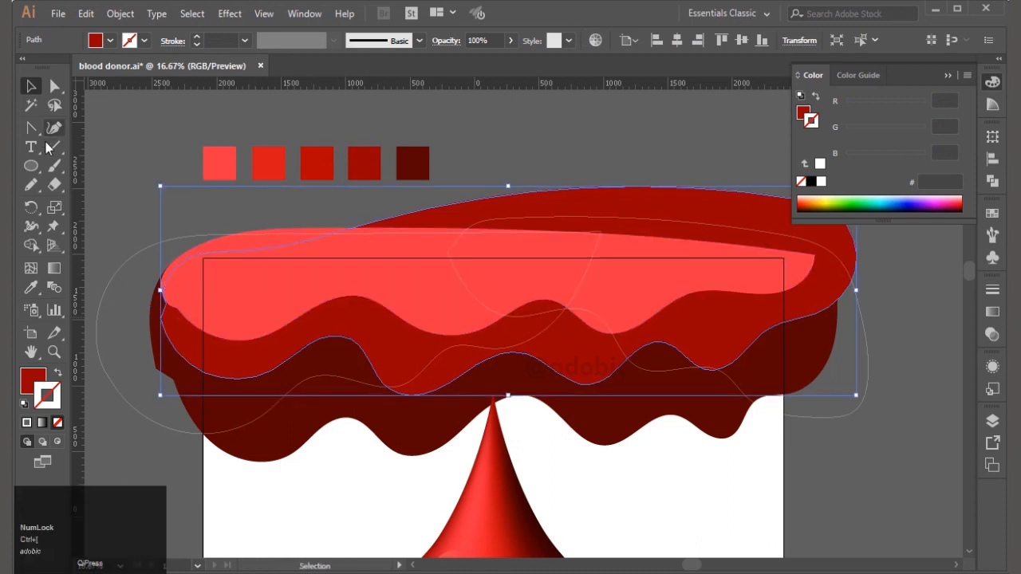
click(100, 119)
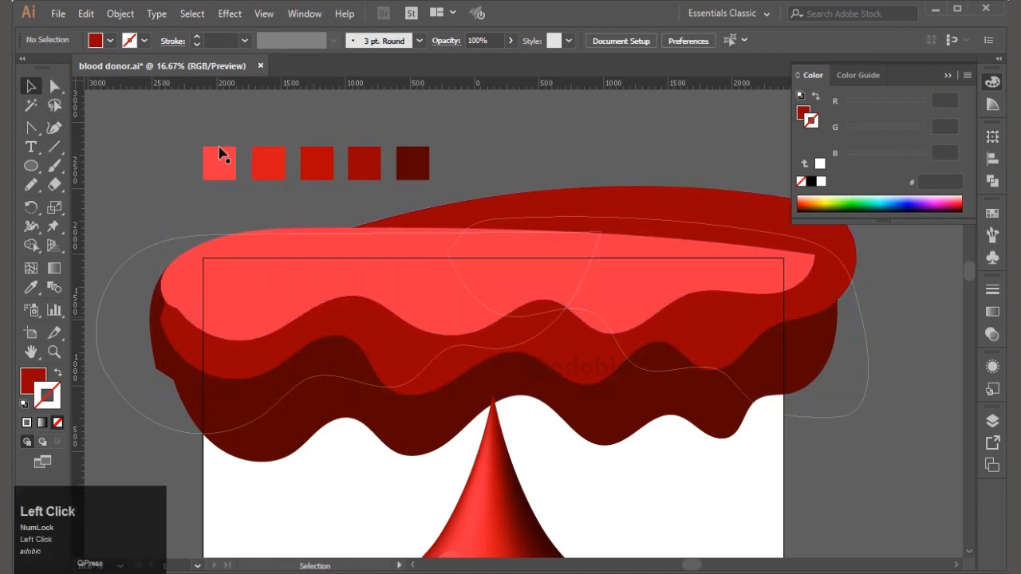
- Fill the wave over the artboard's upper-left corner with the second swatch's bright red and arrange it behind the lightest wave
click(285, 415)
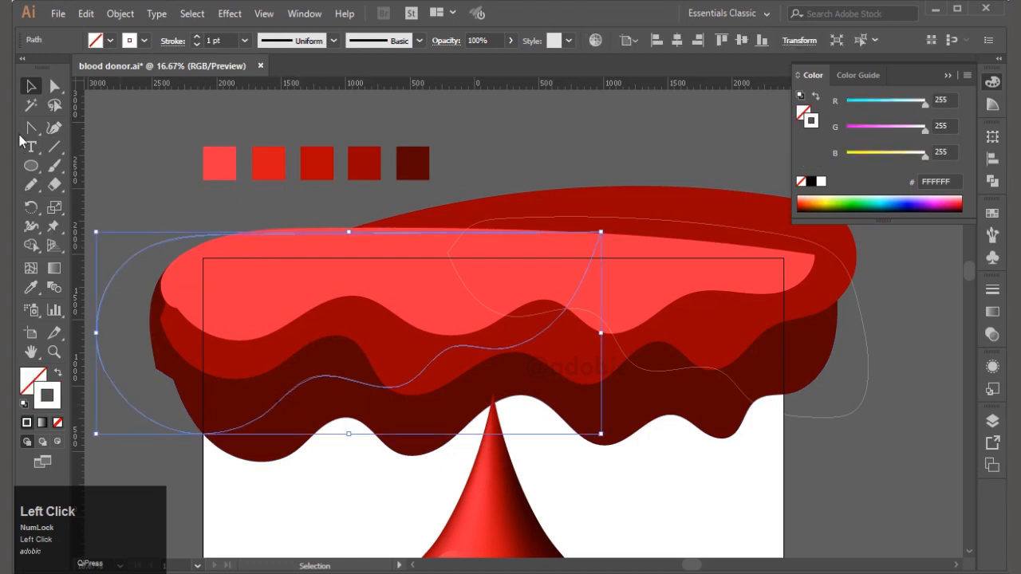
click(31, 287)
click(275, 169)
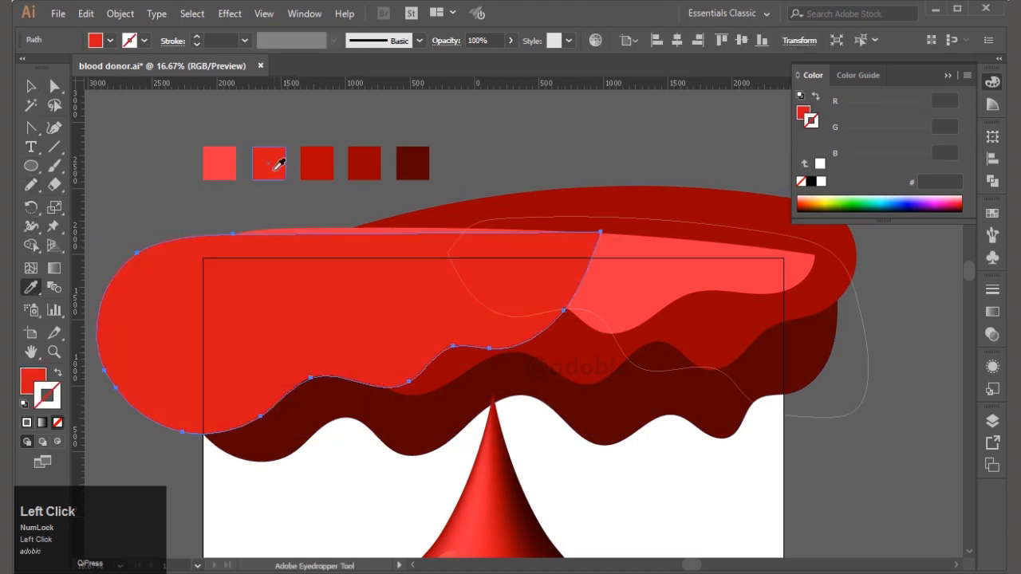
click(31, 86)
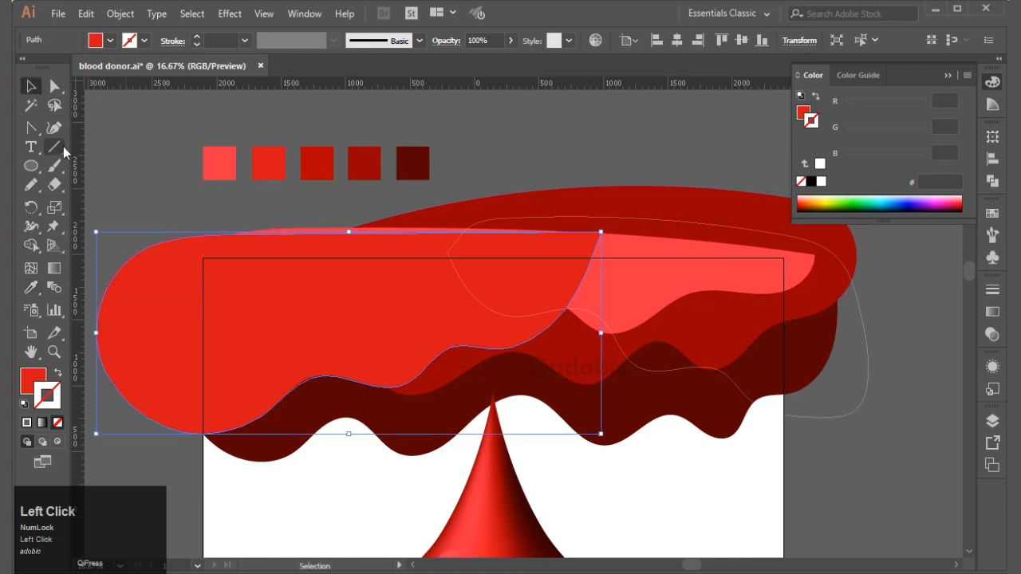
key(ctrl+bracketleft)
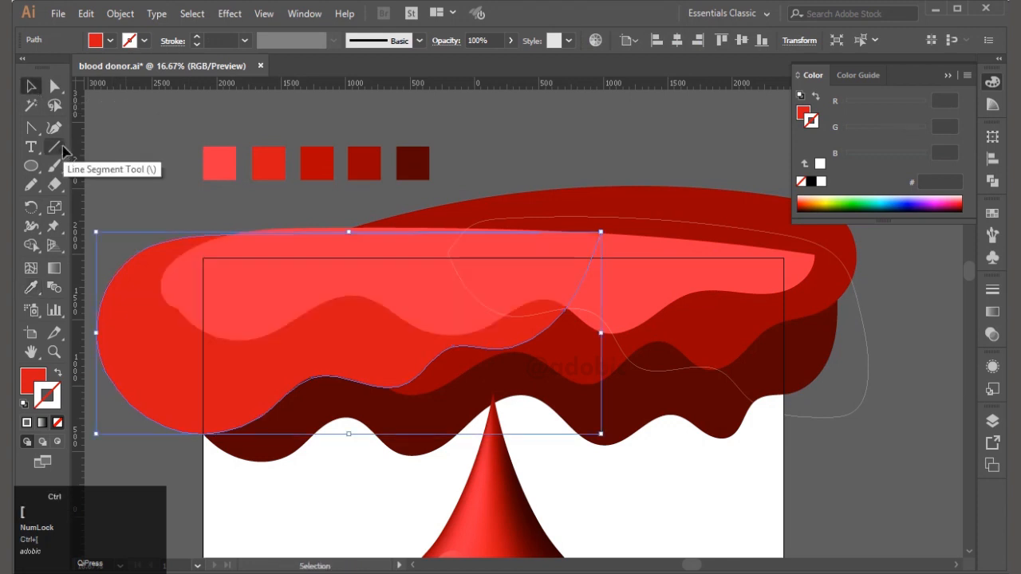
key(ctrl+bracketleft)
key(ctrl+bracketright)
- Fill the wave over the artboard's upper-right corner with the fourth swatch's dark red and arrange it behind the lightest wave
click(638, 369)
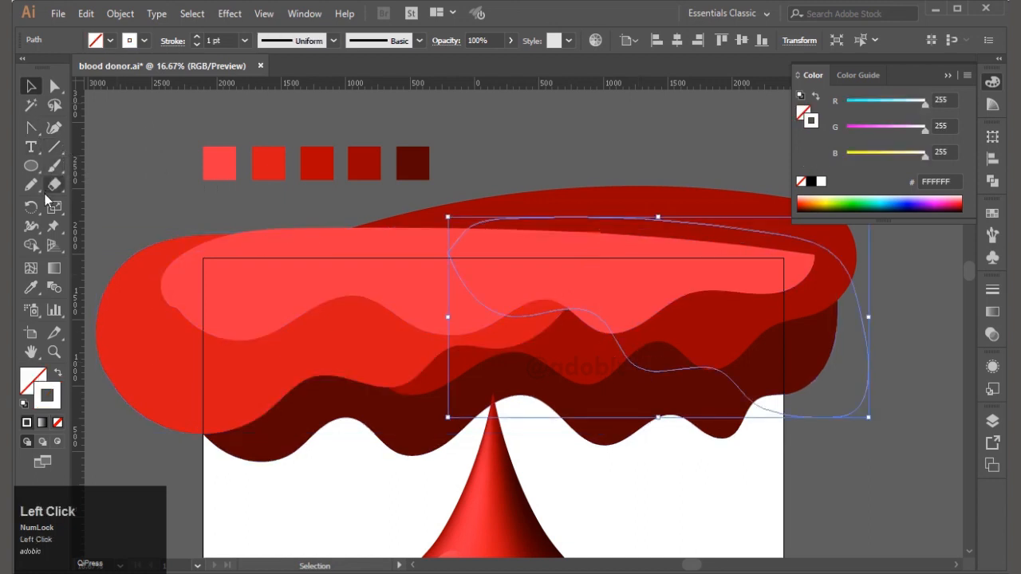
click(31, 288)
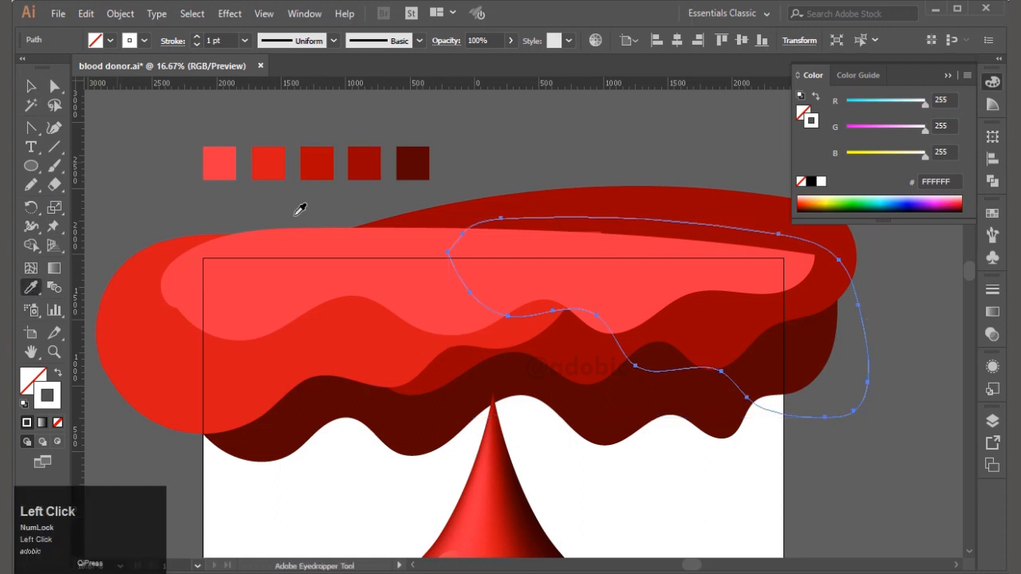
click(364, 164)
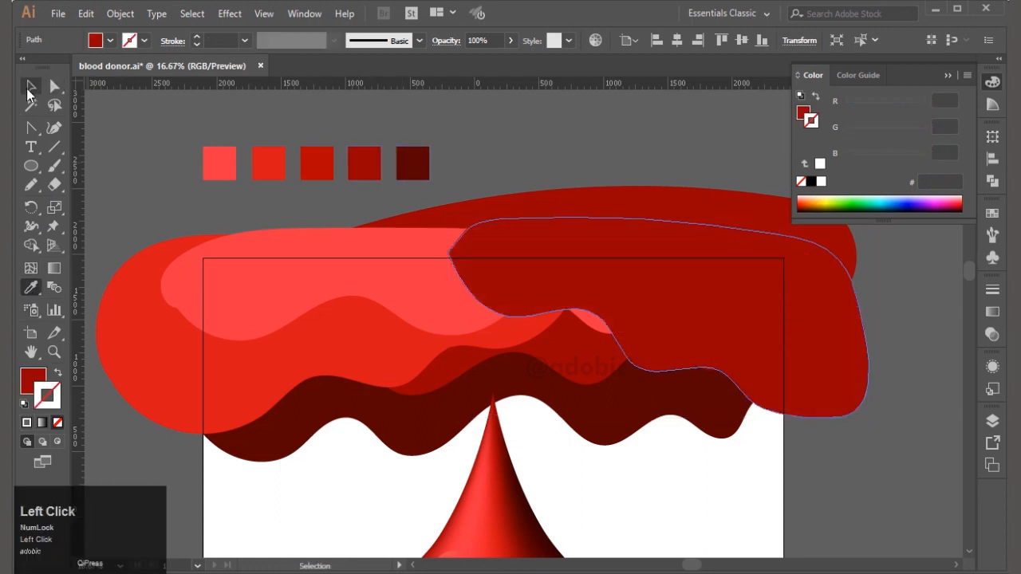
key(ctrl)
key(ctrl+bracketleft)
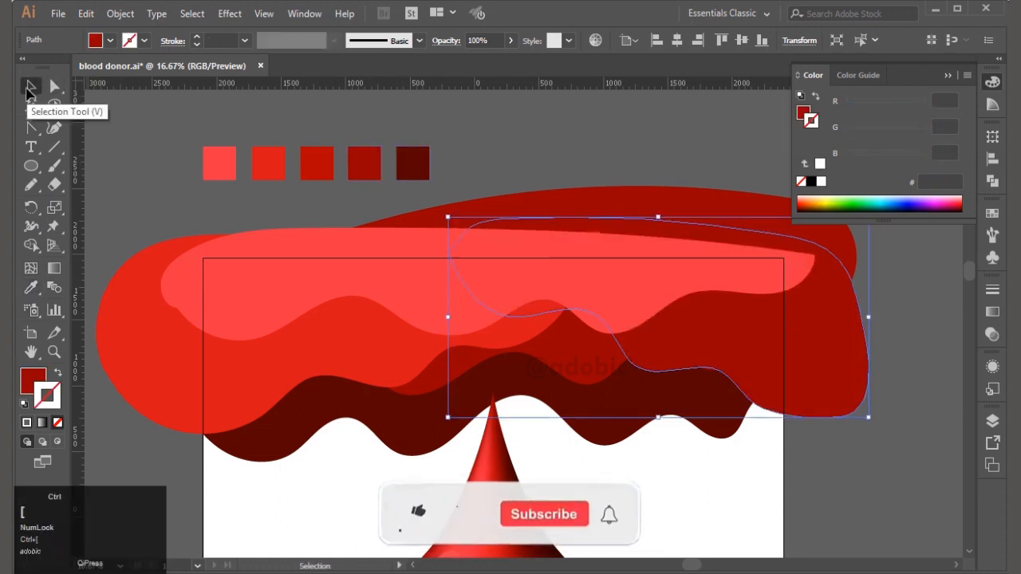
key(ctrl+bracketleft)
key(ctrl+bracketright)
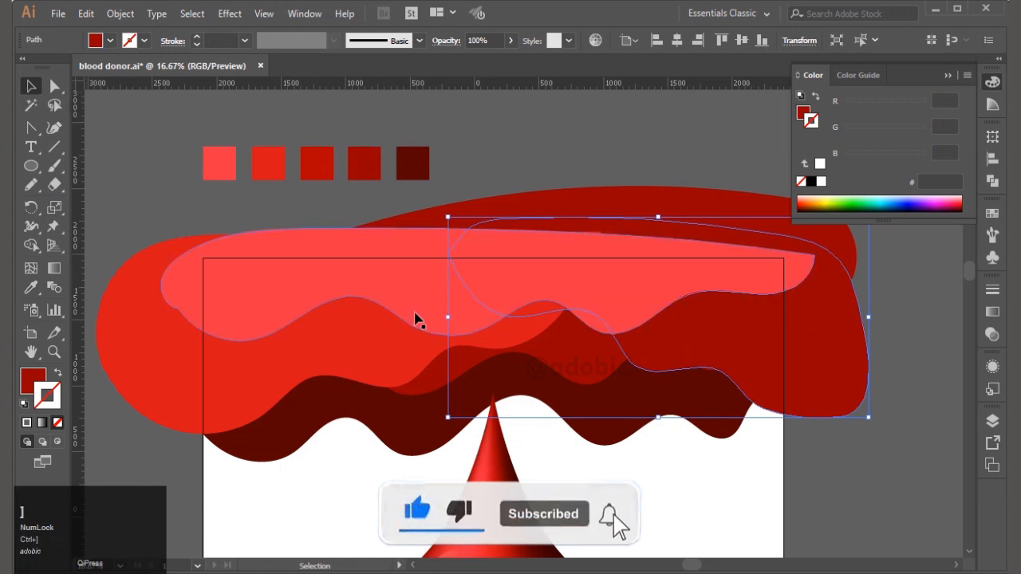
- Recolor the middle full-width wave with the third swatch's medium red
click(415, 319)
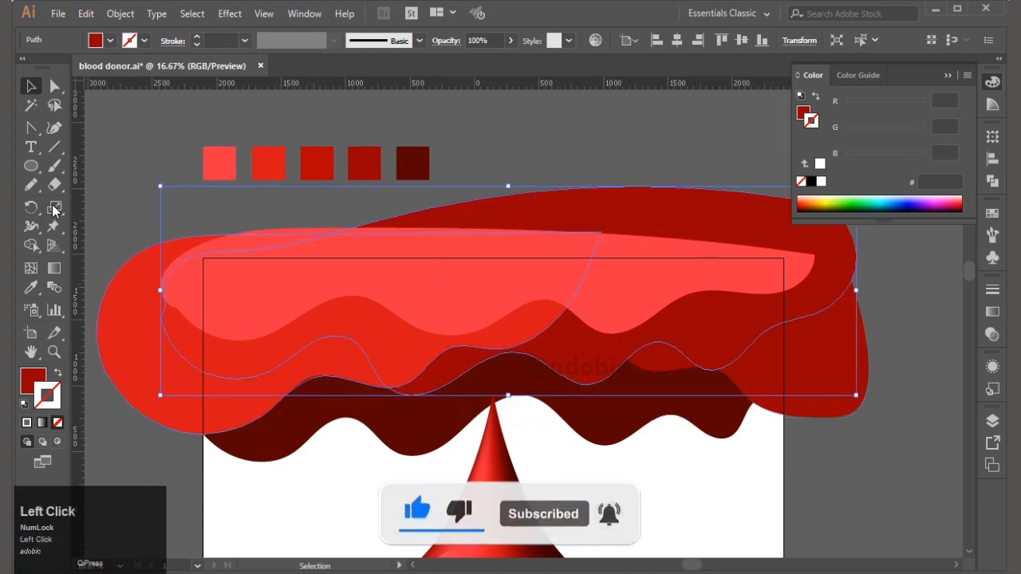
click(32, 288)
click(318, 162)
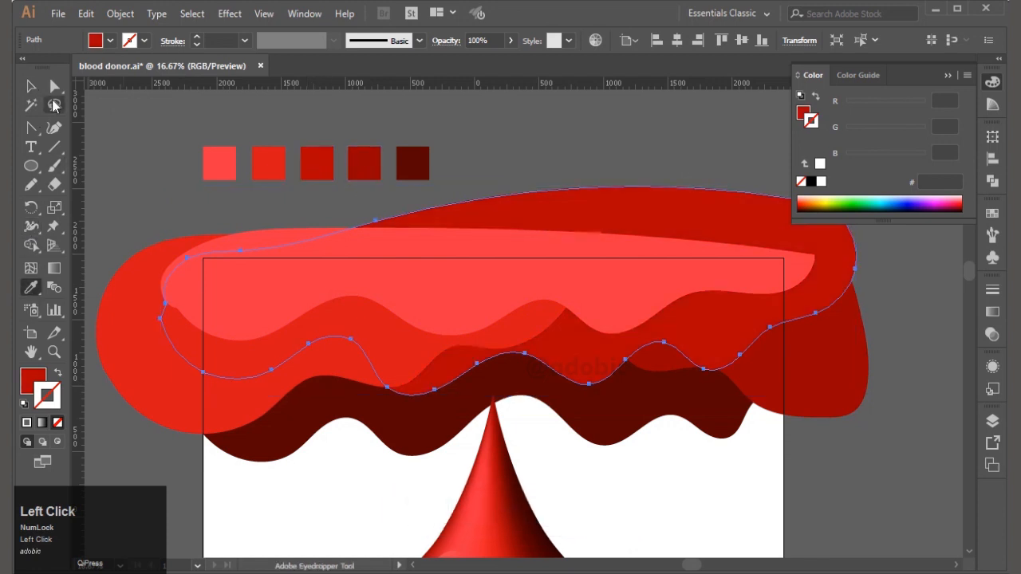
click(31, 85)
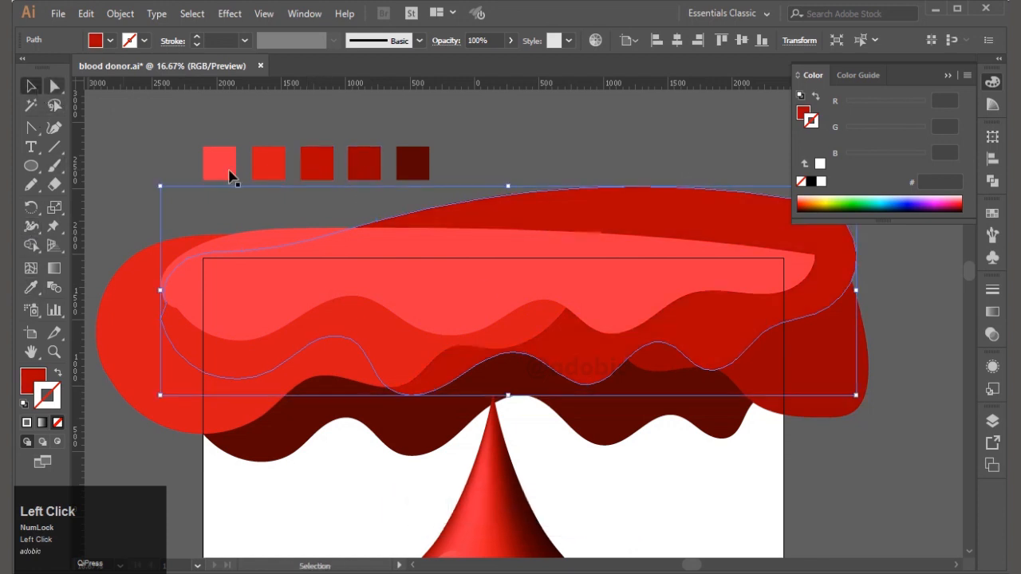
click(850, 457)
- Move the upper-left bright red wave slightly left and up, and reshape the left crest of the medium red wave by shifting its anchor points
mouse_move(611, 304)
mouse_down()
mouse_move(613, 293)
mouse_move(529, 335)
mouse_move(514, 324)
mouse_up()
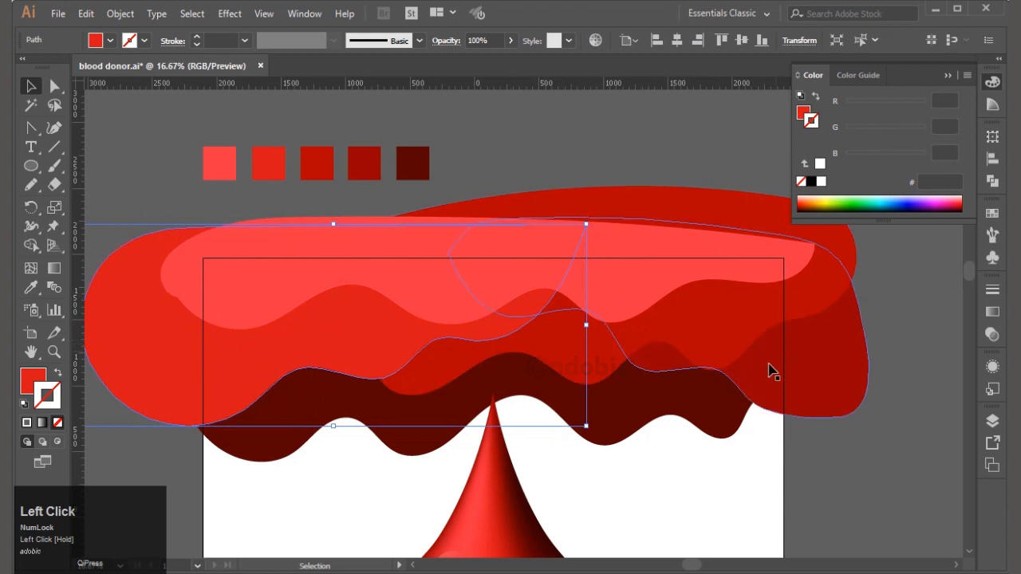
click(453, 377)
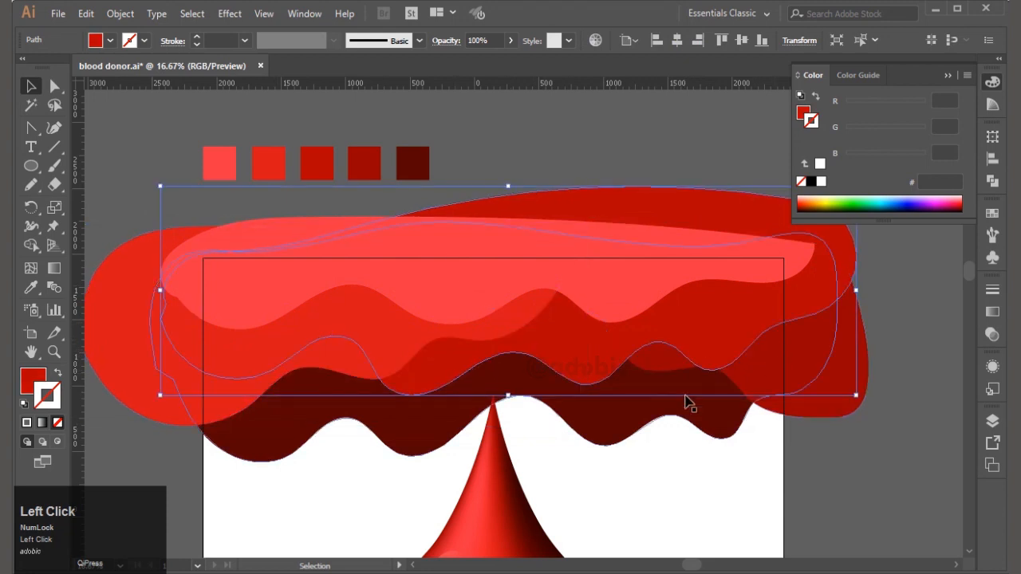
key(a)
mouse_move(354, 344)
mouse_down()
mouse_move(333, 350)
mouse_move(336, 359)
mouse_move(287, 355)
mouse_move(334, 361)
mouse_up()
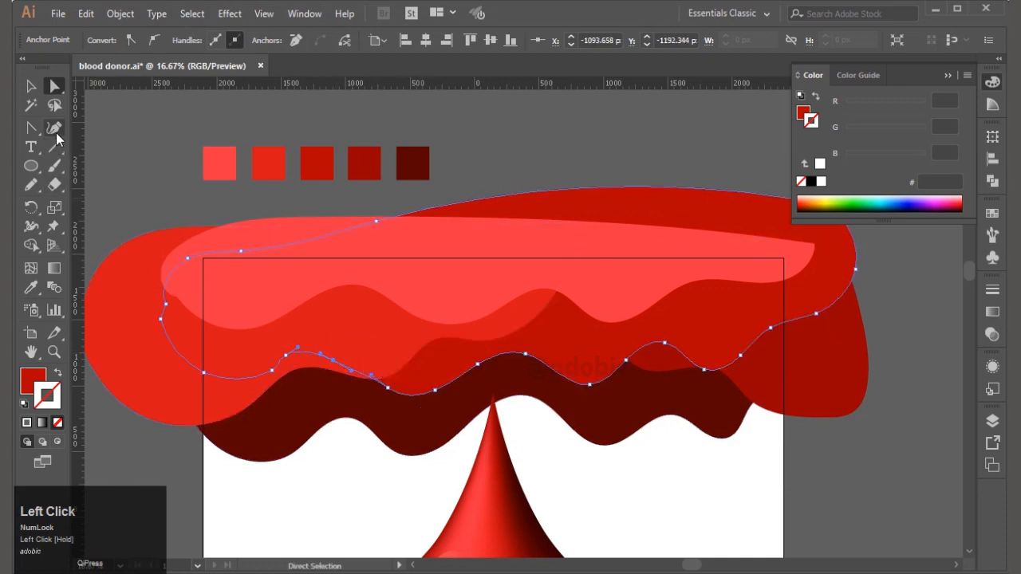
click(31, 86)
scroll(965, 501, down, 3)
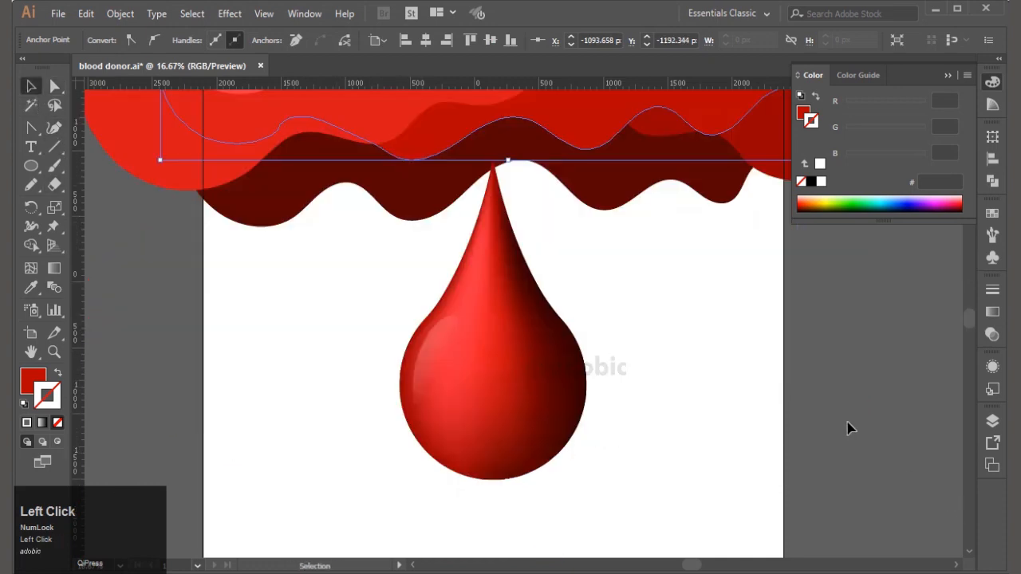
click(741, 303)
key(space)
drag(741, 303, 720, 488)
- Extend the darkest wave's lower edge to the artboard's right side by moving its rightmost lower anchor points outward
click(713, 387)
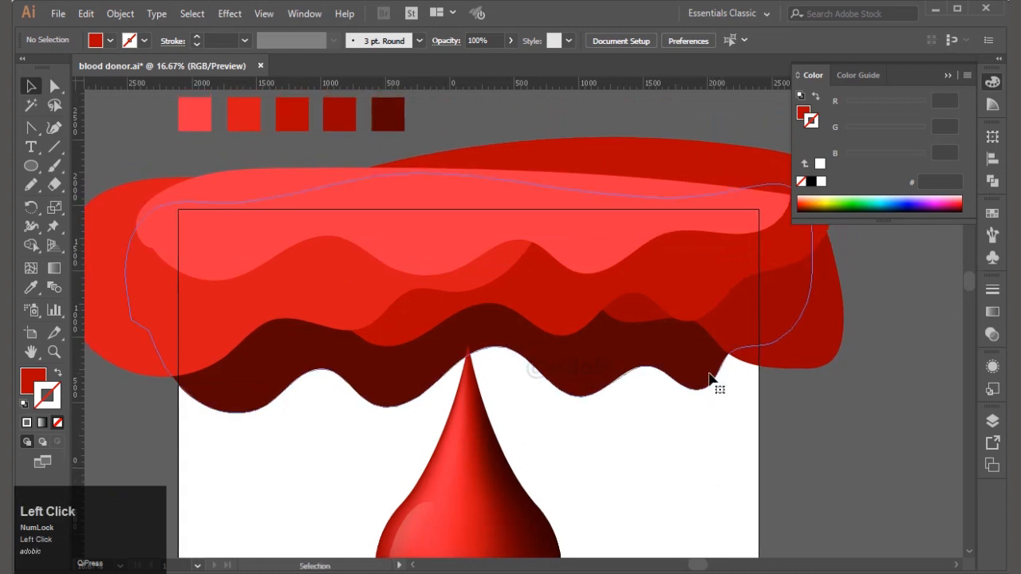
key(a)
shift+click(733, 351)
drag(762, 350, 788, 346)
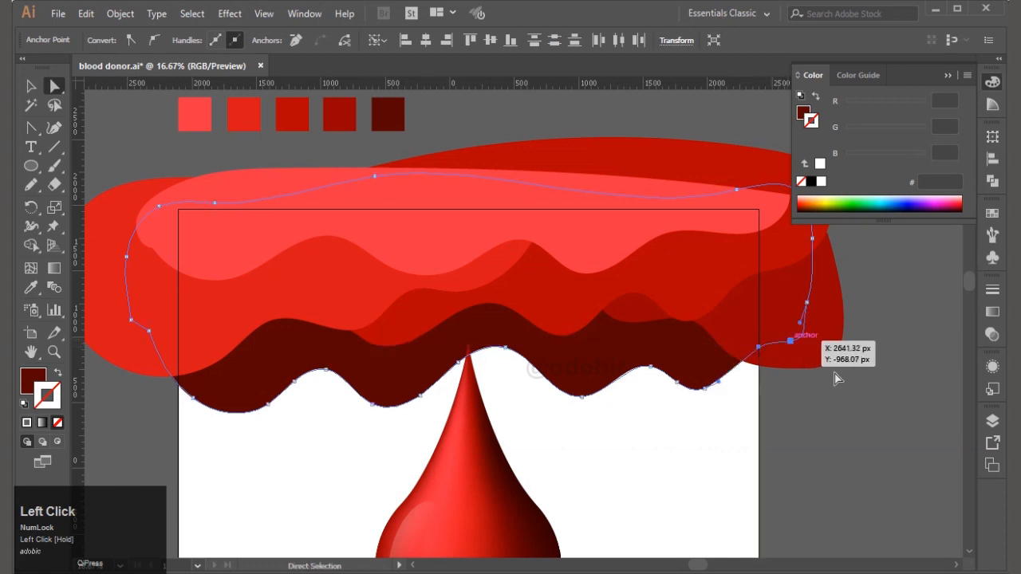
- Deepen the medium red wave's dip near the artboard's right edge by moving its anchor points
click(679, 294)
click(715, 306)
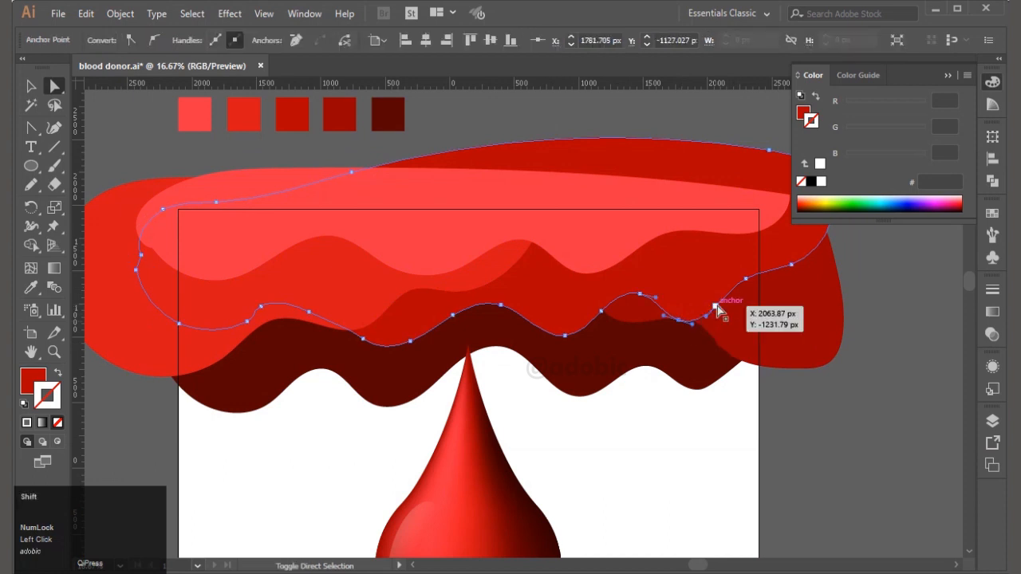
mouse_move(718, 306)
mouse_down()
mouse_move(711, 331)
mouse_move(721, 332)
mouse_up()
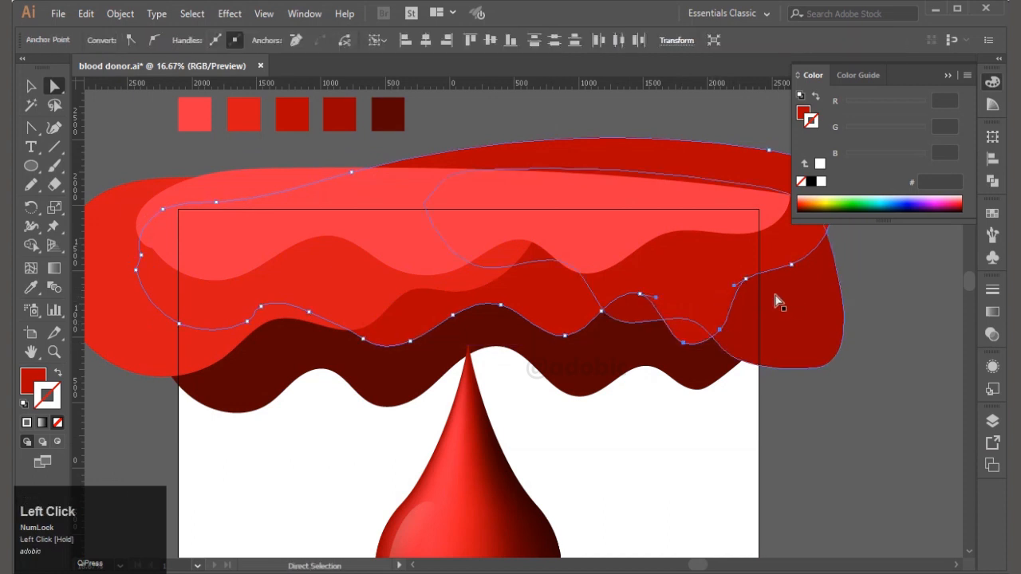
drag(746, 279, 751, 277)
- Refine the rising slope at the right of the medium red wave's dip by repositioning its anchor point for a smooth curve
drag(720, 329, 741, 303)
scroll(720, 334, up, 1)
alt+scroll(720, 333, up, 4)
key(ctrl+z)
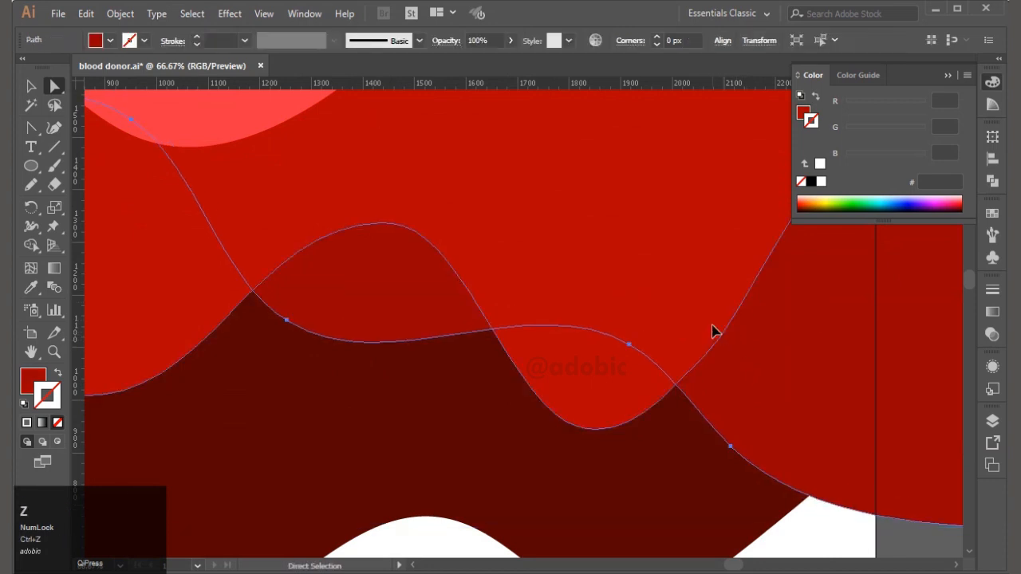
click(716, 331)
click(706, 358)
drag(665, 397, 677, 403)
alt+scroll(712, 414, down, 2)
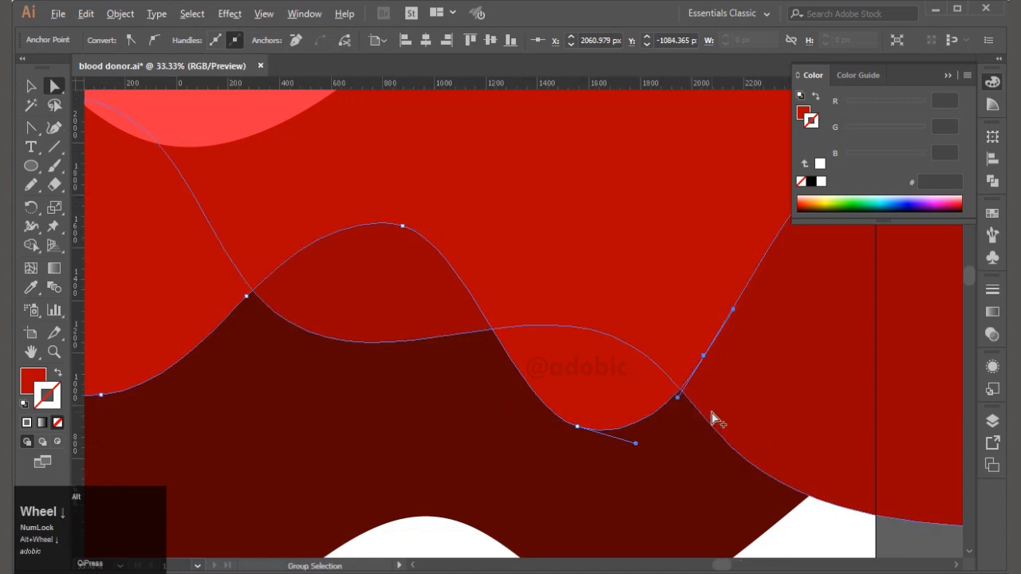
alt+scroll(712, 413, down, 2)
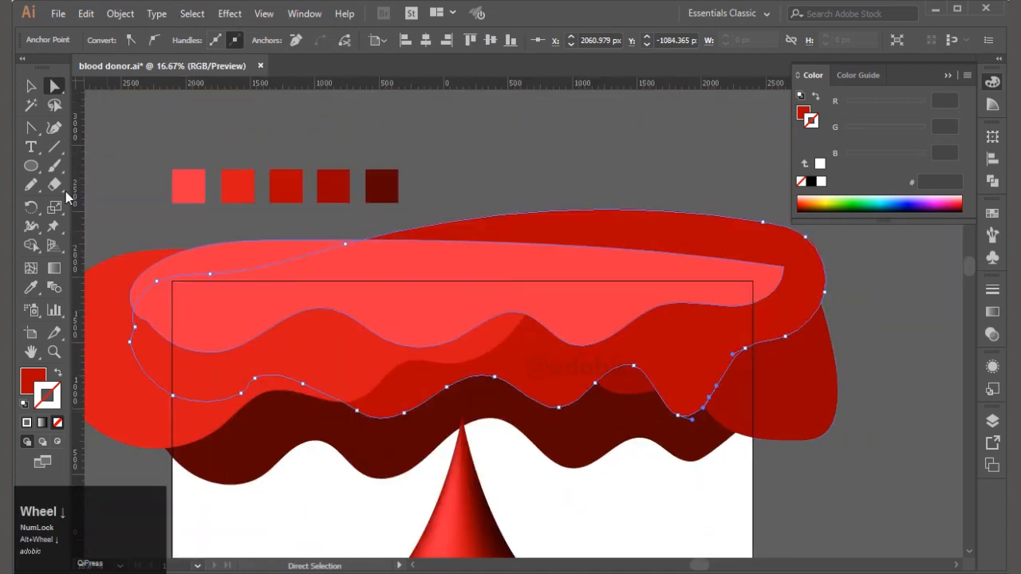
click(30, 86)
click(185, 107)
- Start a Drop Shadow effect on all the wave shapes with preview on, Multiply mode and 25% opacity
key(space)
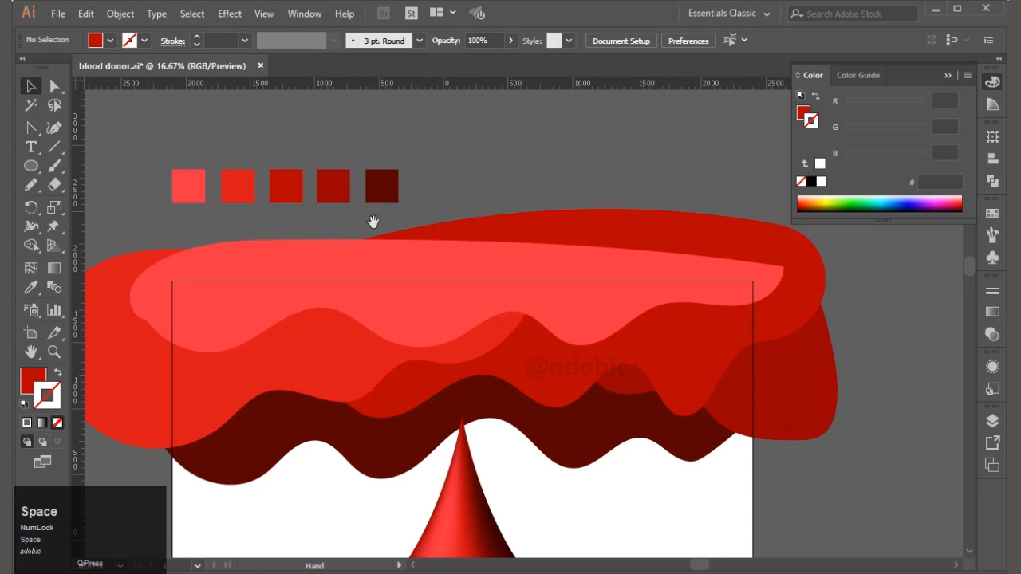
drag(379, 246, 378, 212)
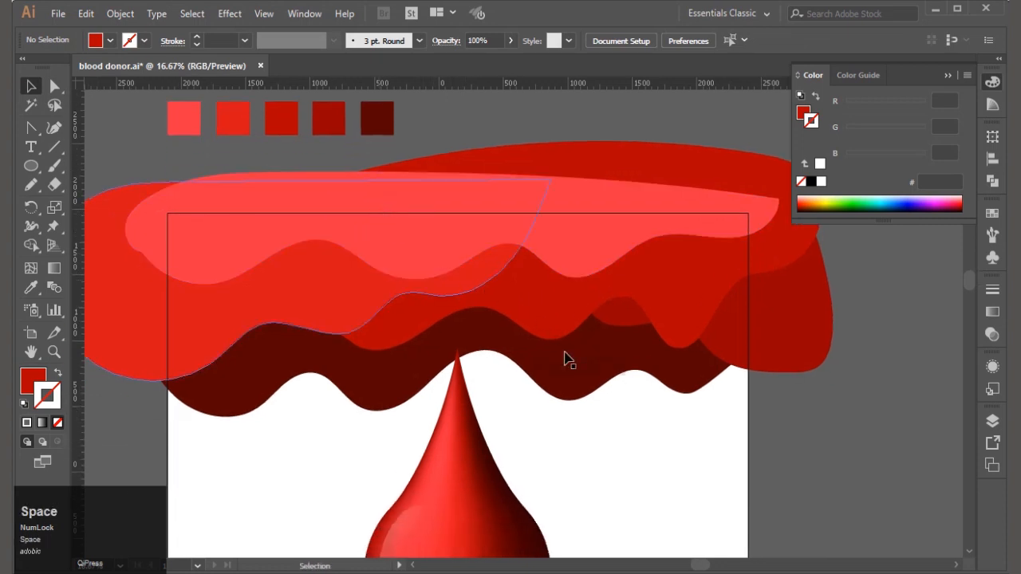
drag(869, 280, 832, 337)
drag(883, 401, 507, 192)
click(228, 13)
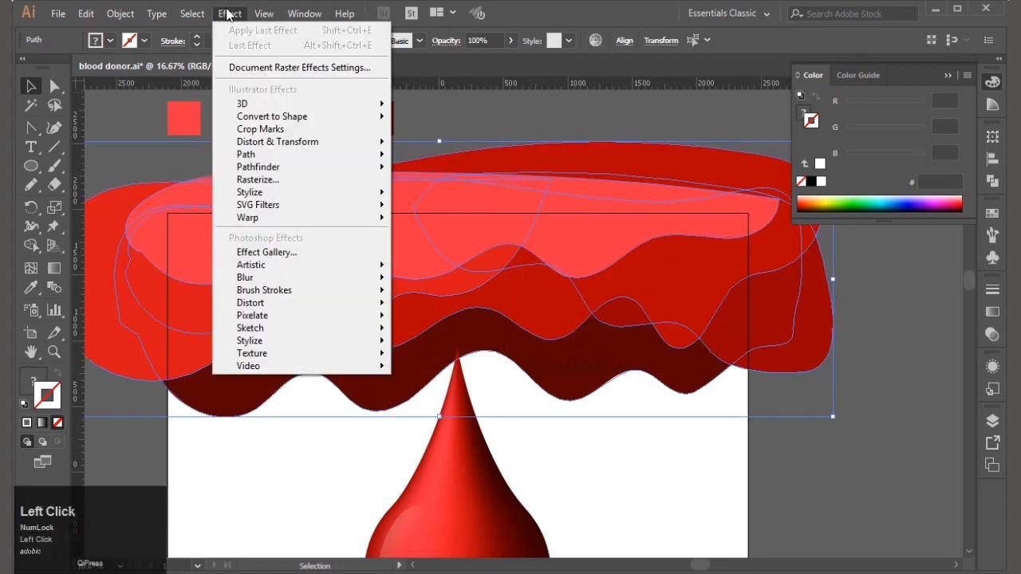
mouse_move(380, 193)
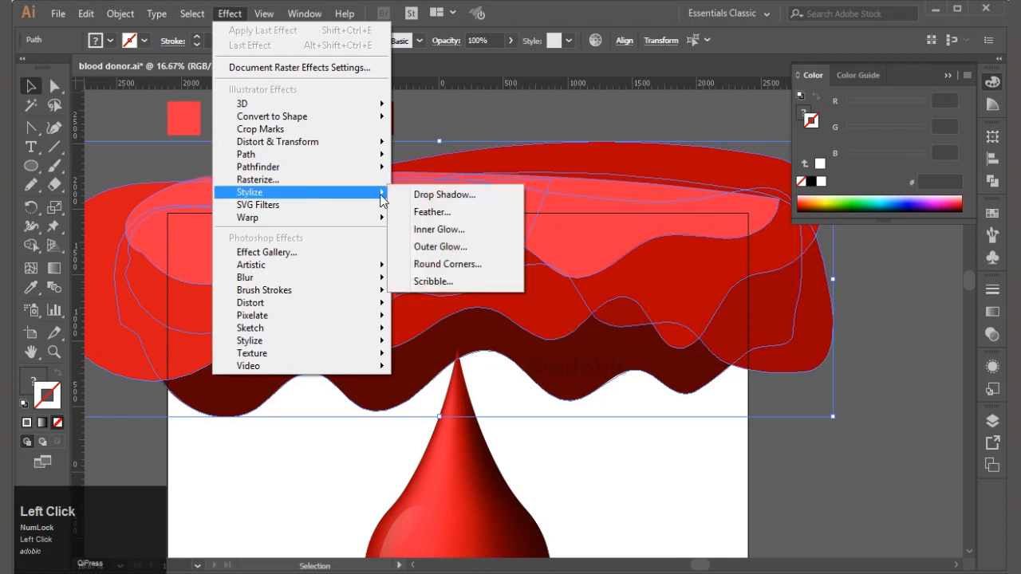
click(444, 195)
click(661, 239)
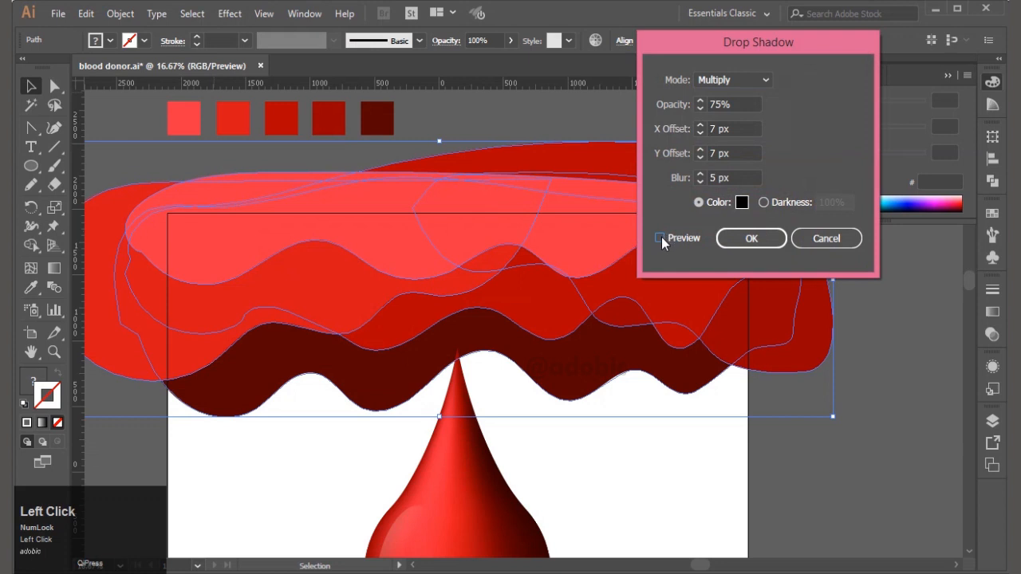
click(662, 237)
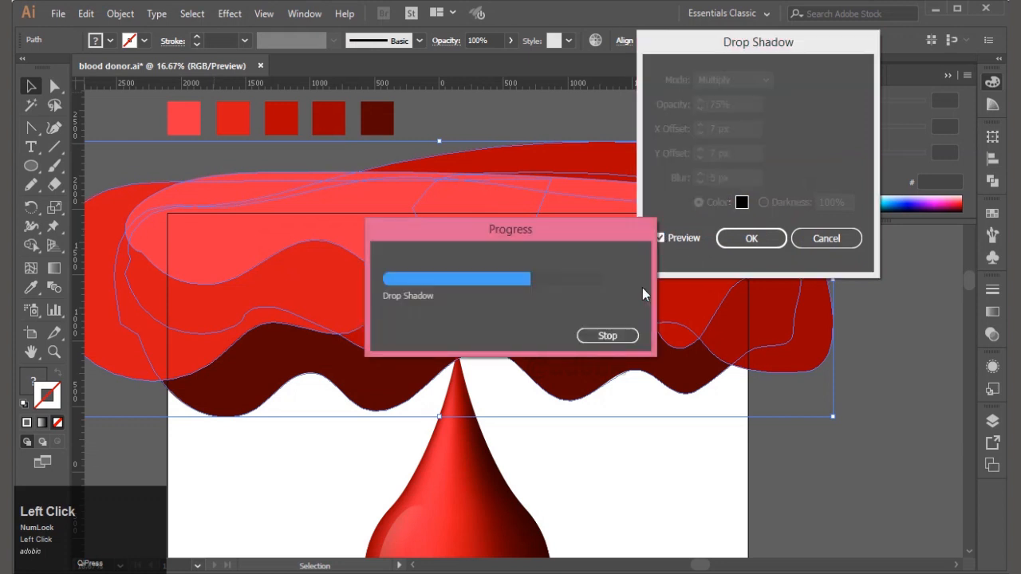
text(25)
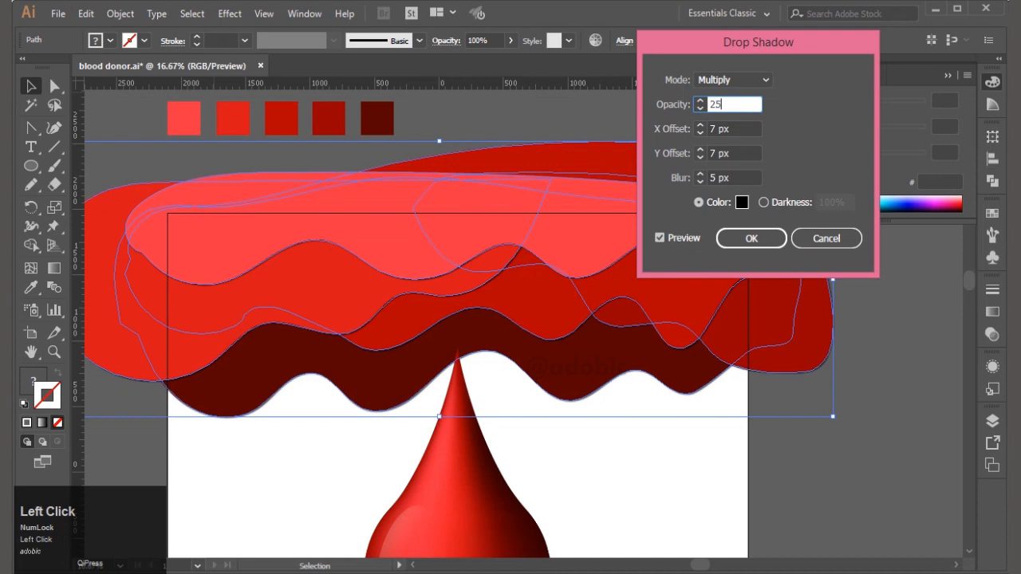
key(Tab)
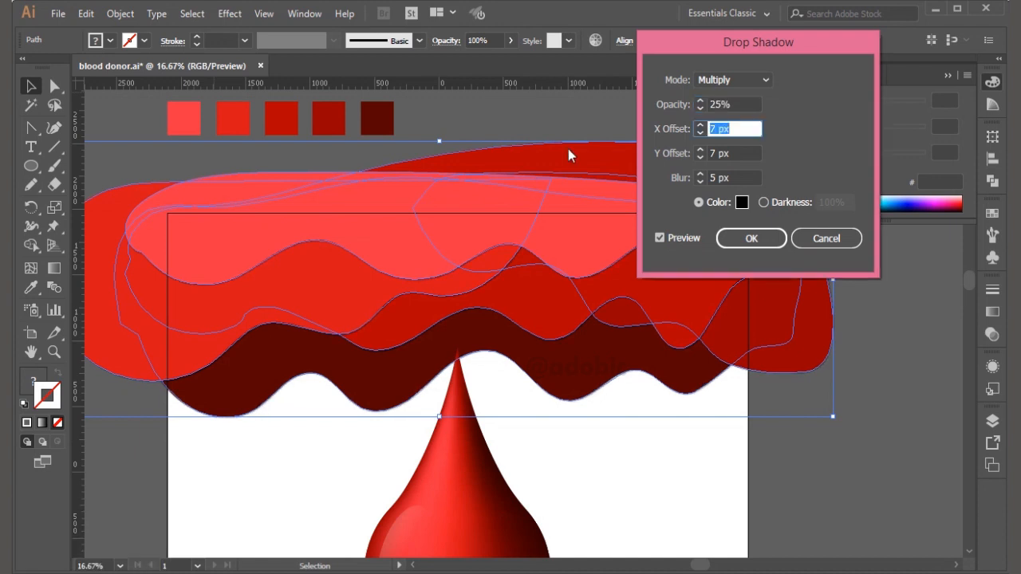
- Try a Y offset of 20 px and a blur of 10 px for the waves' drop shadow
key(Tab)
text(20)
key(Tab)
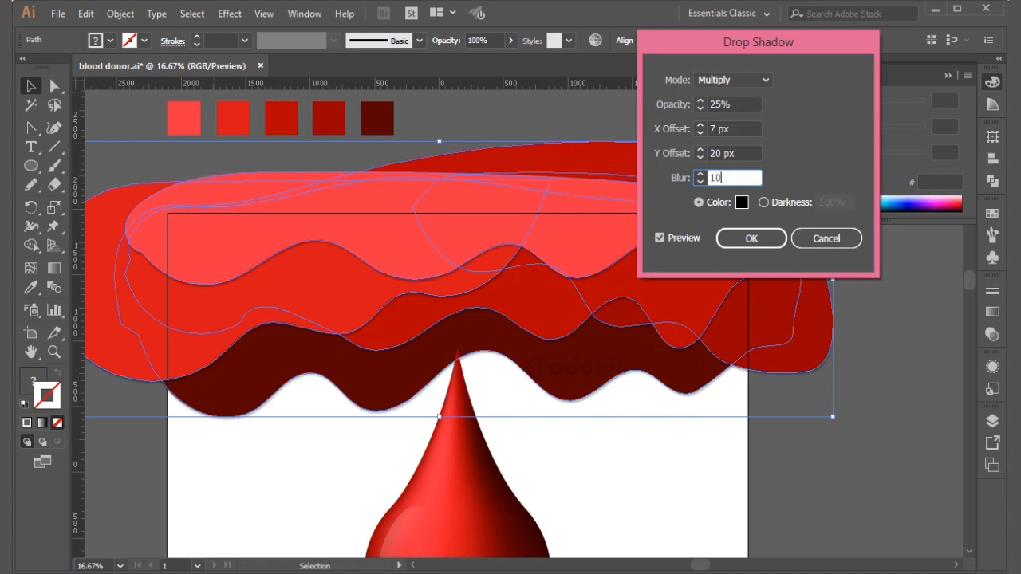
- Apply the waves' drop shadow with a Y offset of 50 px and a blur of 33 px, and deselect the shapes
key(shift+Tab)
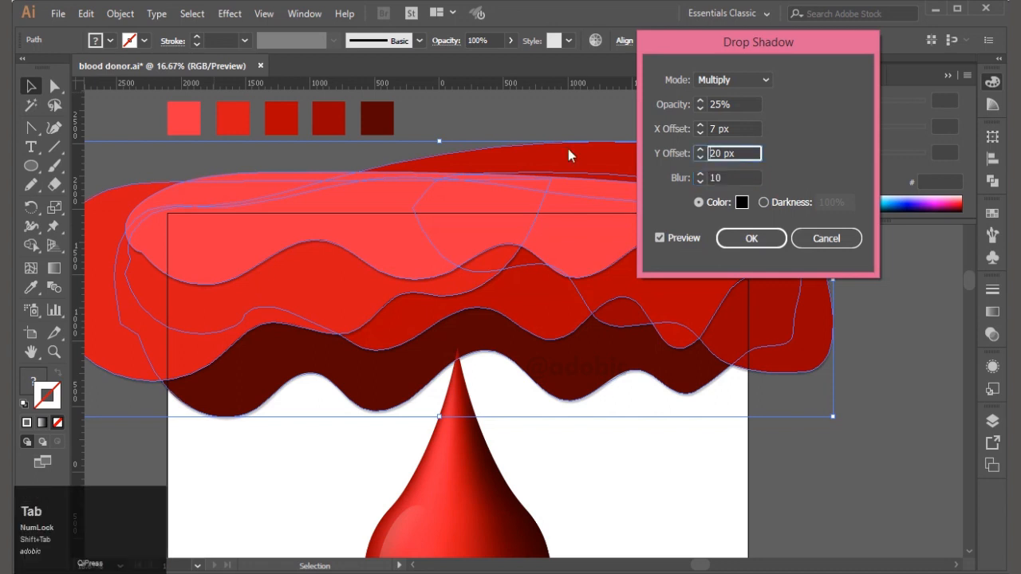
text(50)
key(Tab)
key(ctrl+a)
text(3)
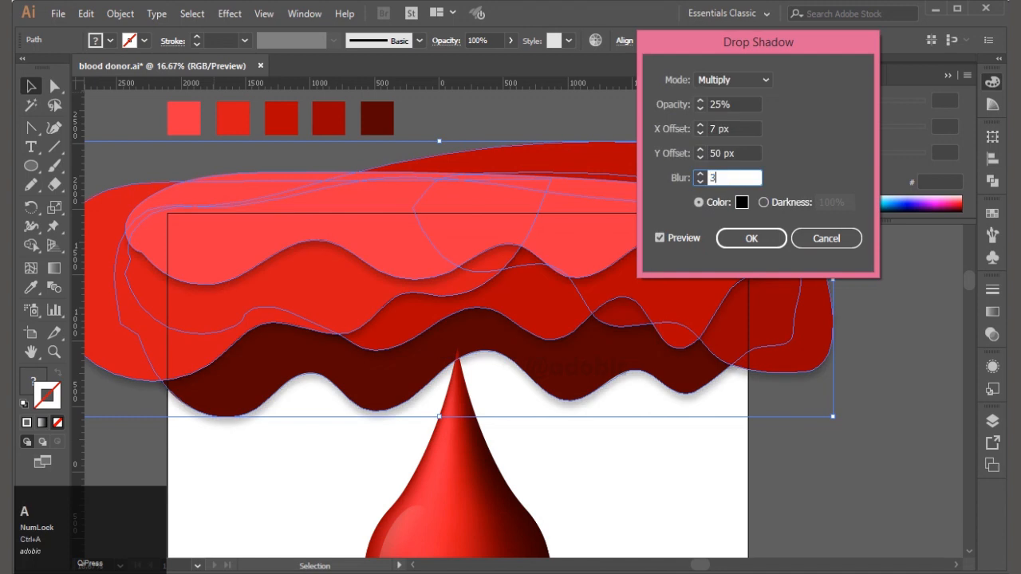
text(3)
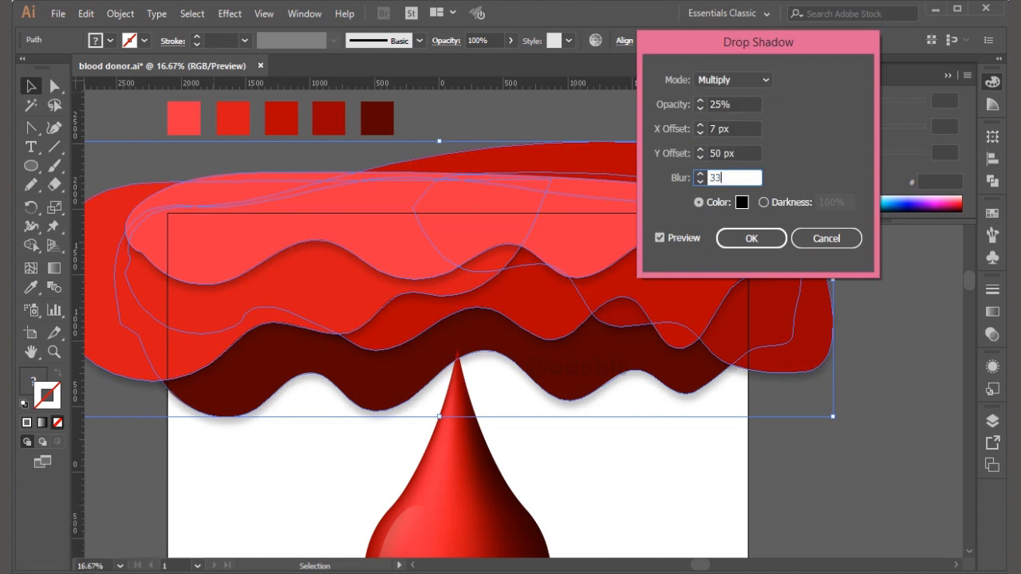
key(Tab)
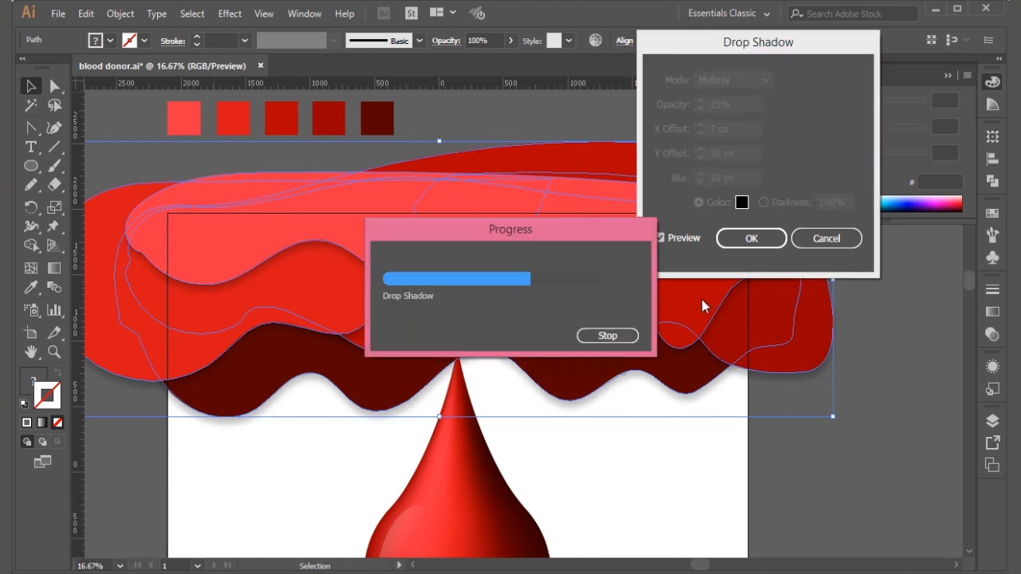
key(Return)
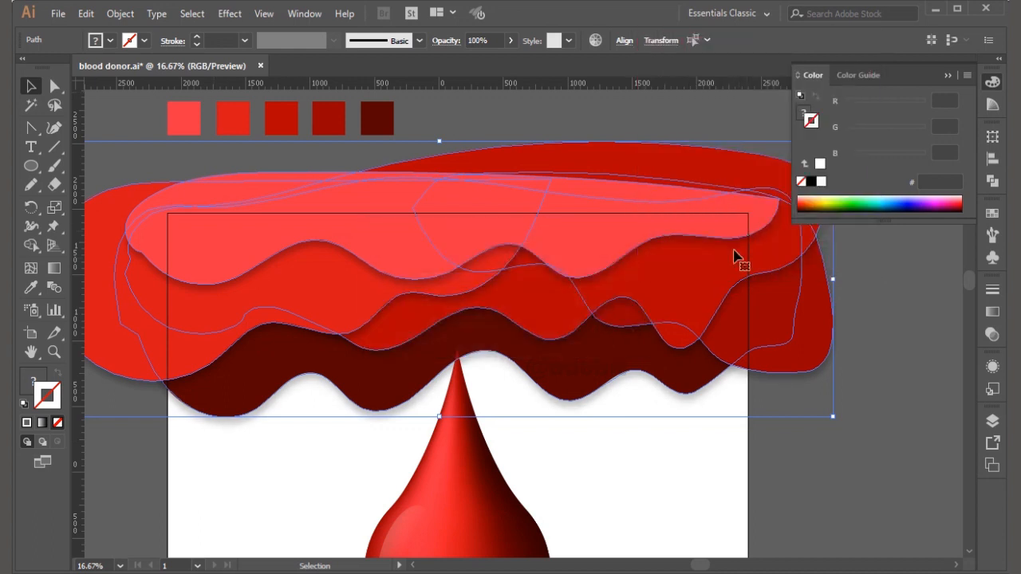
click(30, 87)
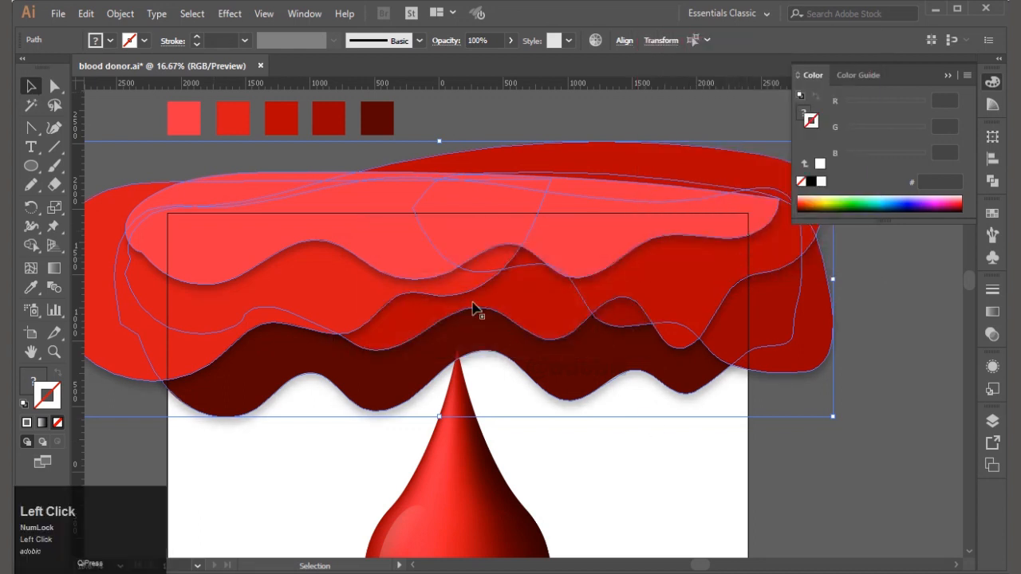
click(803, 465)
- Move the blood drop slightly down on the artboard so it sits below the waves
scroll(563, 423, down, 2)
drag(523, 383, 523, 414)
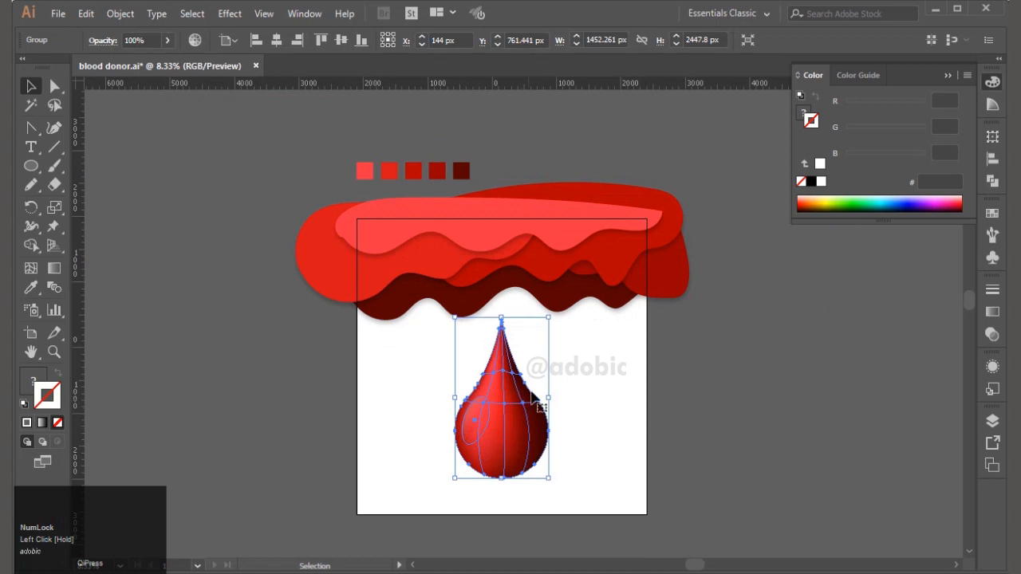
click(675, 410)
- Draw a rectangle covering the whole artboard and send it to the back as the background
drag(31, 166, 79, 166)
drag(356, 216, 647, 514)
click(35, 90)
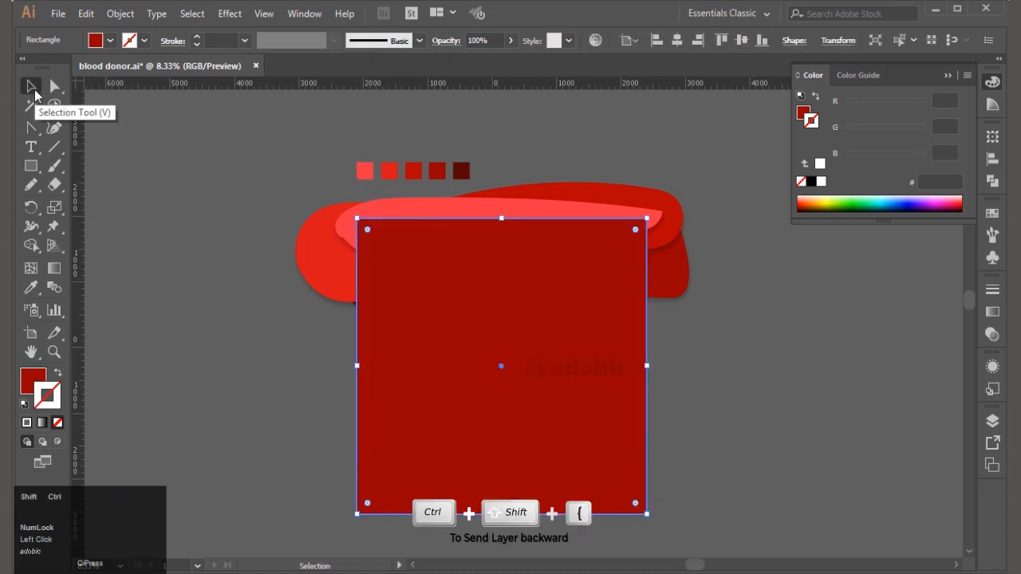
key(ctrl+shift+bracketleft)
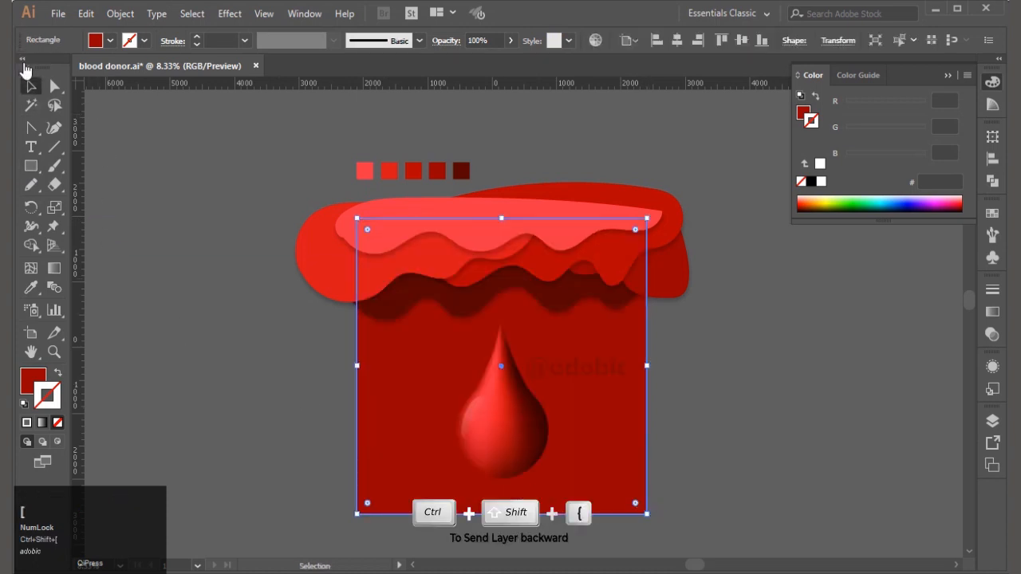
- Fill the background rectangle with a diagonal linear gradient
key(g)
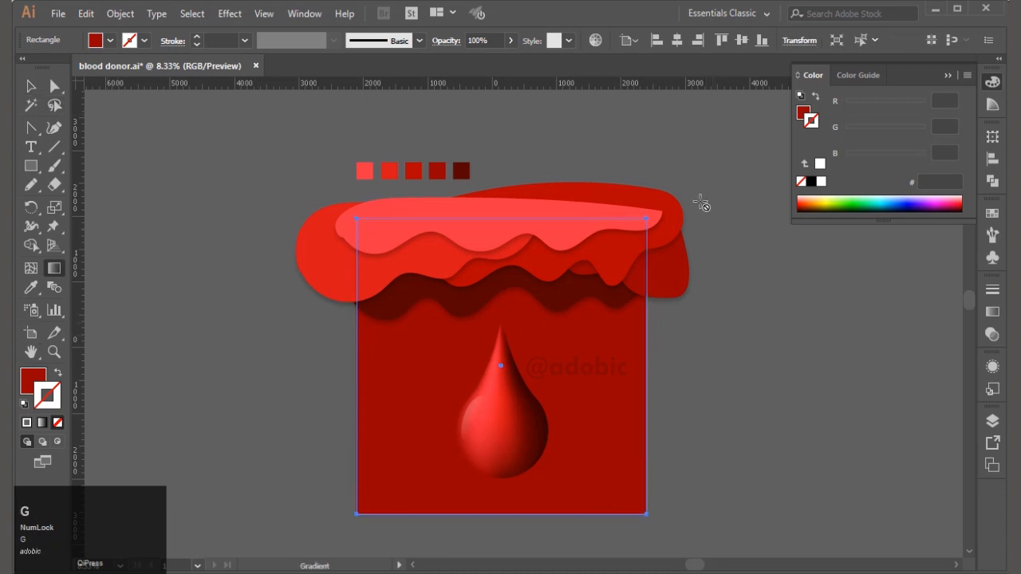
click(27, 378)
click(43, 425)
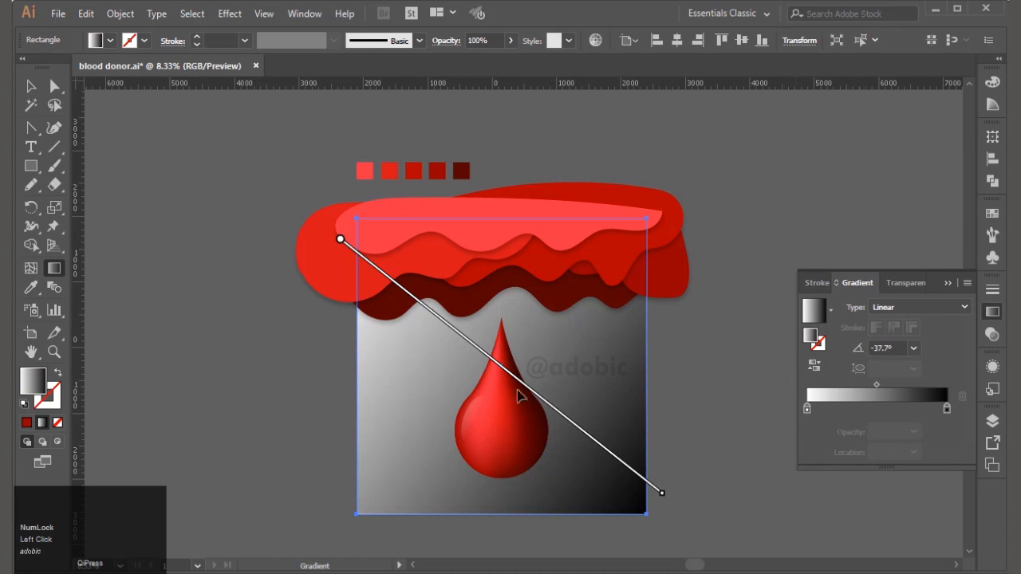
- Set the background gradient's stop at 100% location to light grey, RGB 220, 220, 220
double_click(808, 411)
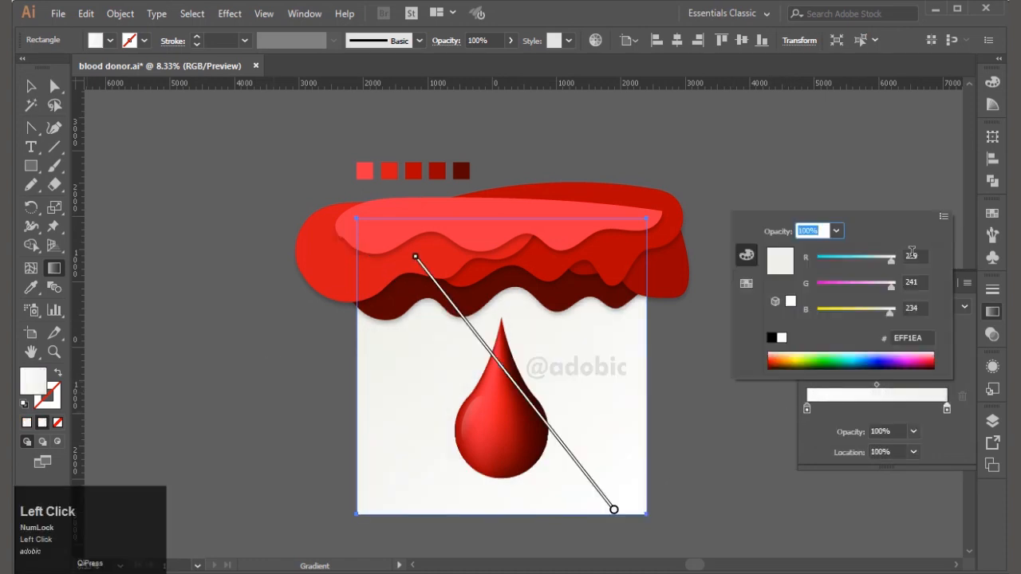
key(Tab)
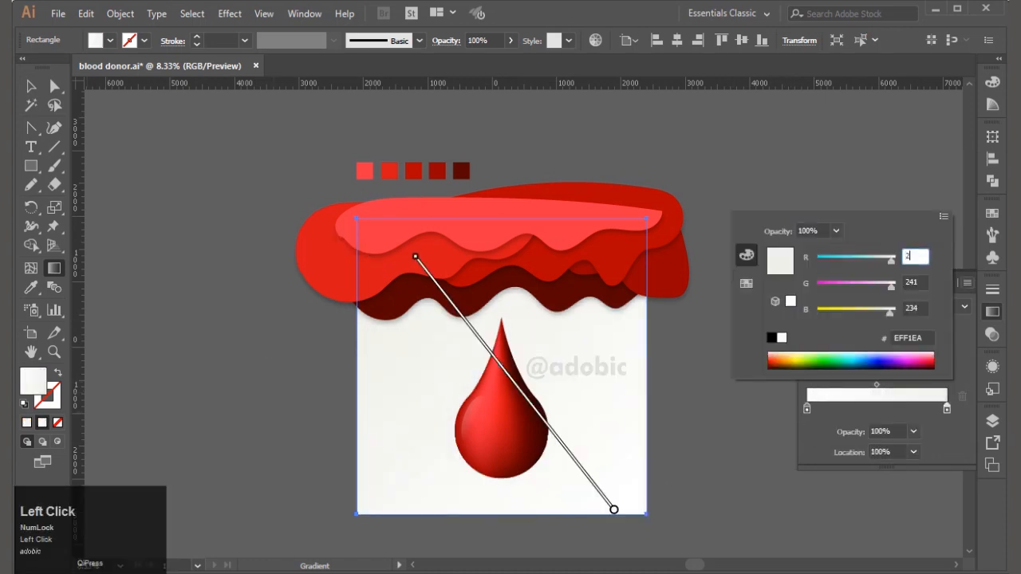
text(220)
key(Tab)
text(220)
key(Tab)
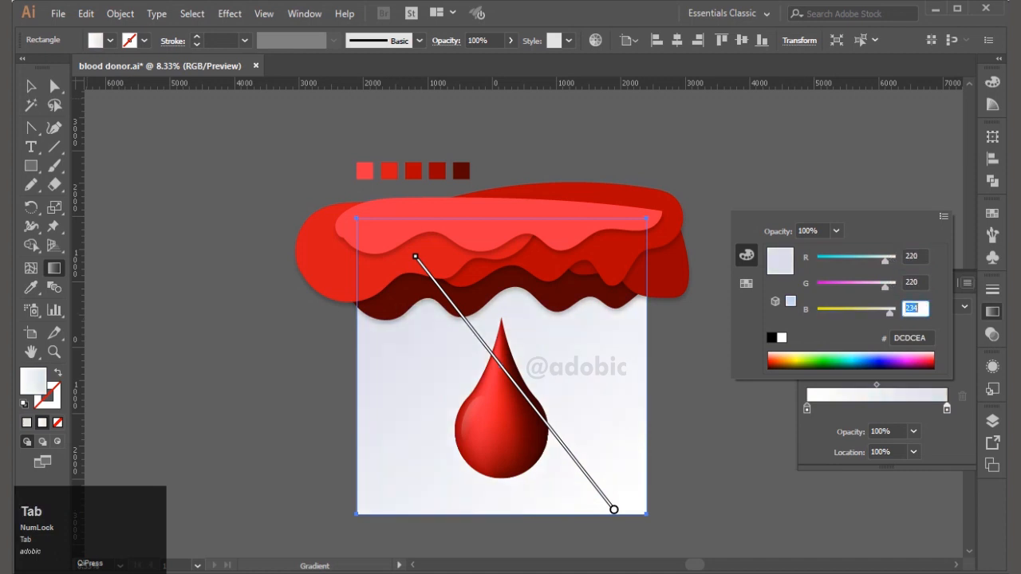
key(Tab)
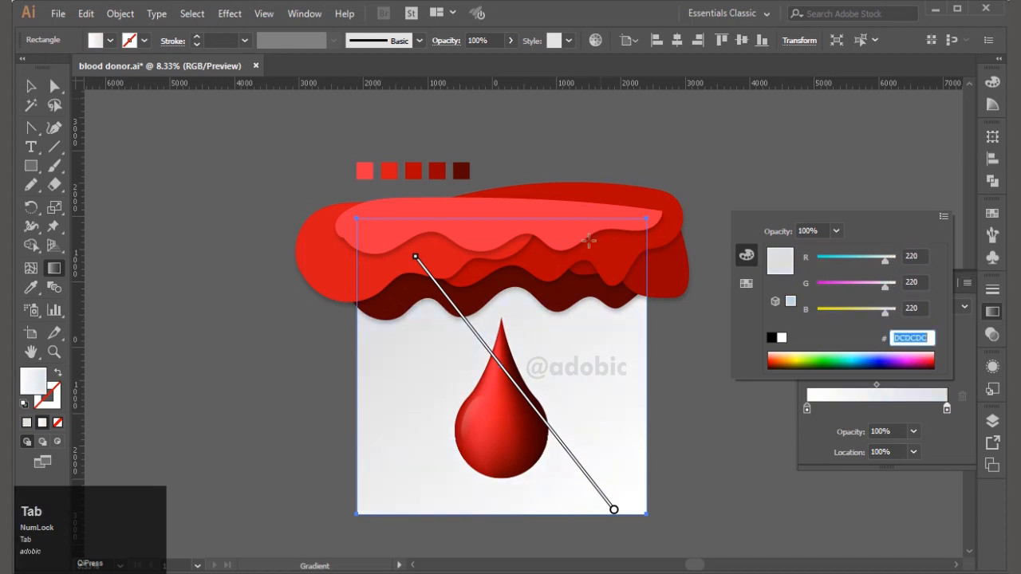
- Redraw the background rectangle's gradient diagonally from its upper-left area to its lower-right area
click(533, 346)
mouse_move(447, 290)
mouse_down()
mouse_move(654, 497)
mouse_move(598, 518)
mouse_up()
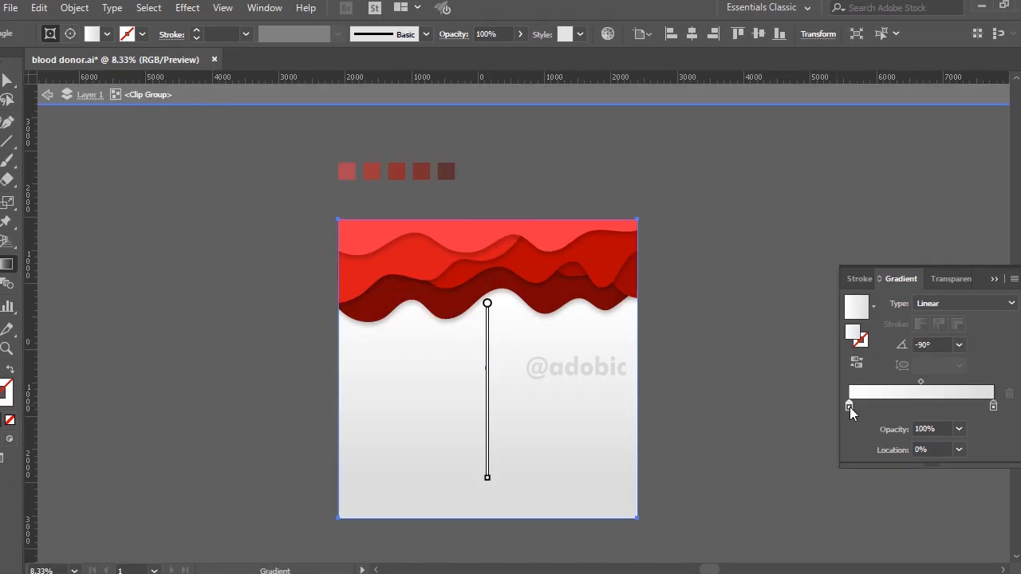
- Switch the background gradient's 0% stop to the RGB colour model and set it to dark red, RGB 132, 3, 3
click(850, 409)
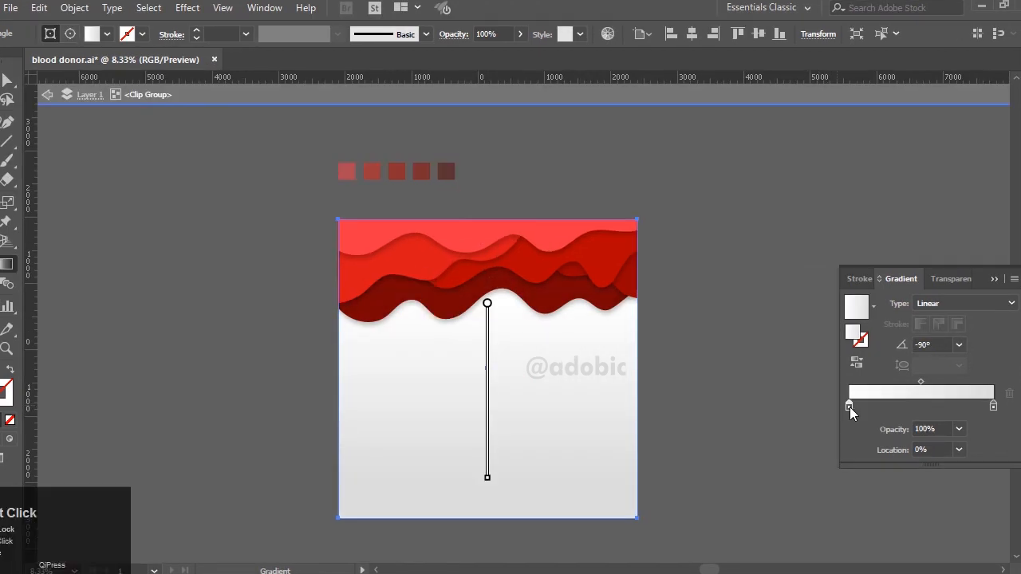
key(v)
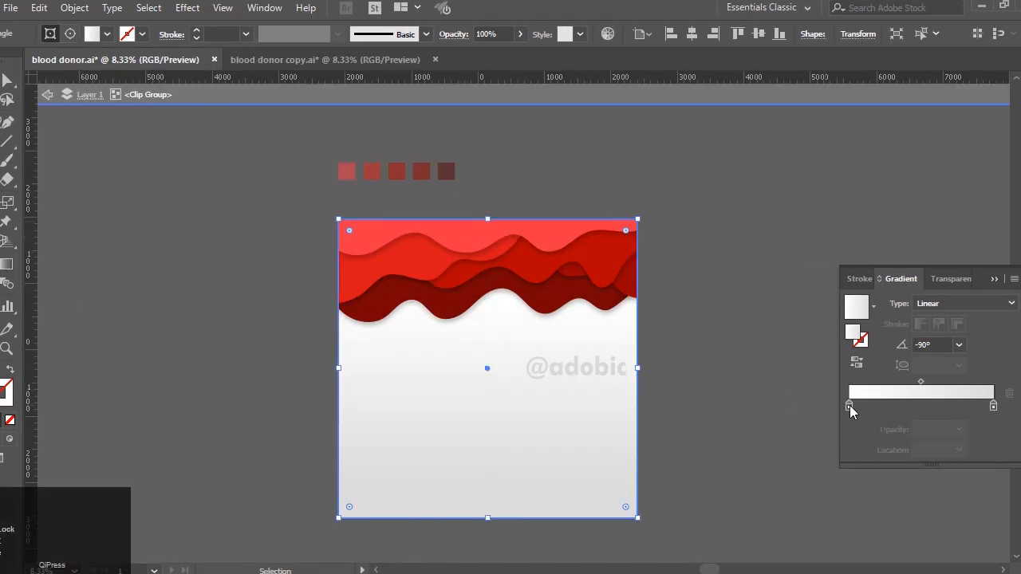
double_click(848, 406)
click(990, 213)
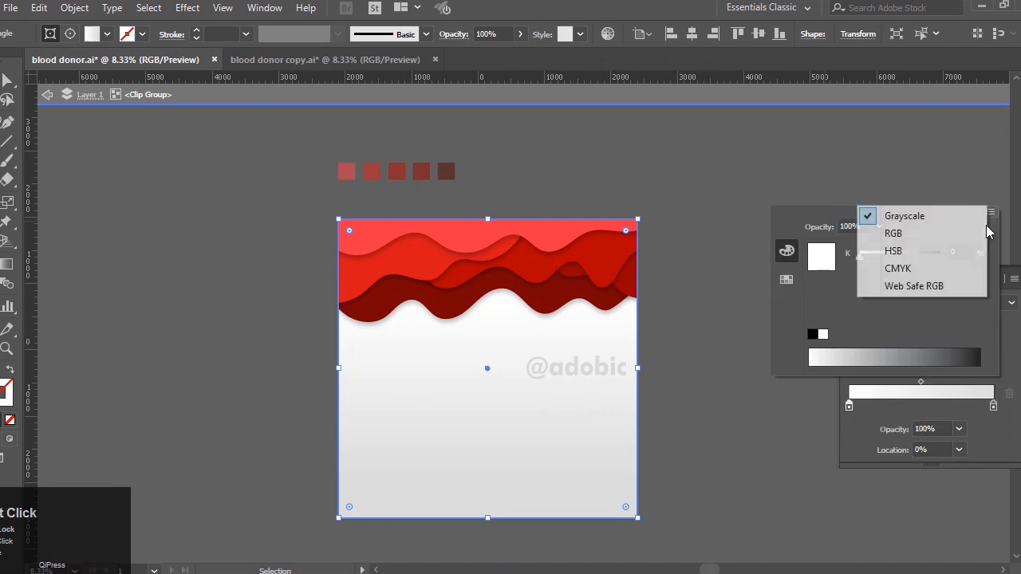
click(960, 238)
click(954, 252)
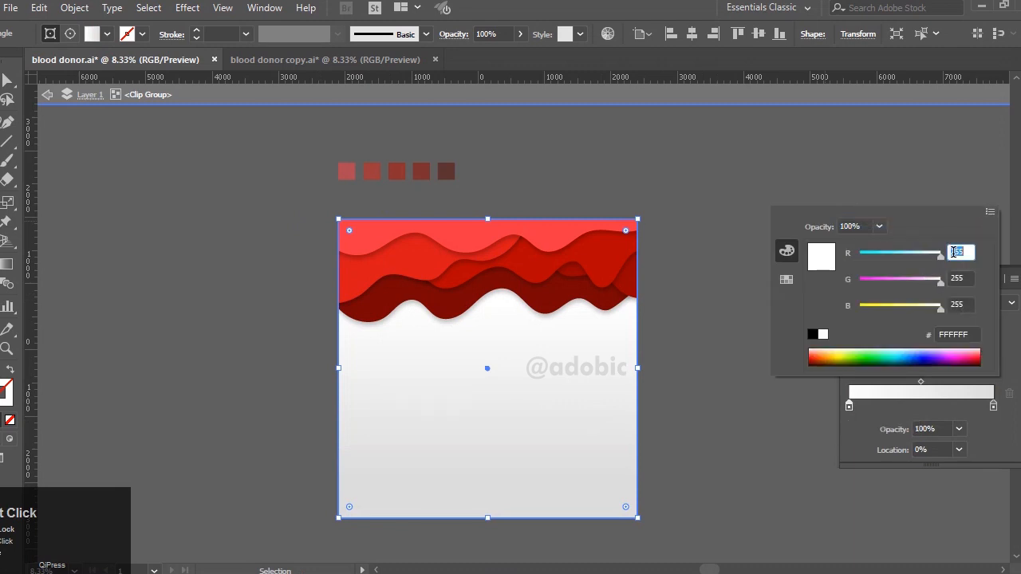
text(132)
key(Tab)
text(33)
key(Tab)
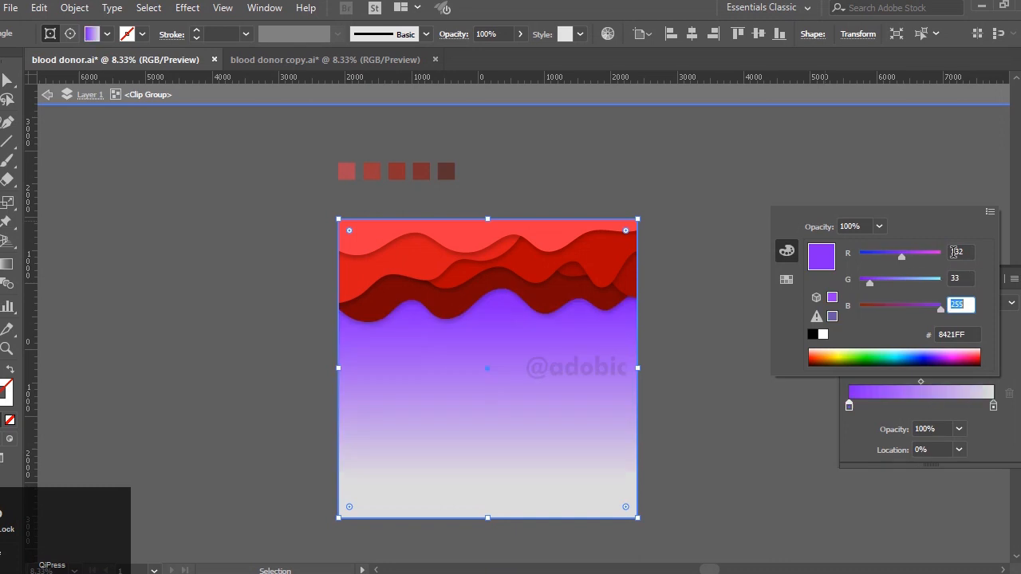
key(shift+Tab)
text(3)
key(Tab)
text(3)
key(Tab)
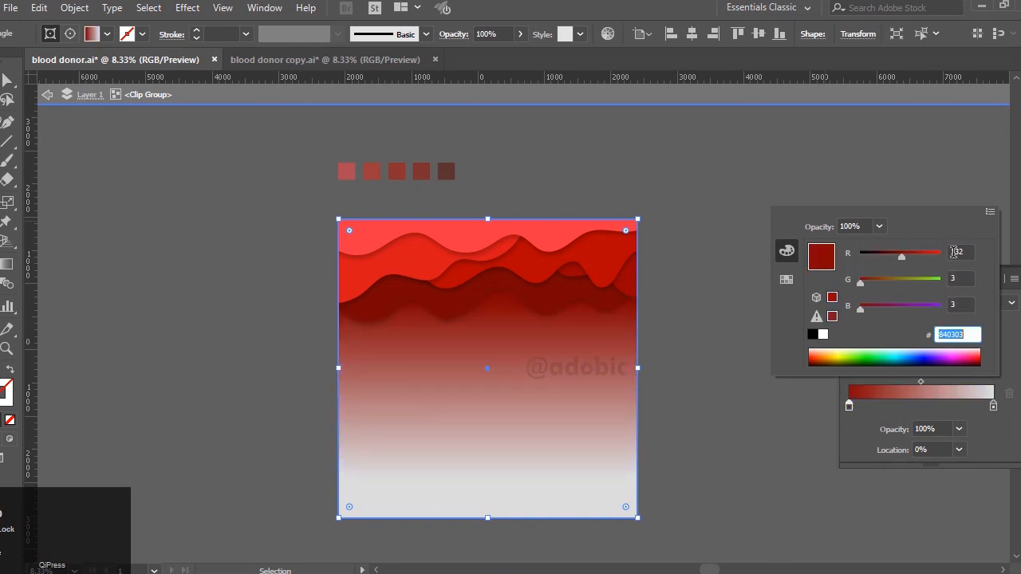
- Set the background gradient's stop at 100% location to bright red, RGB 254, 51, 70
double_click(994, 407)
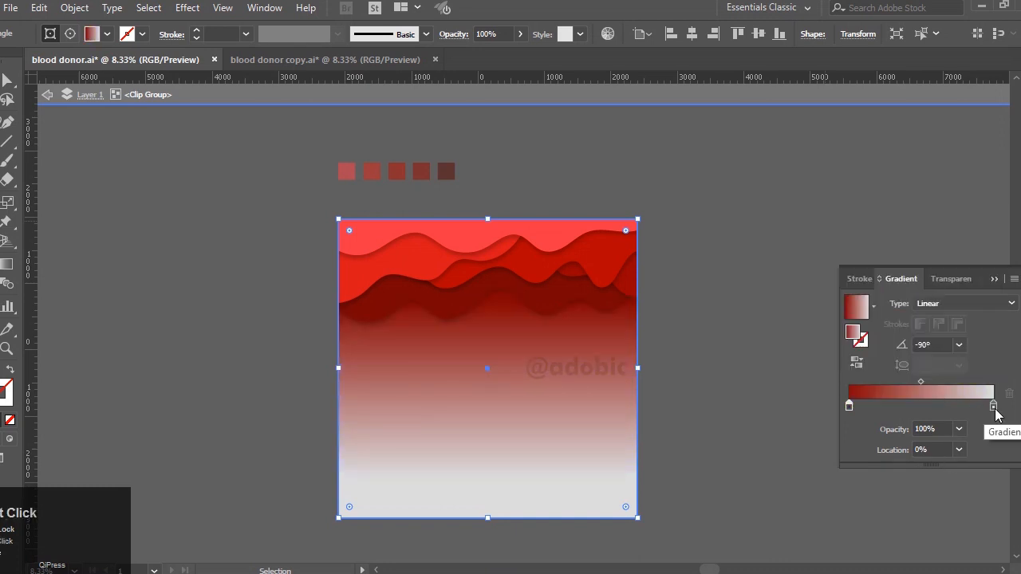
click(958, 251)
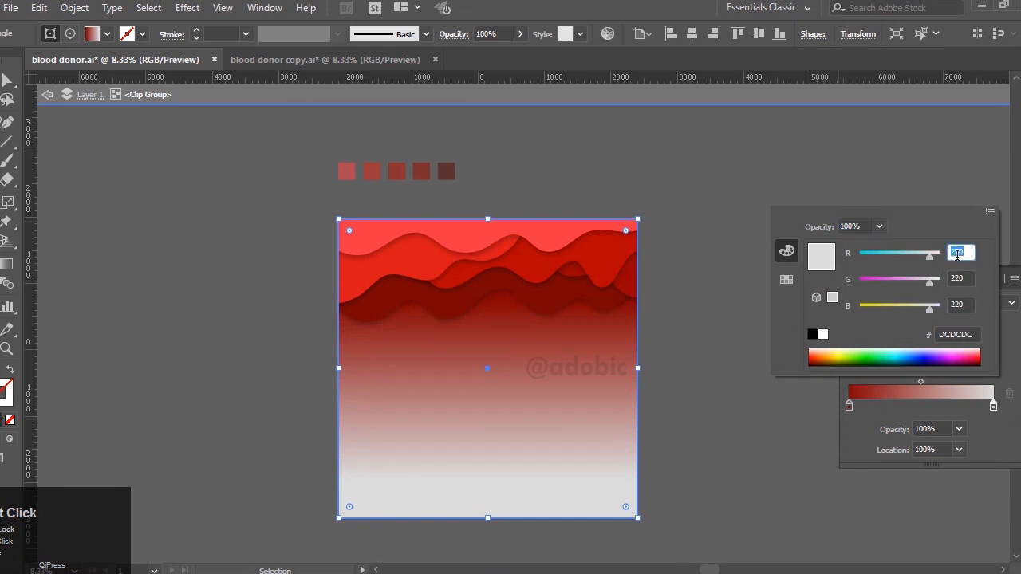
key(Tab)
text(51)
key(Tab)
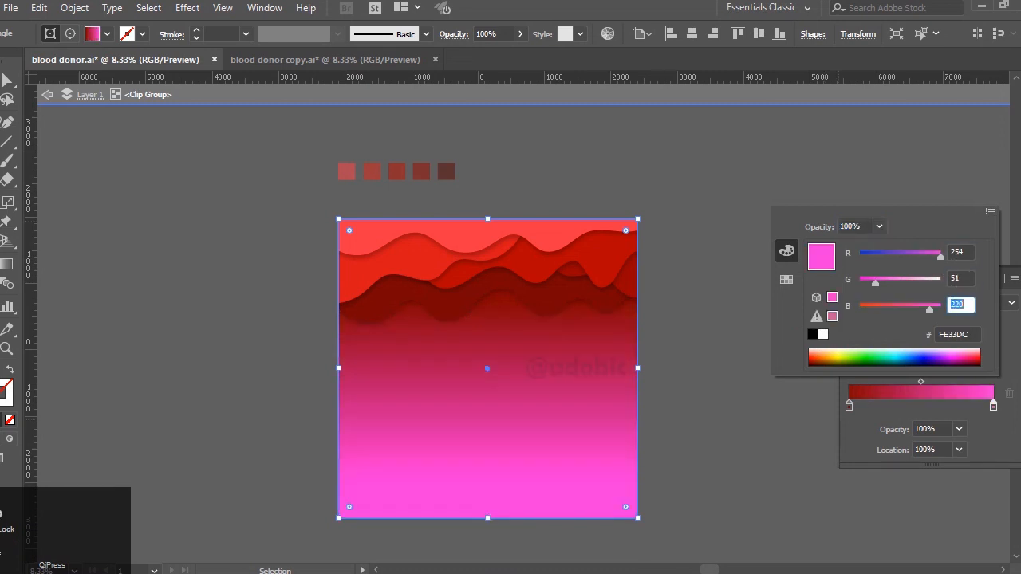
text(70)
key(Tab)
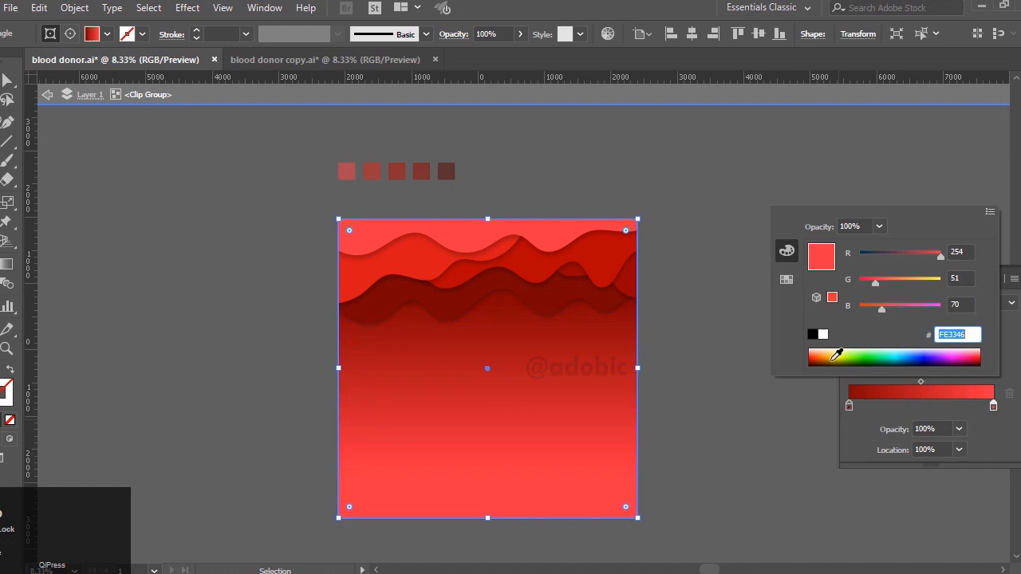
text(9)
click(523, 496)
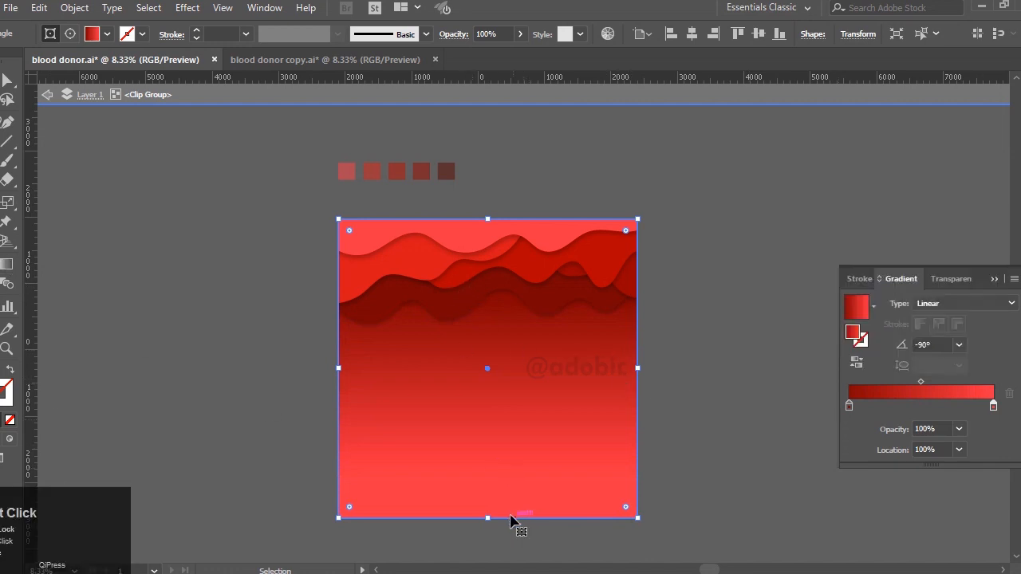
- Redraw the background gradient vertically at 90° with dark red at the base and bright red behind the waves, and leave isolation mode
click(7, 263)
mouse_move(529, 378)
mouse_down()
mouse_move(521, 487)
mouse_move(532, 434)
mouse_move(531, 308)
mouse_up()
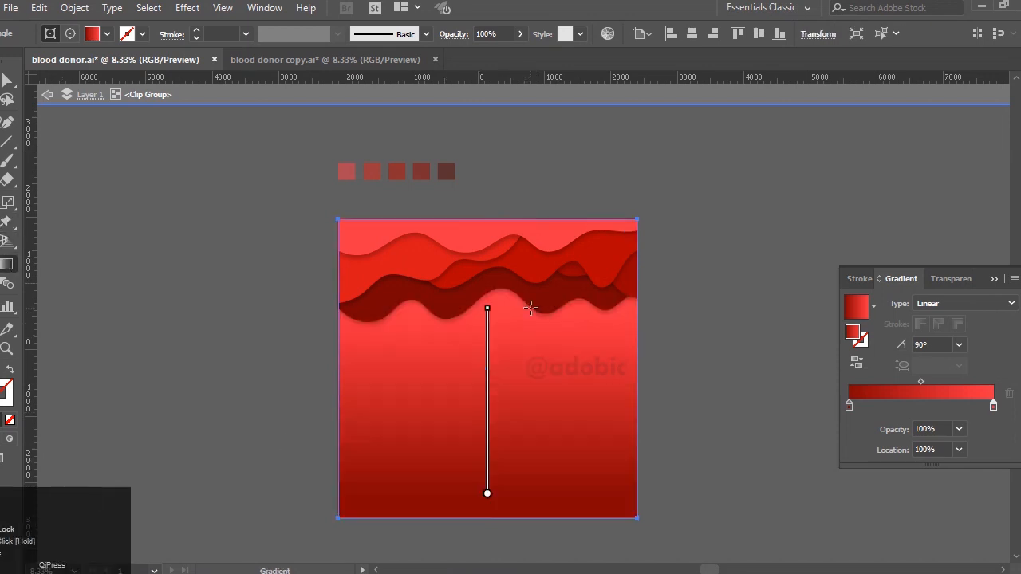
mouse_move(523, 490)
mouse_down()
mouse_move(540, 303)
mouse_move(526, 246)
mouse_up()
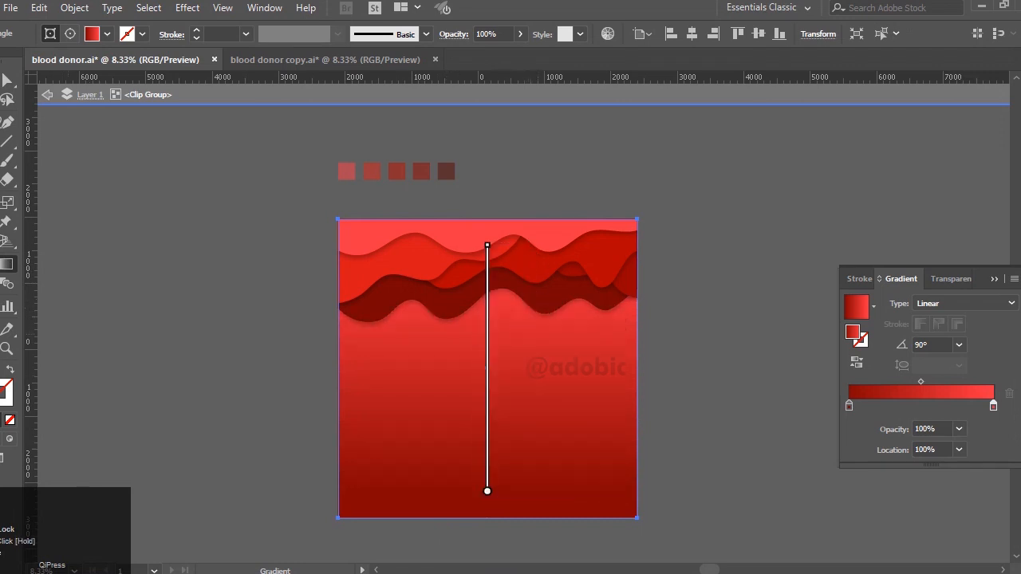
click(6, 81)
double_click(59, 101)
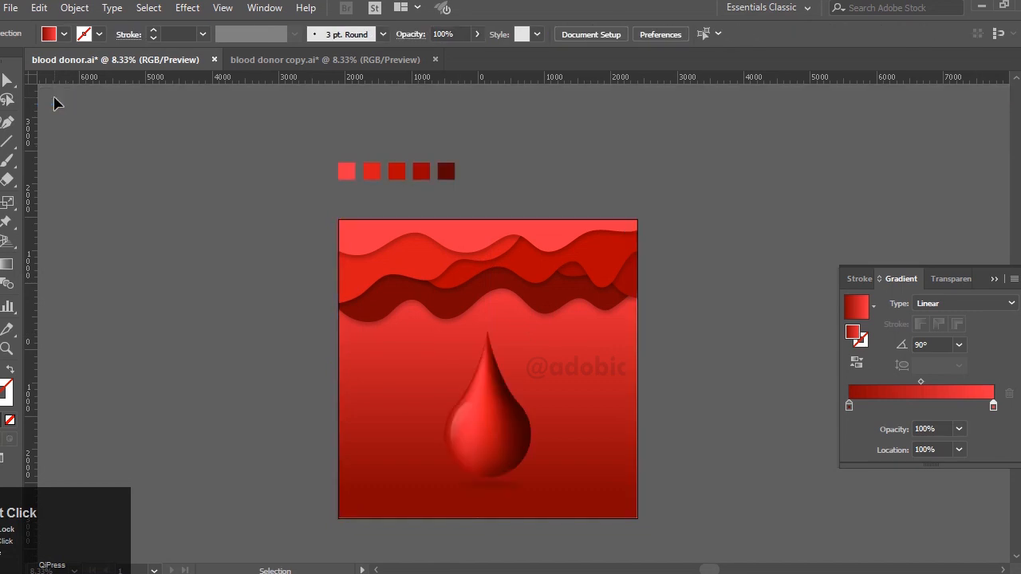
- Extend the bright red end of the background gradient upward beyond the artboard's upper edge and exit the clip group
double_click(636, 394)
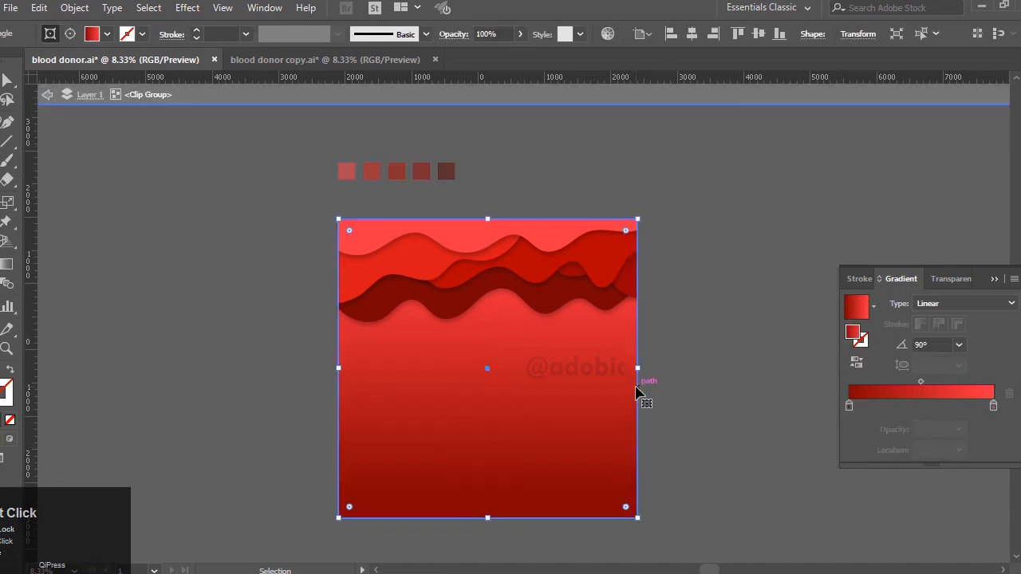
key(g)
drag(489, 239, 488, 181)
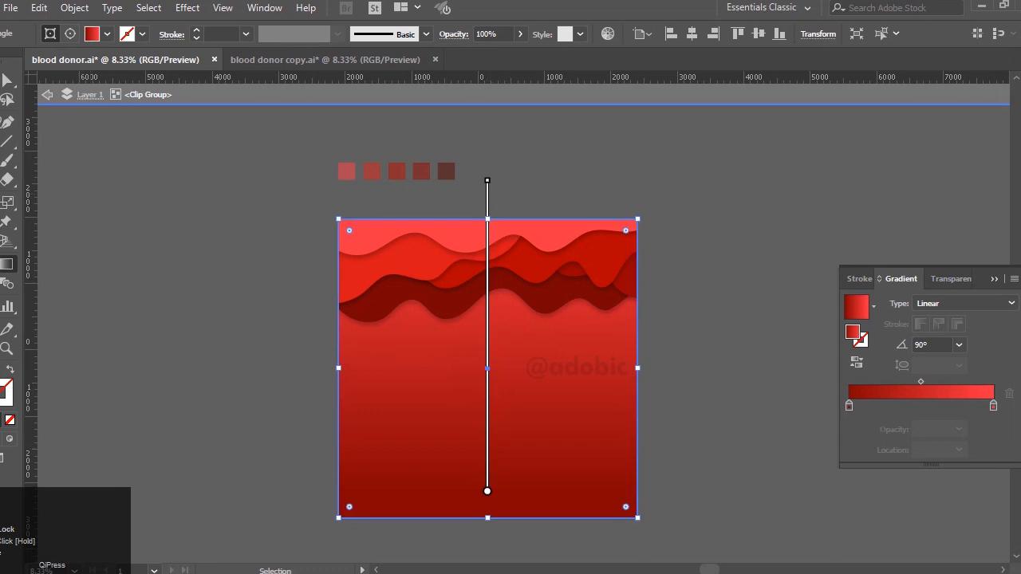
click(49, 95)
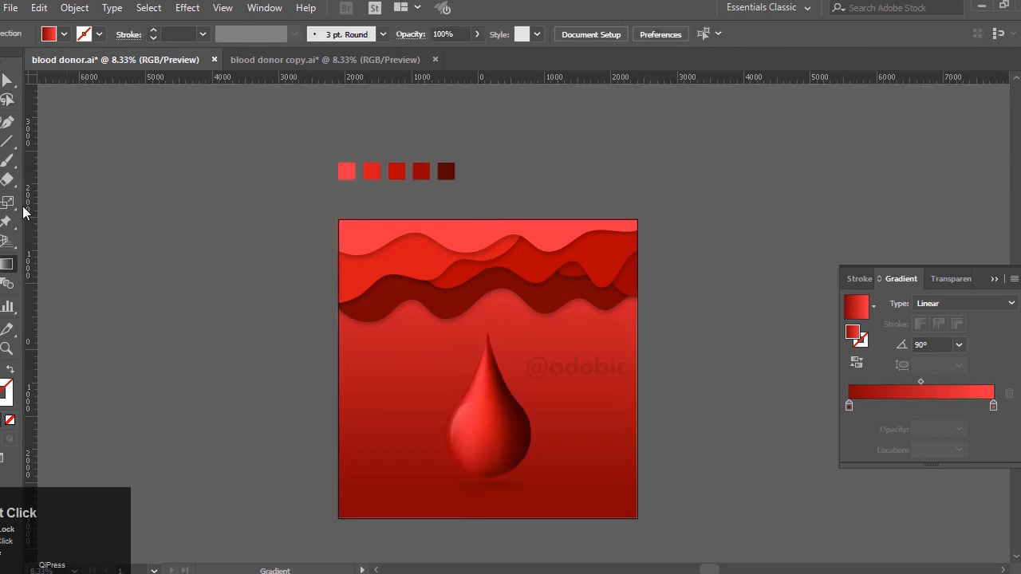
- Enlarge the blood drop and its shadow slightly and shift them lower on the artboard
ctrl+click(477, 451)
ctrl+shift+click(510, 487)
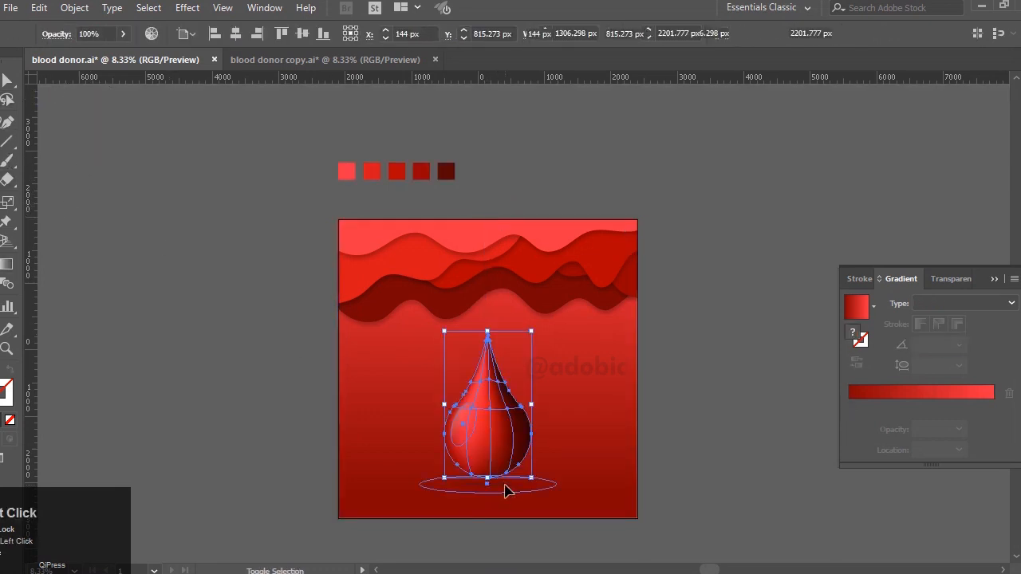
drag(487, 493, 487, 501)
drag(488, 332, 487, 317)
click(729, 434)
scroll(511, 489, up, 1)
drag(489, 362, 489, 372)
click(720, 360)
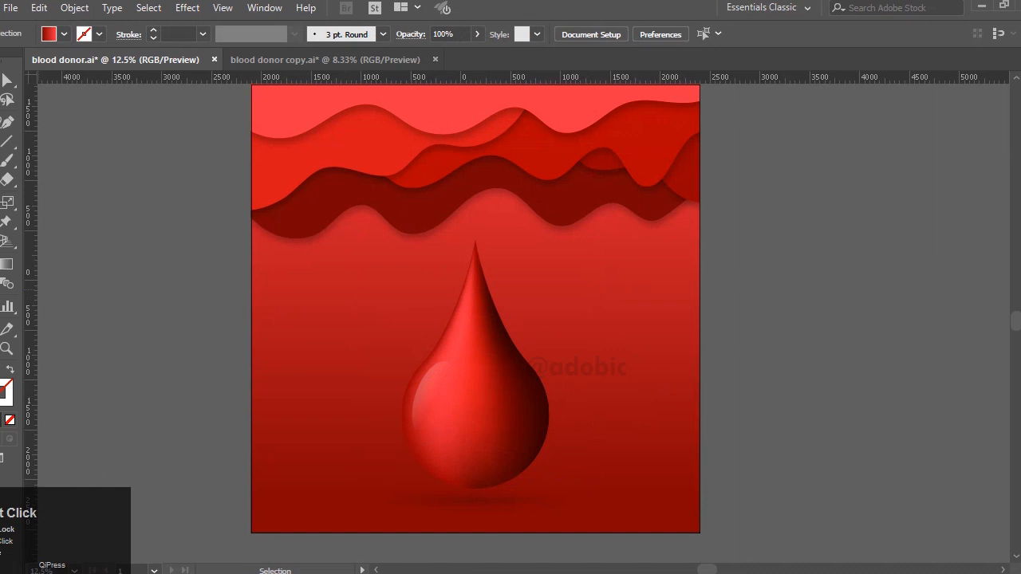
- Add the text WORLD over the drop's tip and scale it up to 465.28 pt
key(t)
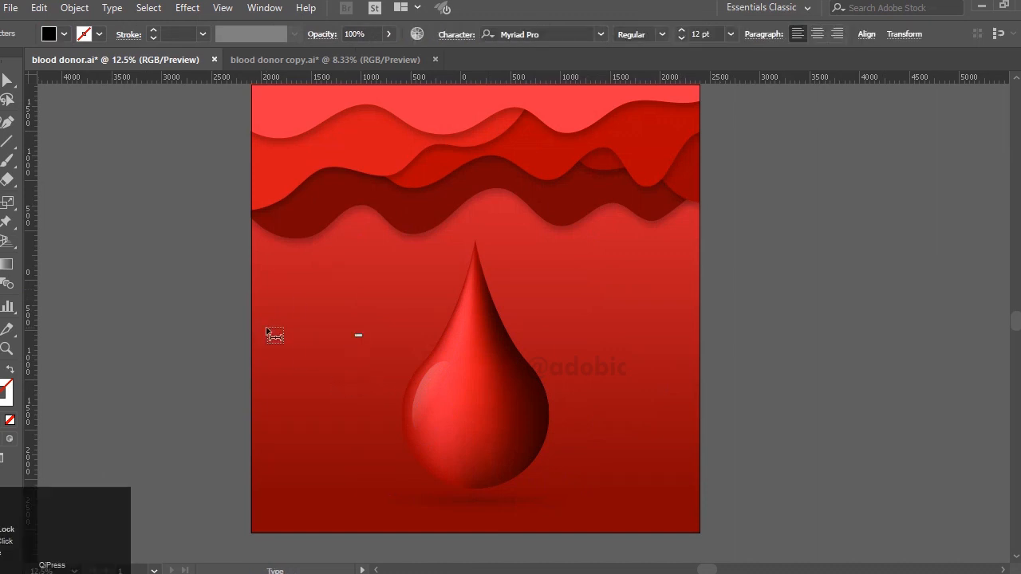
click(356, 336)
drag(365, 328, 533, 218)
- Set the WORLD text's font to Raleway Bold
click(529, 36)
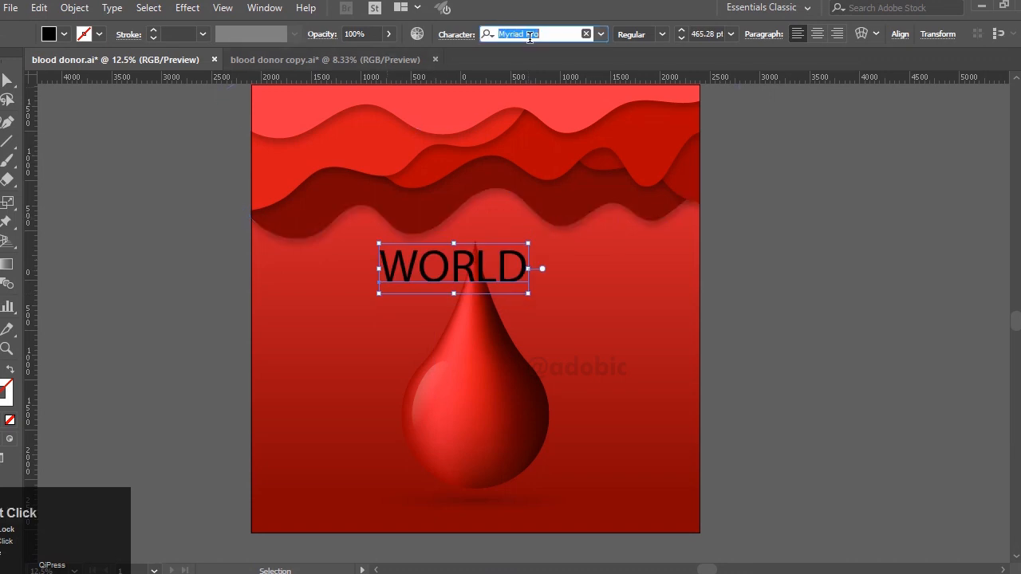
text(r)
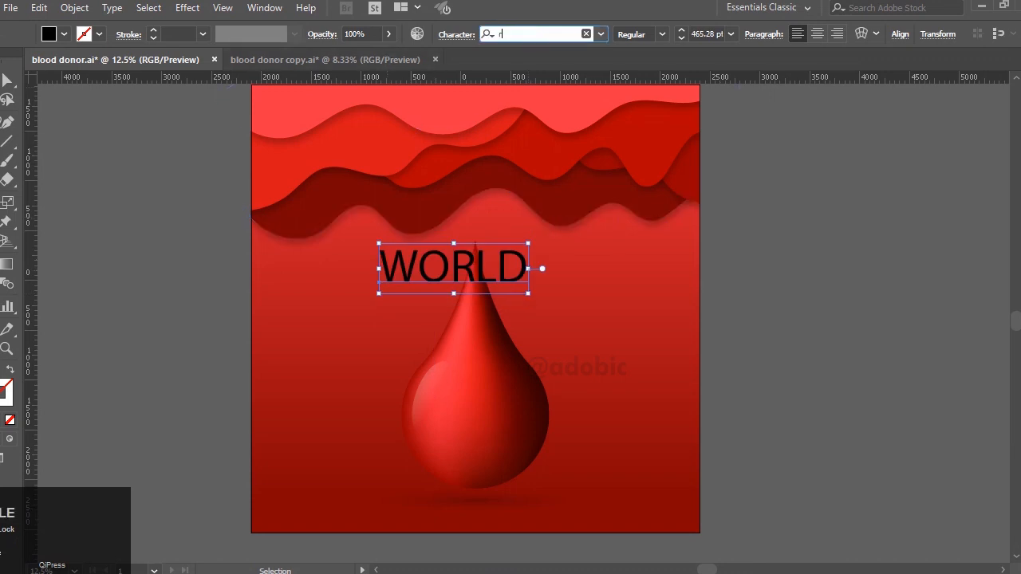
text(ale)
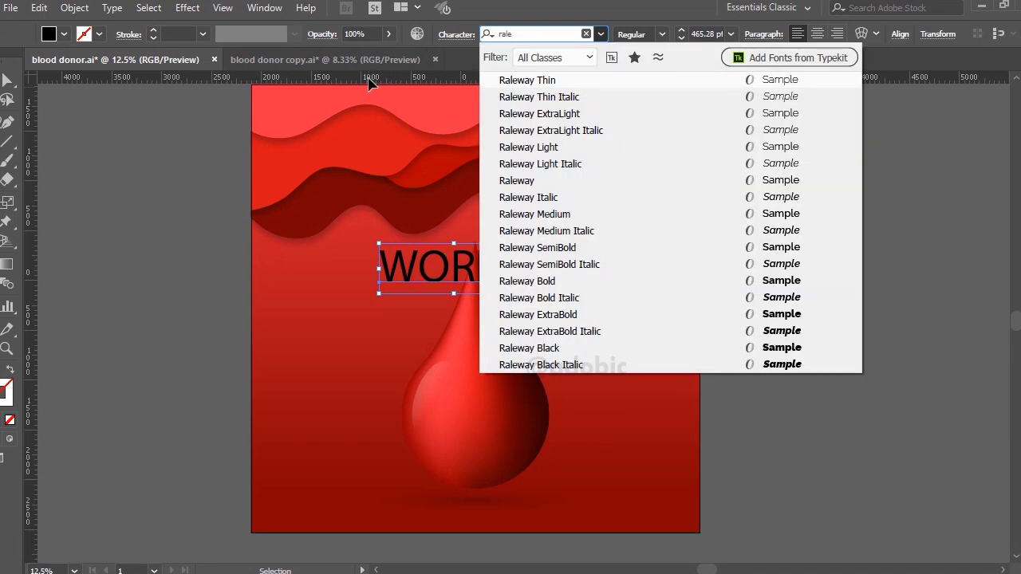
click(571, 281)
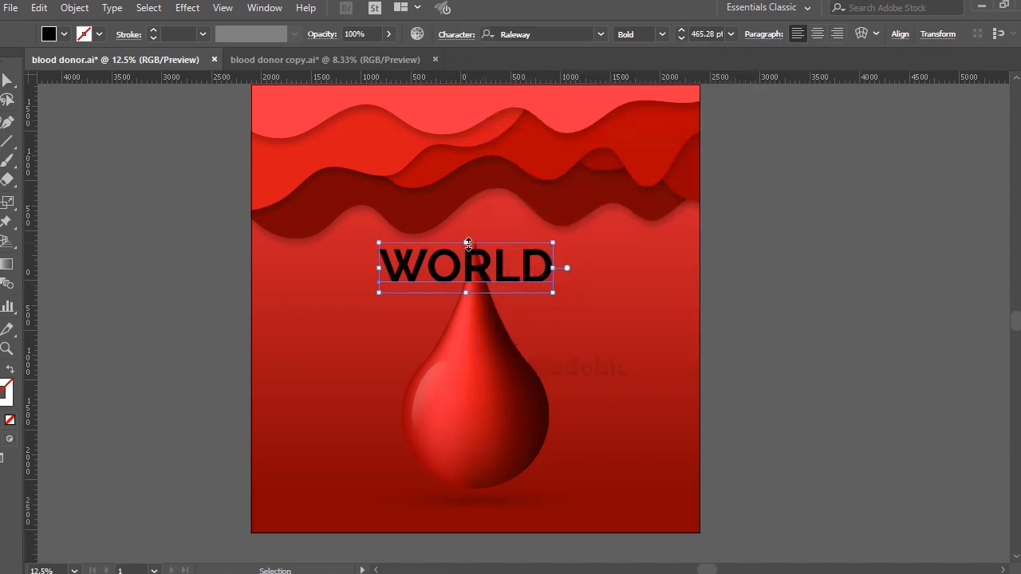
- Fill the WORLD text with the near-white swatch, keeping only one copy of the text
drag(474, 271, 473, 339)
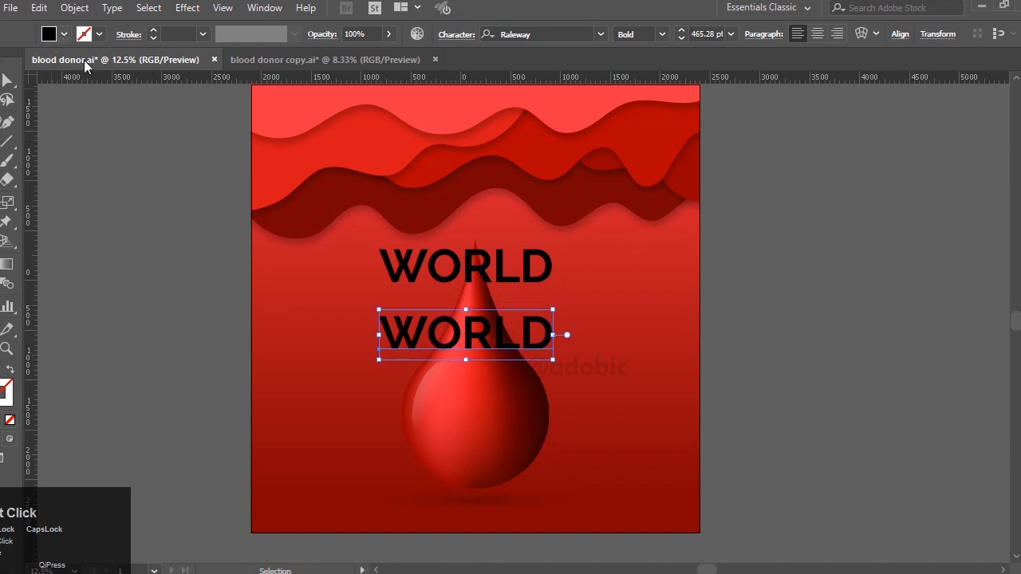
key(ctrl+z)
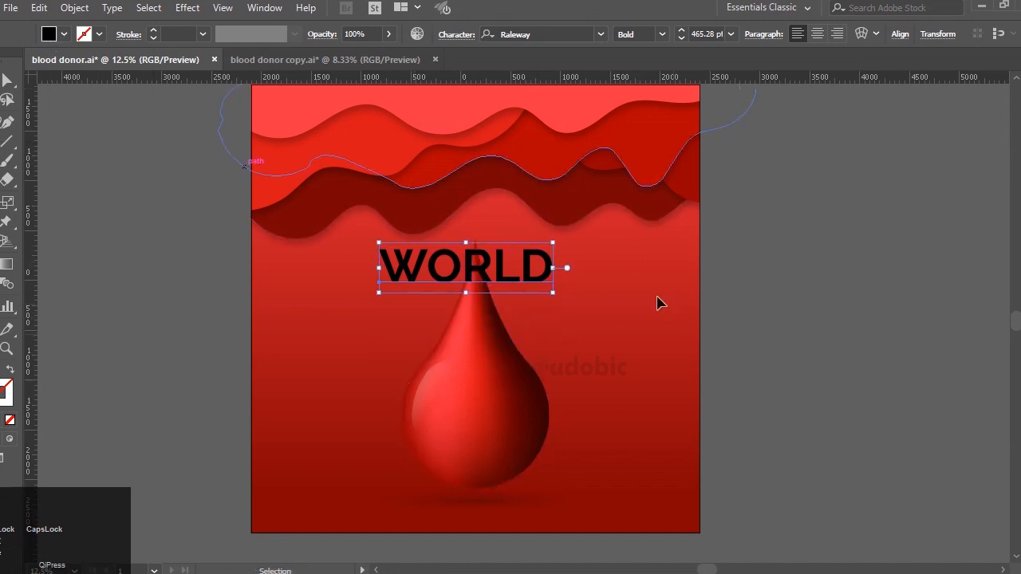
click(50, 36)
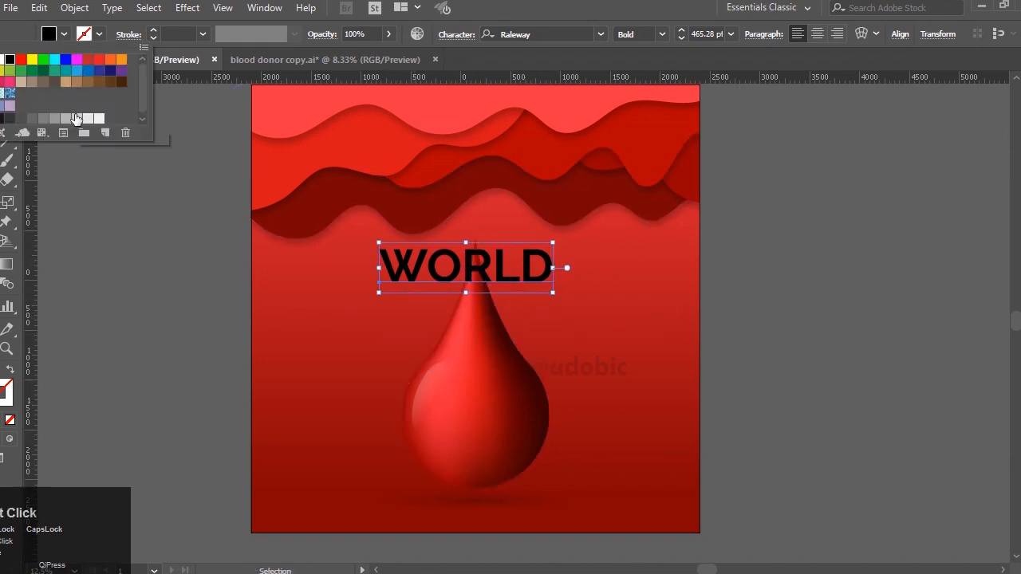
click(99, 118)
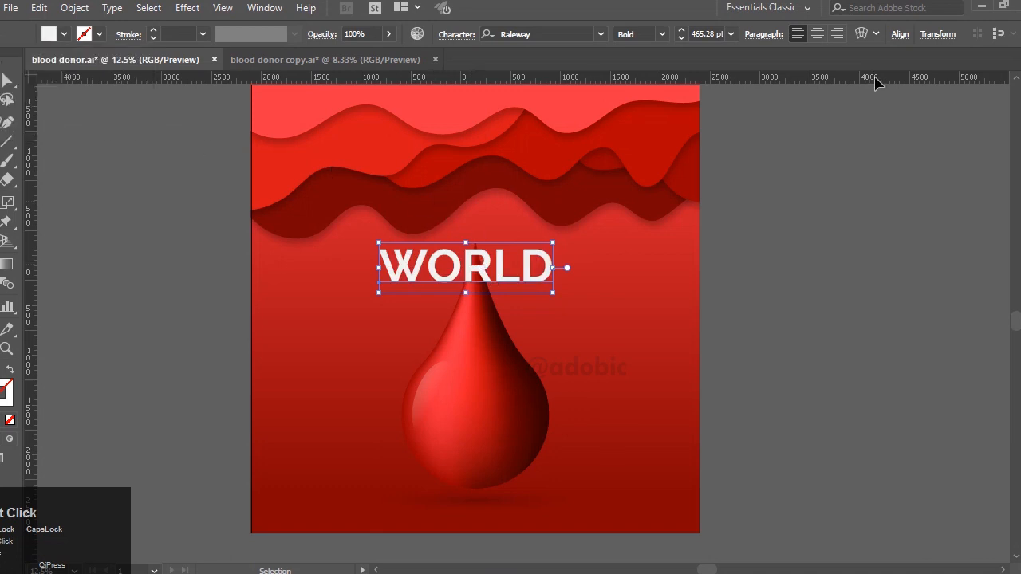
- Centre the WORLD text's paragraph alignment and align it horizontally to the centre of the artboard
click(817, 33)
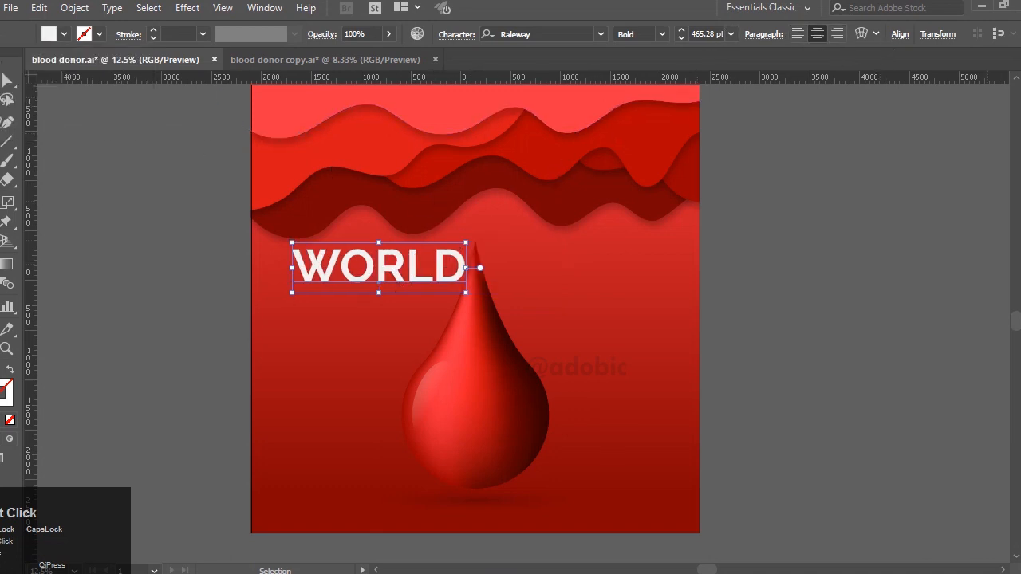
key(shift+F7)
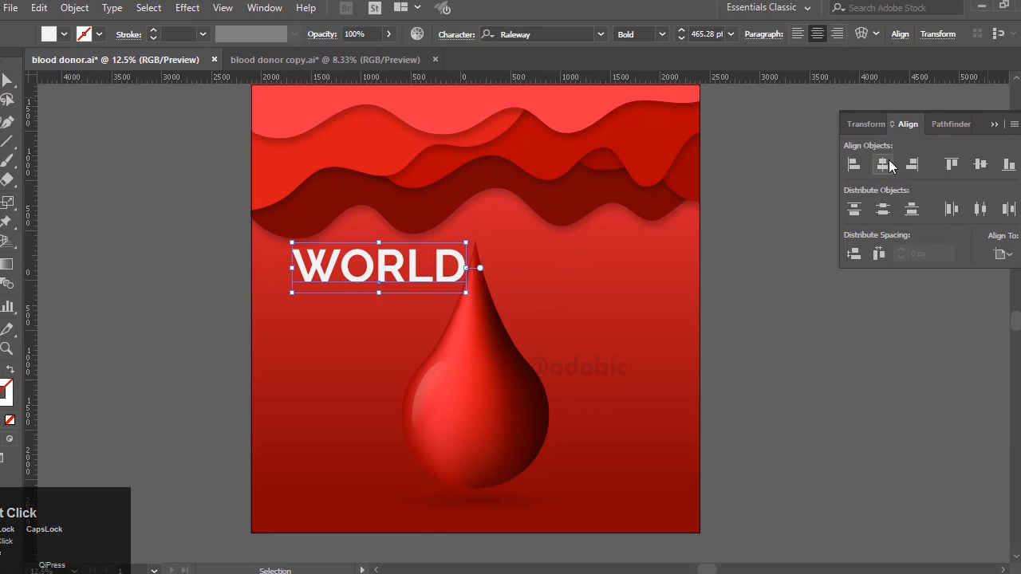
click(884, 163)
click(994, 122)
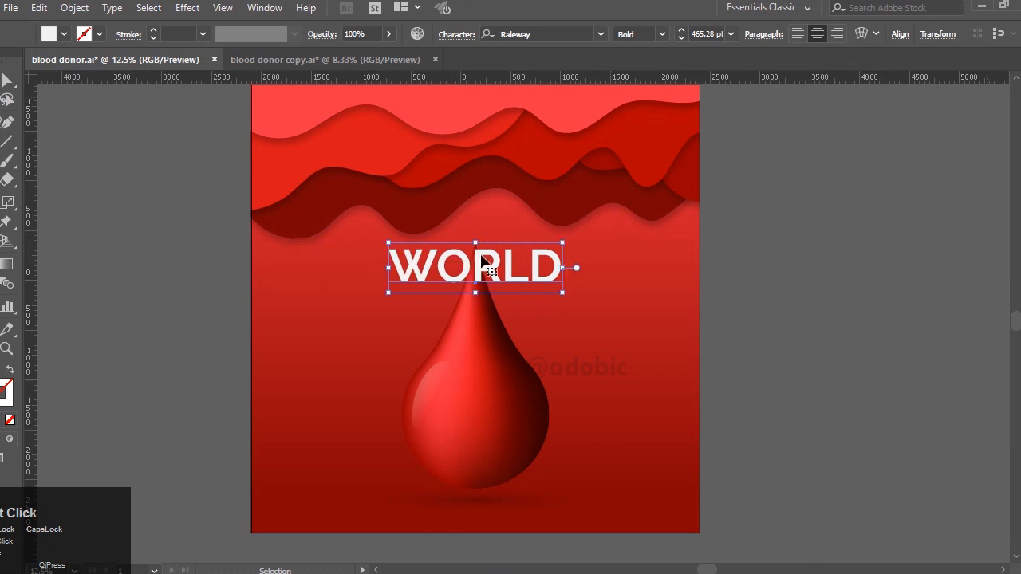
- Reduce the WORLD text to 341.53 pt, duplicate it directly below, and change the copy's text to BLOOD
drag(478, 244, 507, 337)
click(533, 350)
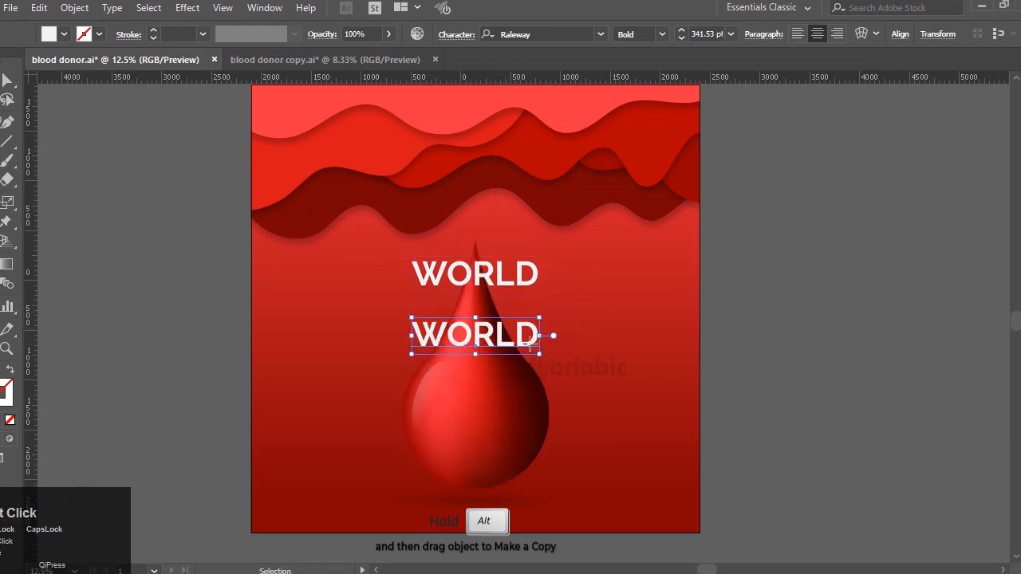
double_click(519, 338)
key(BackSpace)
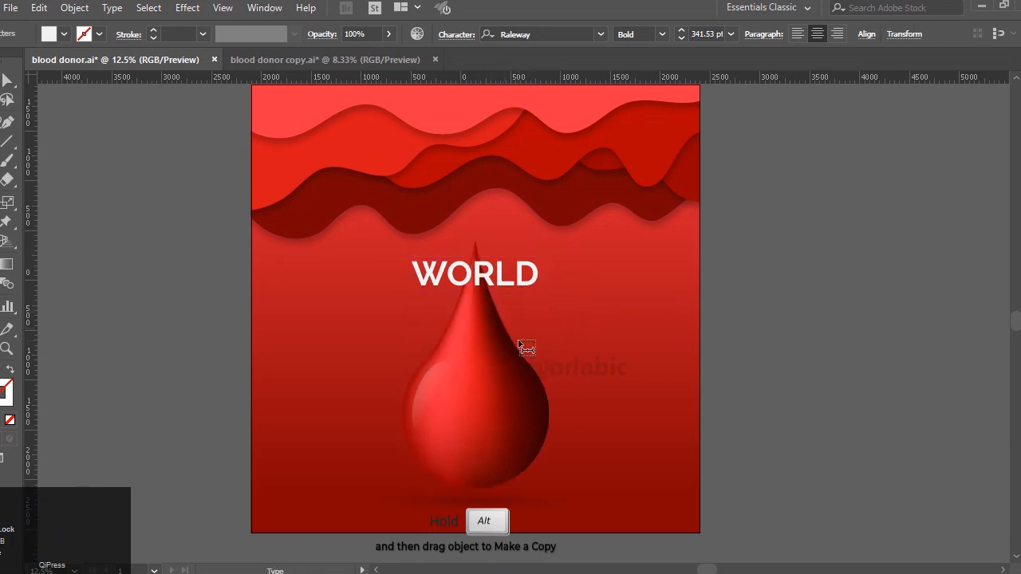
text(BLOOD)
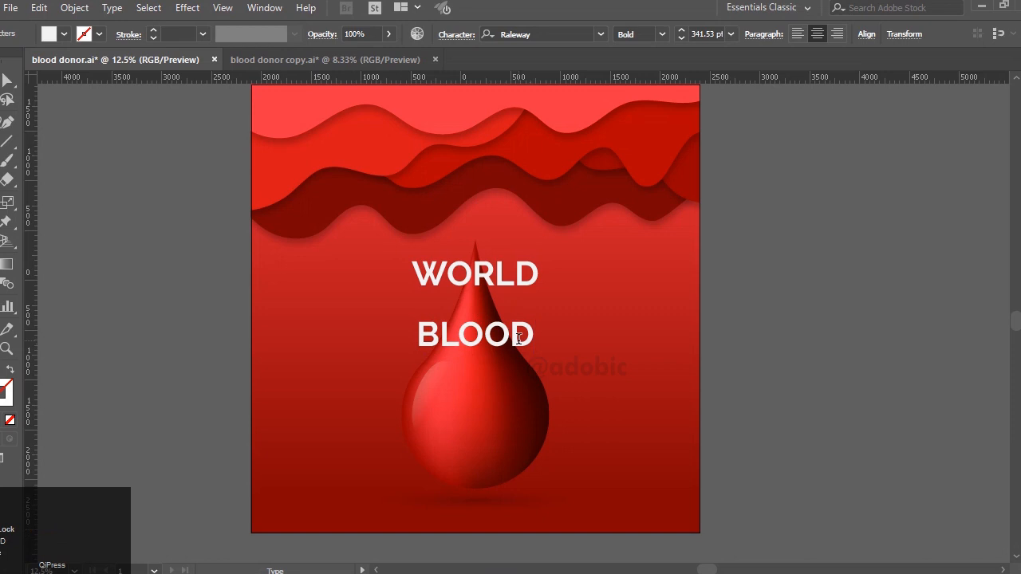
- Enlarge the BLOOD text to 437.34 pt, duplicate it directly below, and change the copy's text to DONOR
click(6, 80)
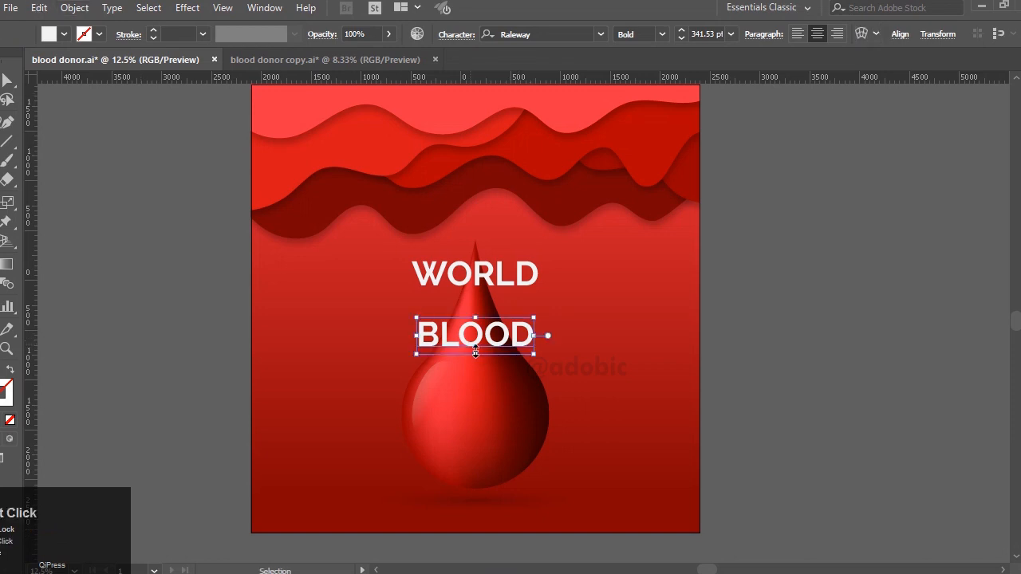
drag(476, 352, 517, 381)
key(t)
double_click(517, 381)
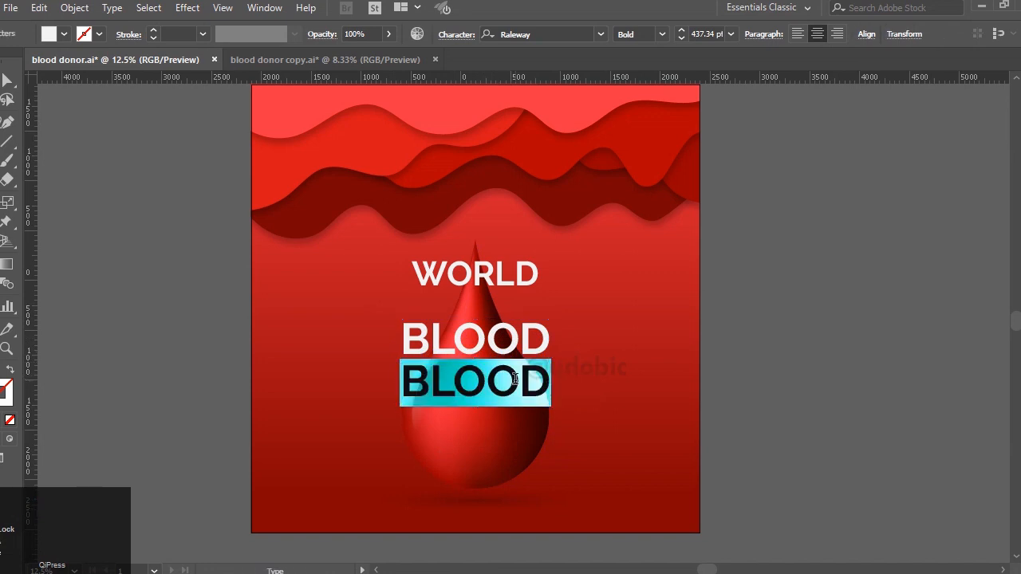
text(DONOR)
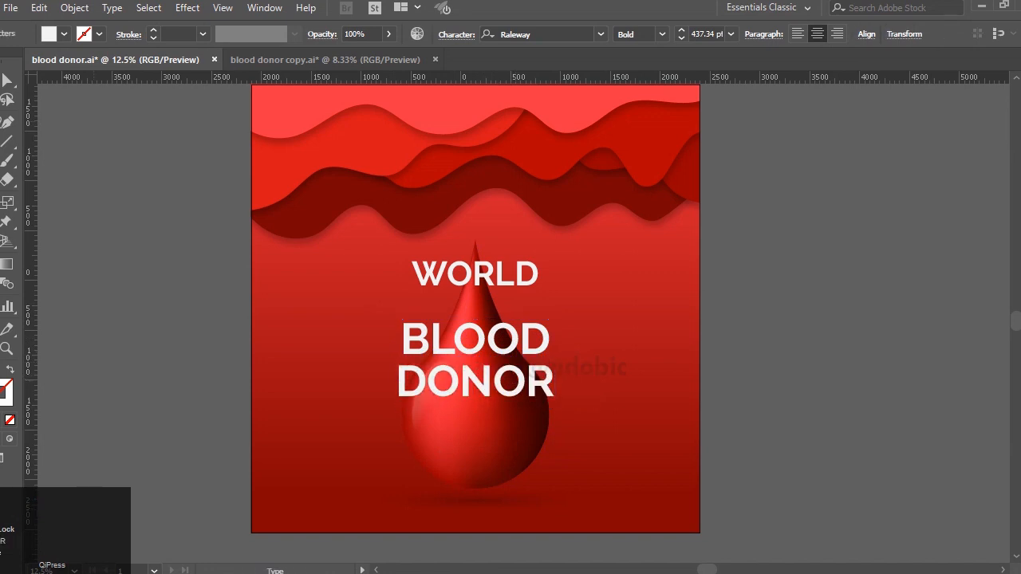
- Enlarge the DONOR text so it is wider than BLOOD and lower both words onto the drop's round body
click(7, 80)
click(467, 391)
drag(473, 408, 483, 417)
shift+click(483, 340)
drag(484, 341, 484, 369)
- Reduce the WORLD text to 297.25 pt just above BLOOD and duplicate it below DONOR, changing the copy to DAY
click(498, 285)
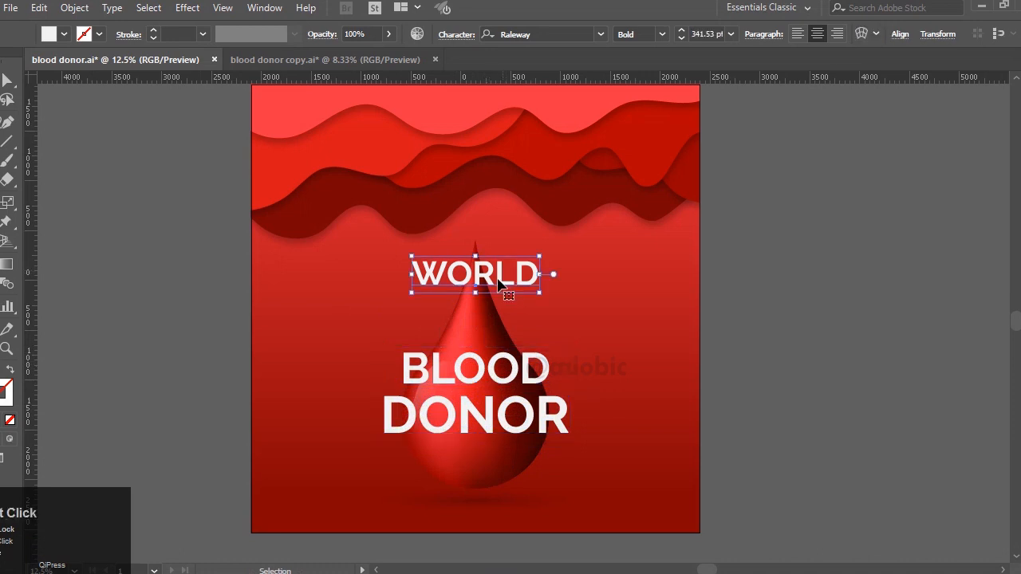
drag(477, 256, 492, 464)
double_click(491, 464)
key(ctrl+a)
text(DAY)
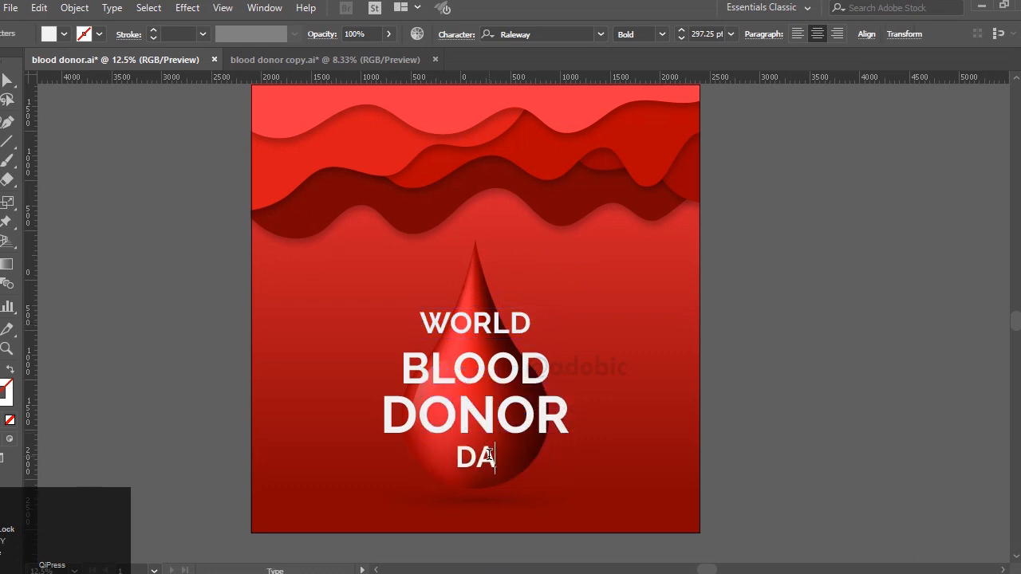
- Reduce the DAY text to 239.85 pt under DONOR and the WORLD text to 252.97 pt above BLOOD
click(8, 77)
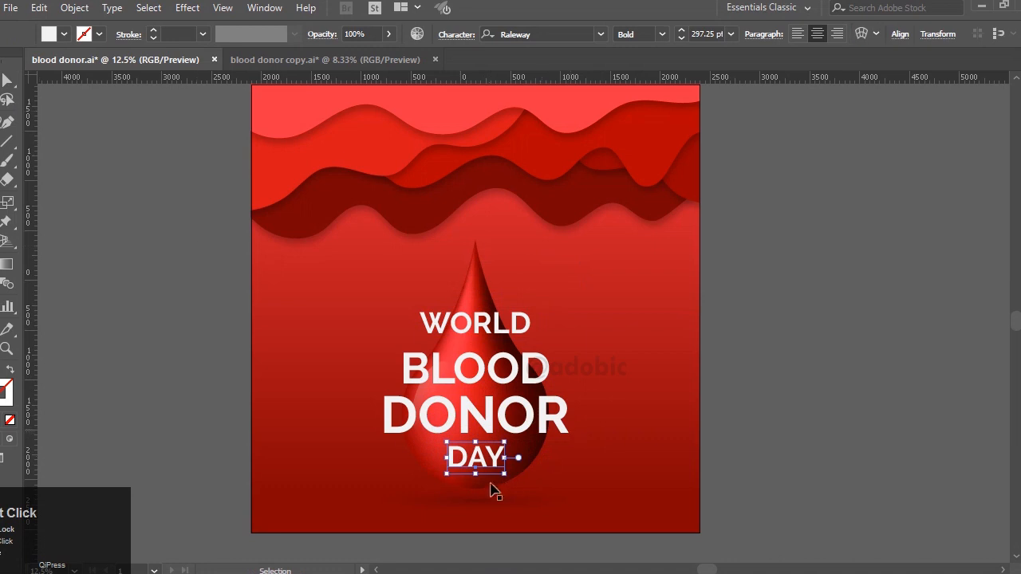
drag(477, 474, 491, 468)
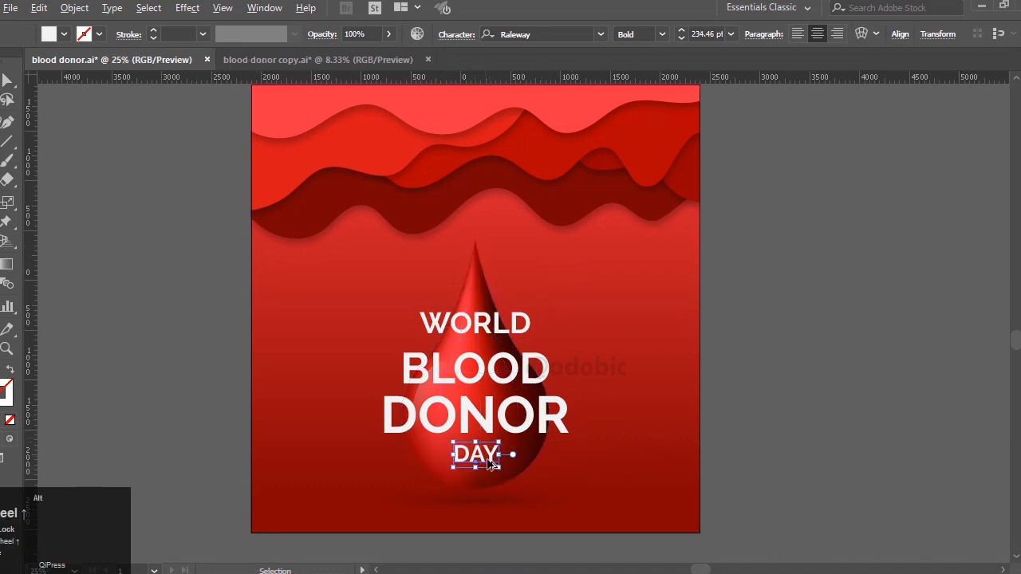
scroll(483, 467, up, 2)
drag(468, 469, 477, 455)
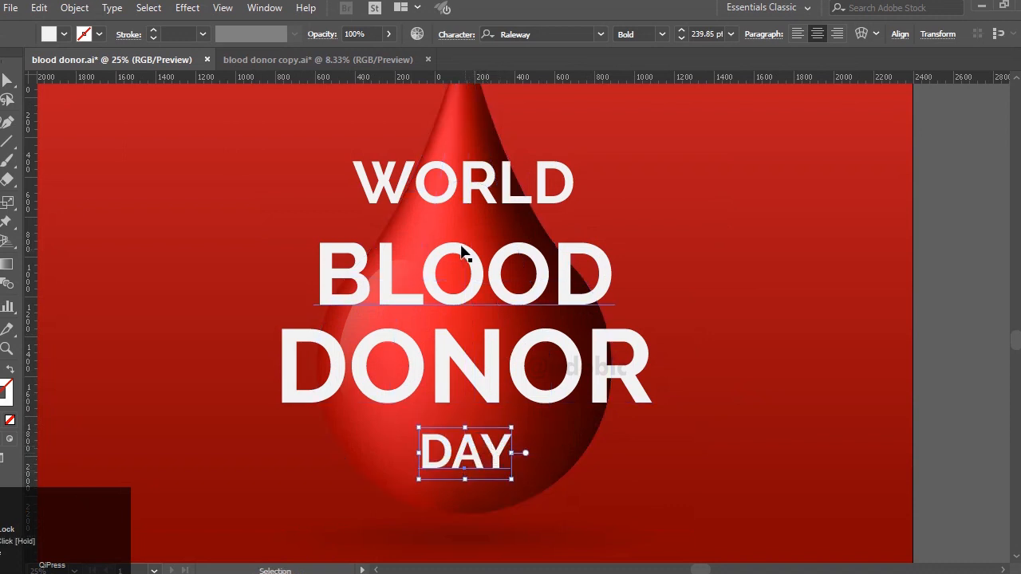
click(444, 203)
drag(445, 204, 445, 222)
- Apply a Multiply drop shadow to BLOOD and DONOR with 75% opacity, 7 px X offset, 35 px Y offset and 40 px blur
click(474, 292)
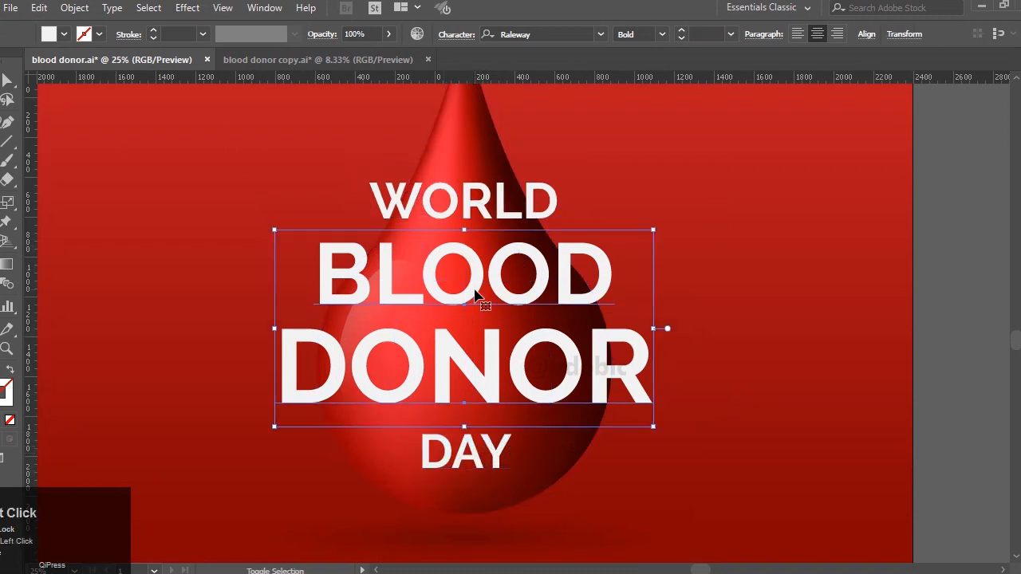
click(188, 8)
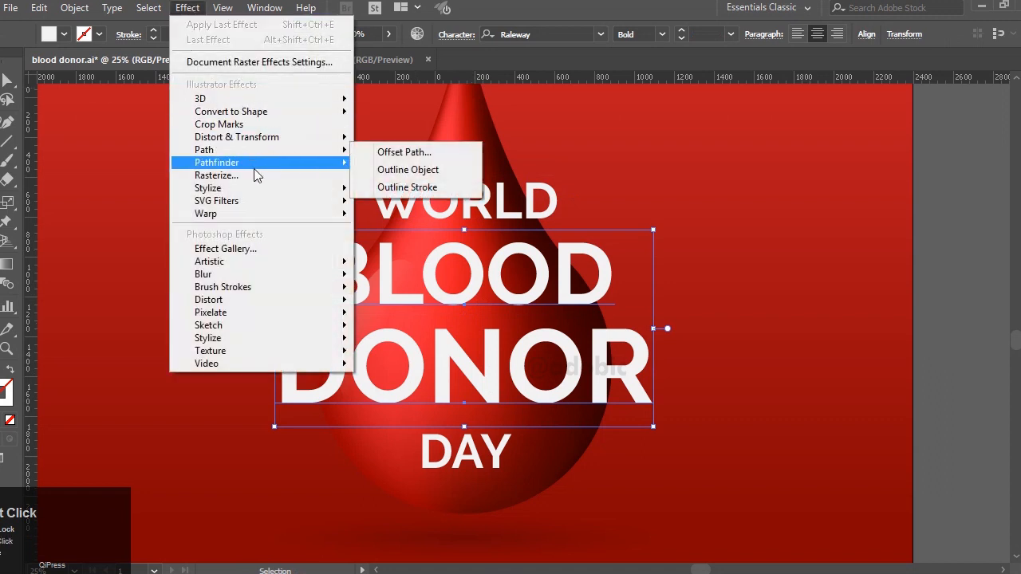
mouse_move(292, 198)
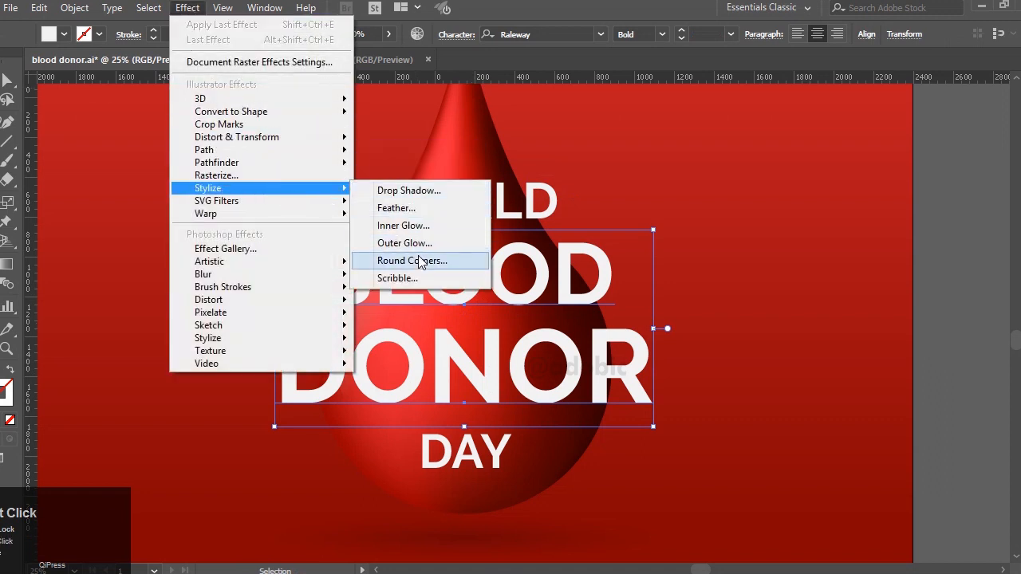
click(405, 191)
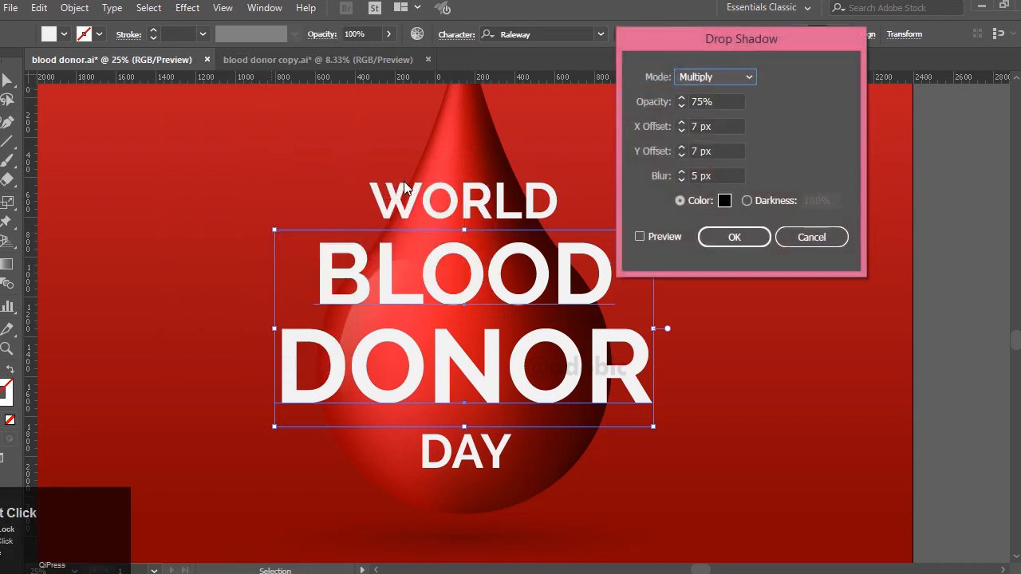
click(641, 237)
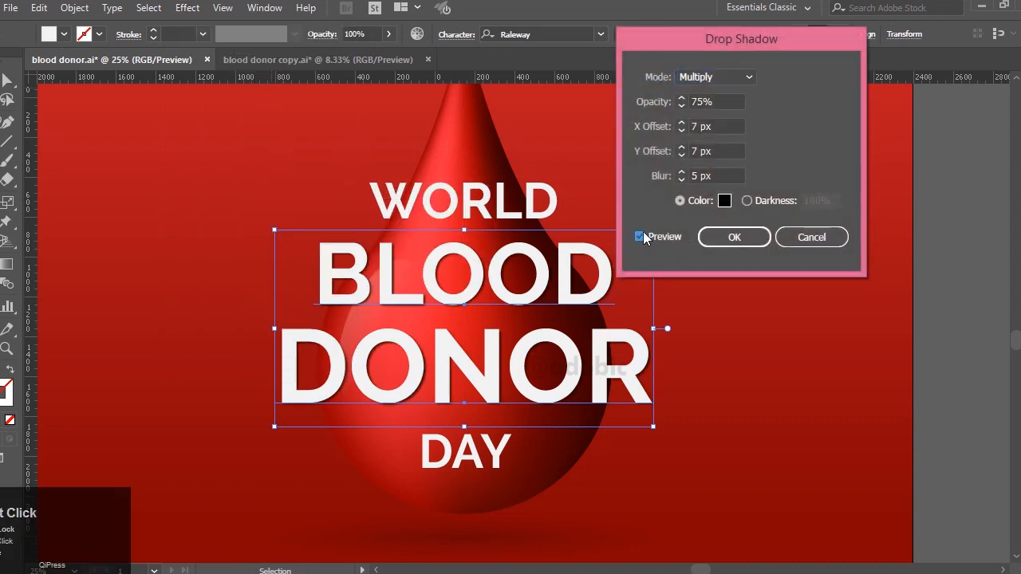
double_click(697, 176)
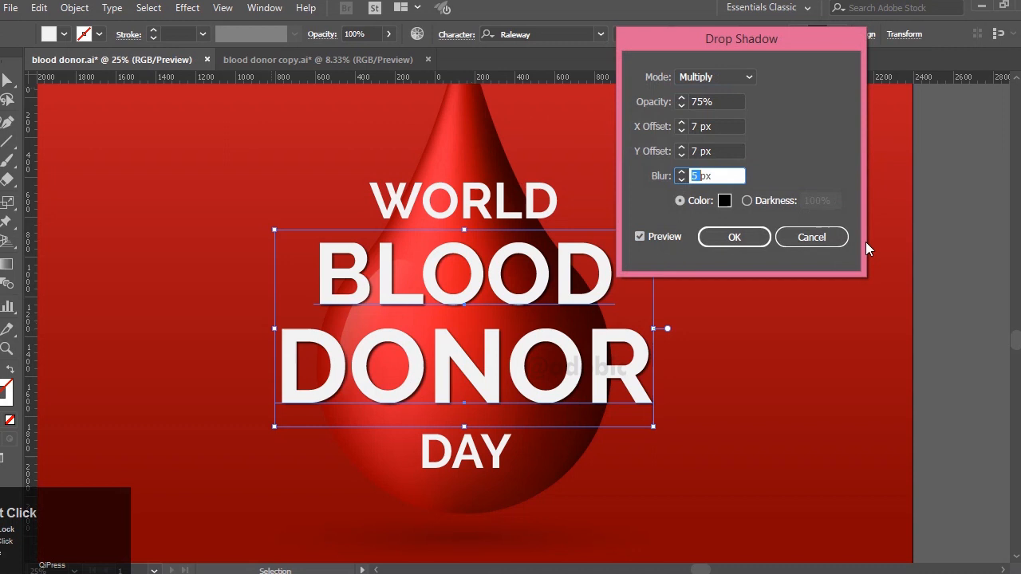
text(40)
key(Tab)
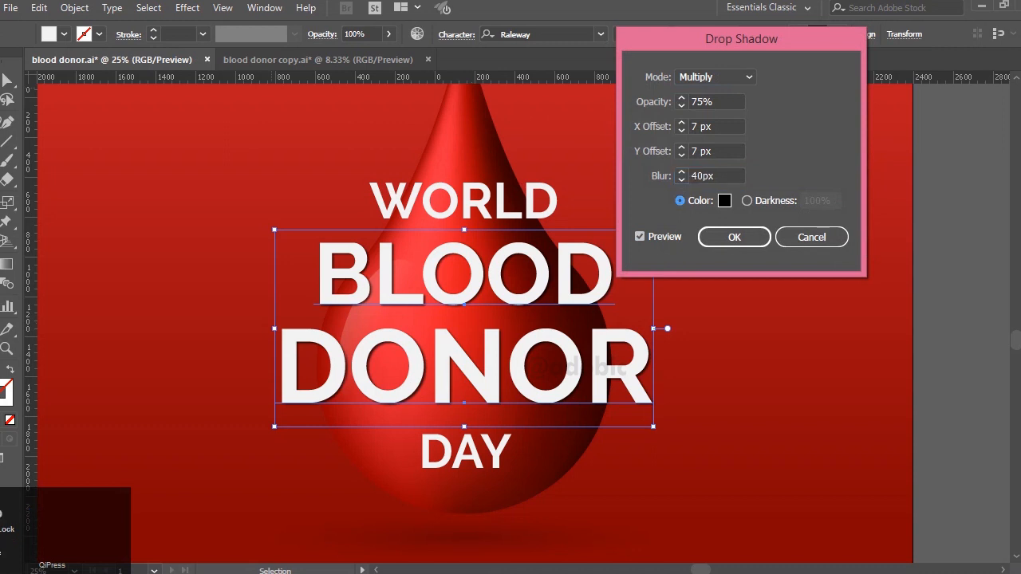
key(shift+Tab)
key(shift+Tab)
text(35)
key(Tab)
click(720, 239)
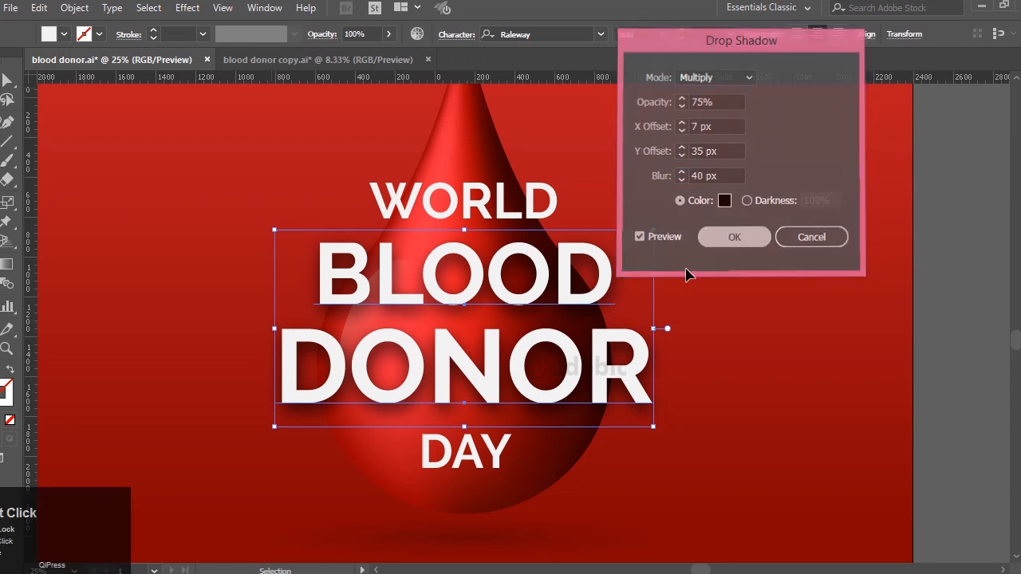
- Reduce the DONOR text so it is narrower than the drop and place it close above DAY
key(ctrl+minus)
key(ctrl+minus)
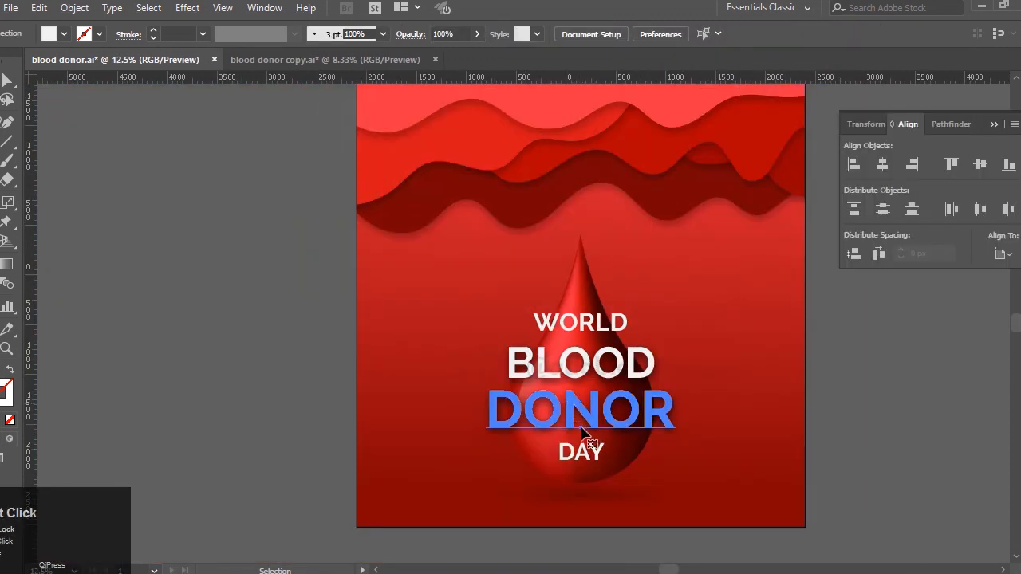
click(582, 431)
drag(582, 436, 592, 423)
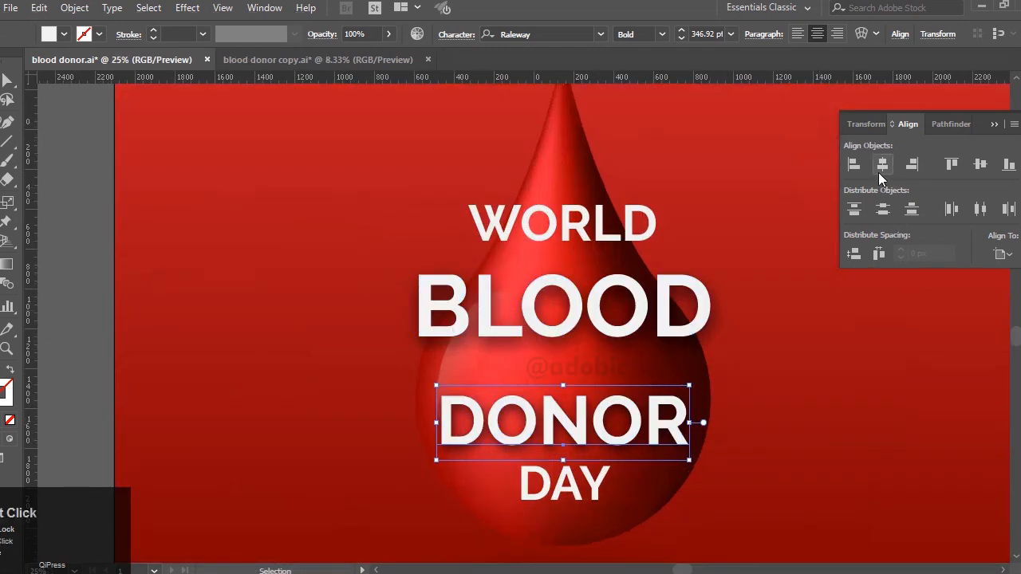
drag(563, 460, 563, 457)
- Enlarge the BLOOD text to extend past the drop's sides just above DONOR, and shrink WORLD close above it
mouse_move(564, 360)
mouse_down()
mouse_move(576, 373)
mouse_move(579, 363)
mouse_up()
drag(578, 320, 579, 344)
drag(584, 230, 585, 261)
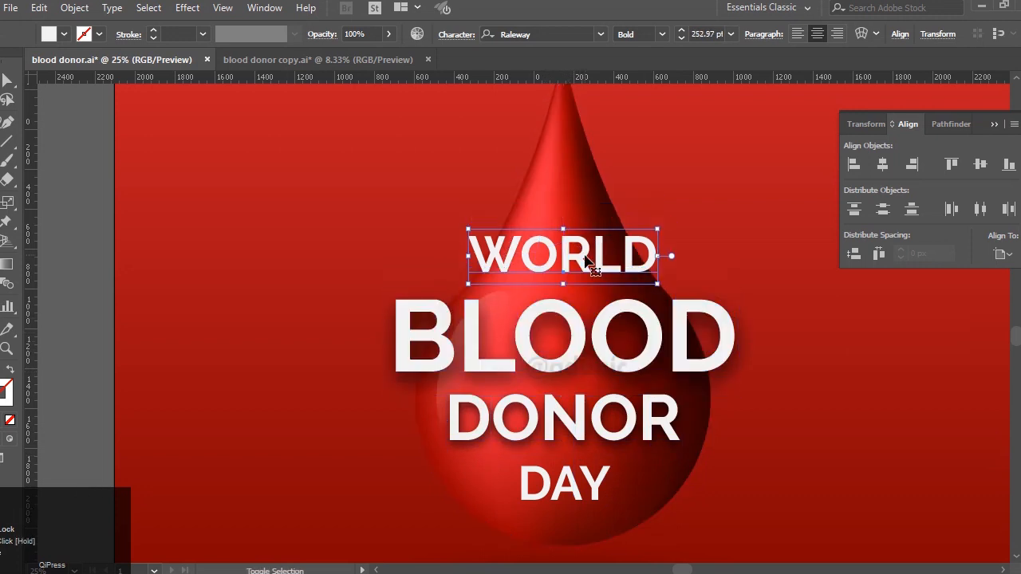
drag(563, 228, 575, 276)
- Nudge WORLD and BLOOD down together to close the gap above DONOR
click(559, 316)
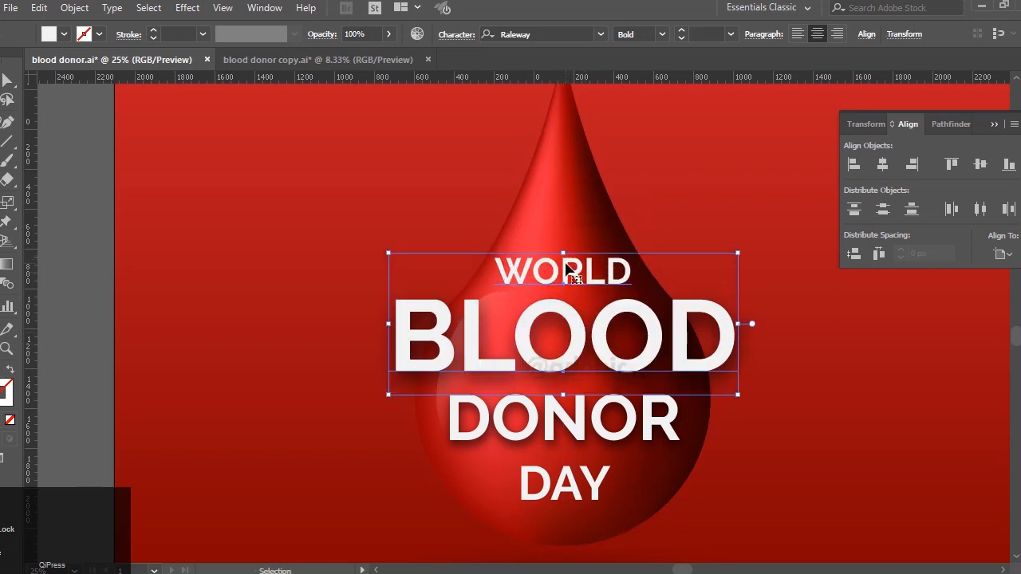
key(shift+Down)
key(shift+Down)
key(shift+Down)
click(736, 276)
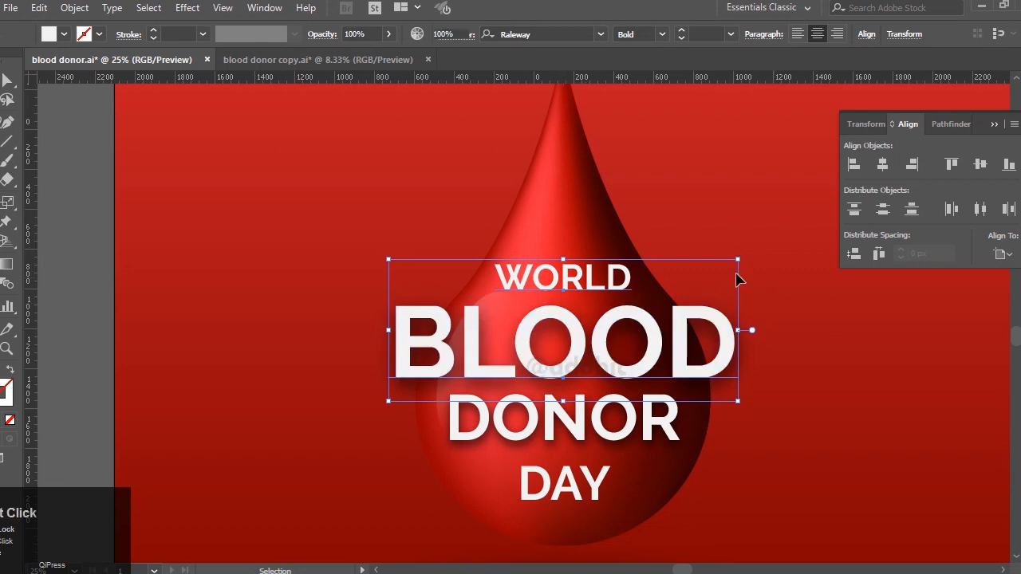
- Move all four title lines slightly lower on the drop together and save the document
click(617, 279)
shift+click(574, 351)
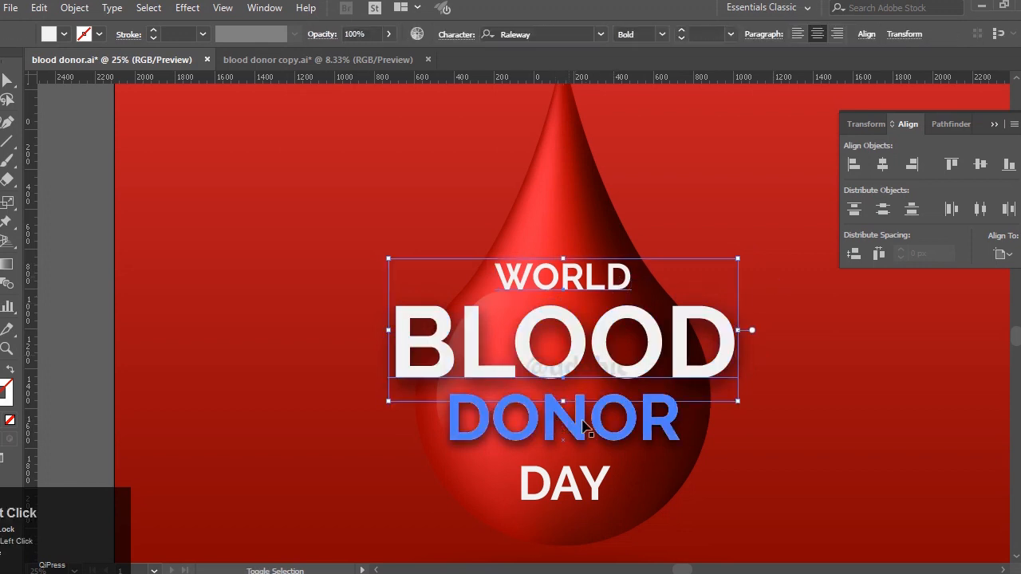
shift+click(572, 490)
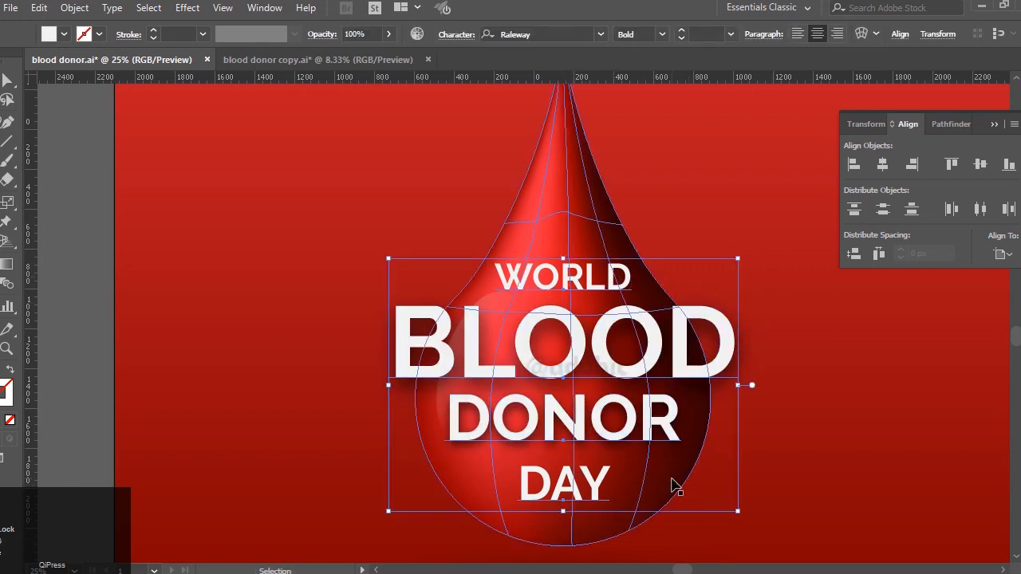
key(shift+Down)
key(shift+Down)
key(shift+Down)
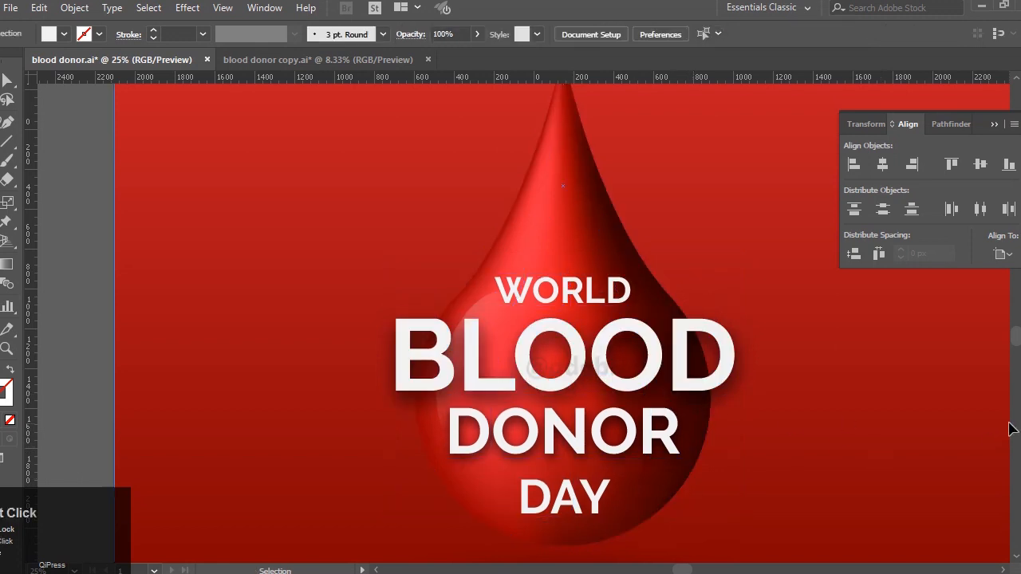
key(ctrl)
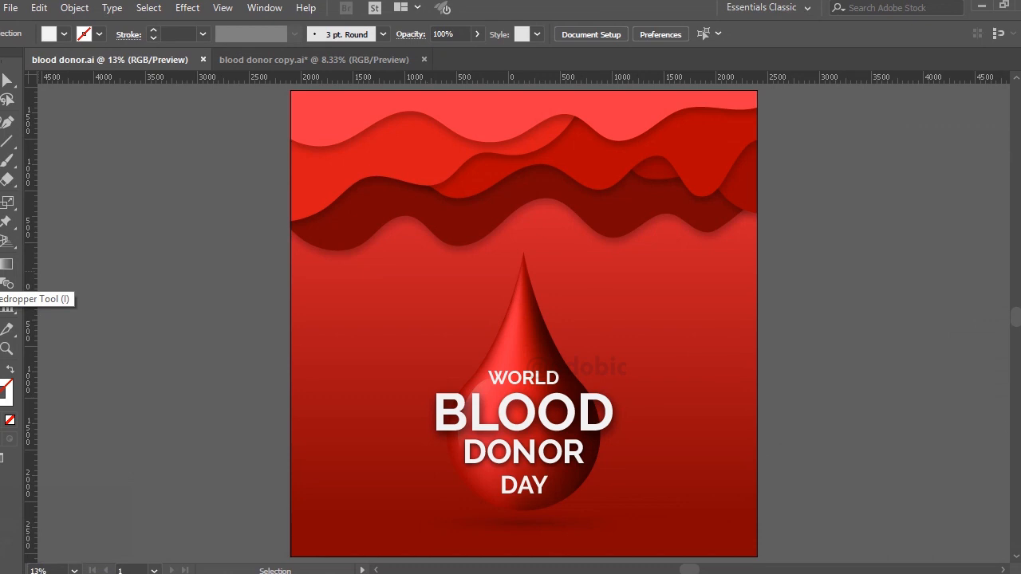